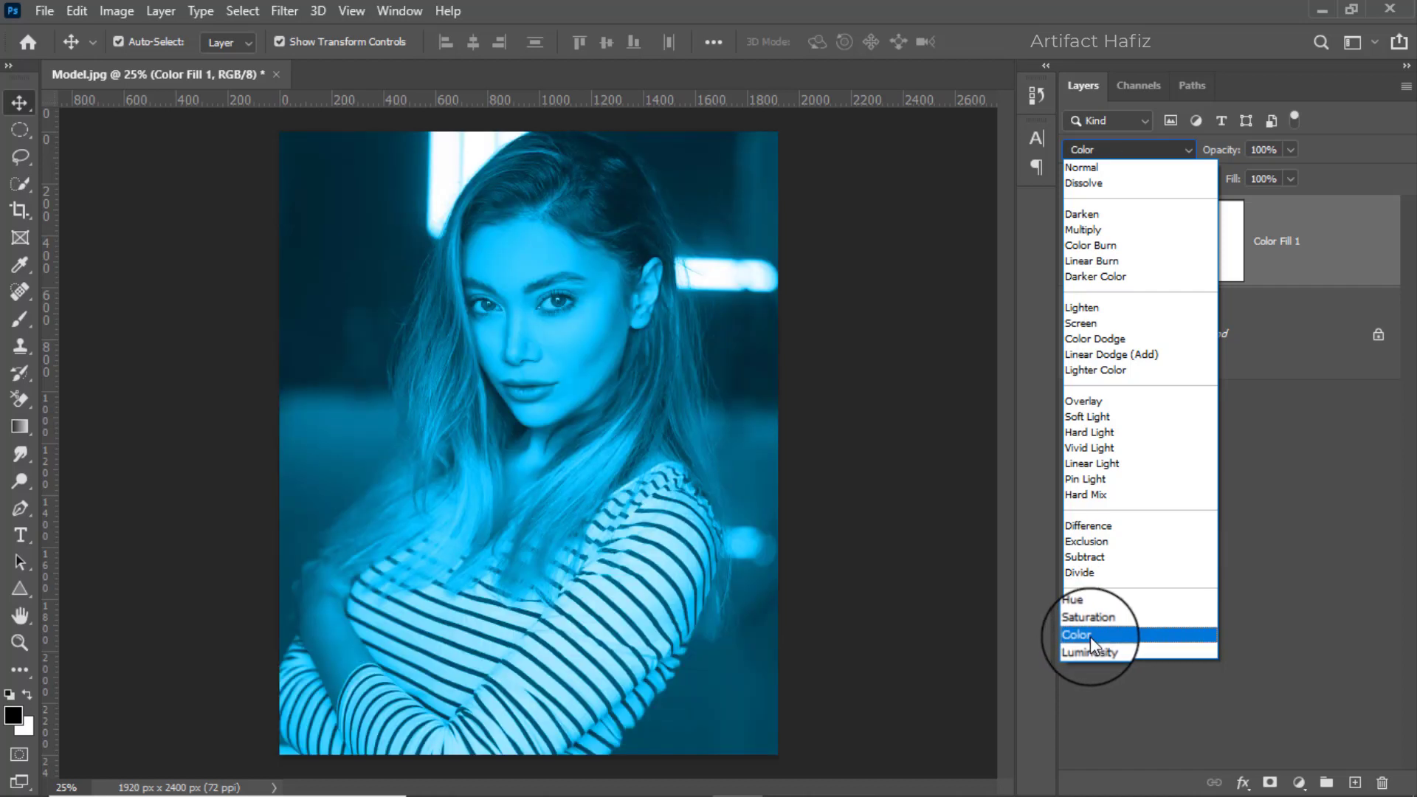
Set the Color Fill 1 layer's blend mode to Color, and ready a Soft Round brush at 61% opacity on its layer mask.
{"action": "left_click", "coordinate": [1091, 635]}
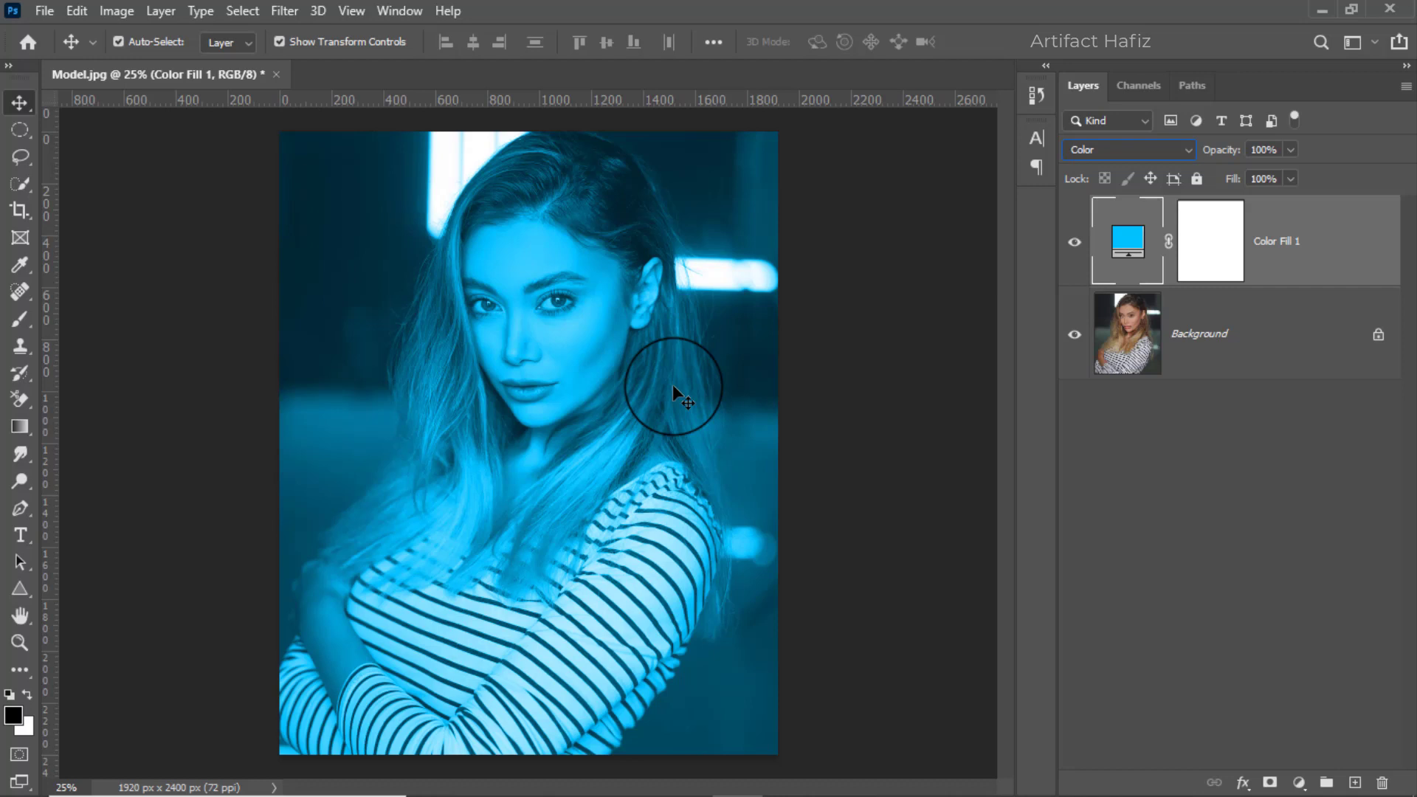
{"action": "left_click", "coordinate": [1209, 234]}
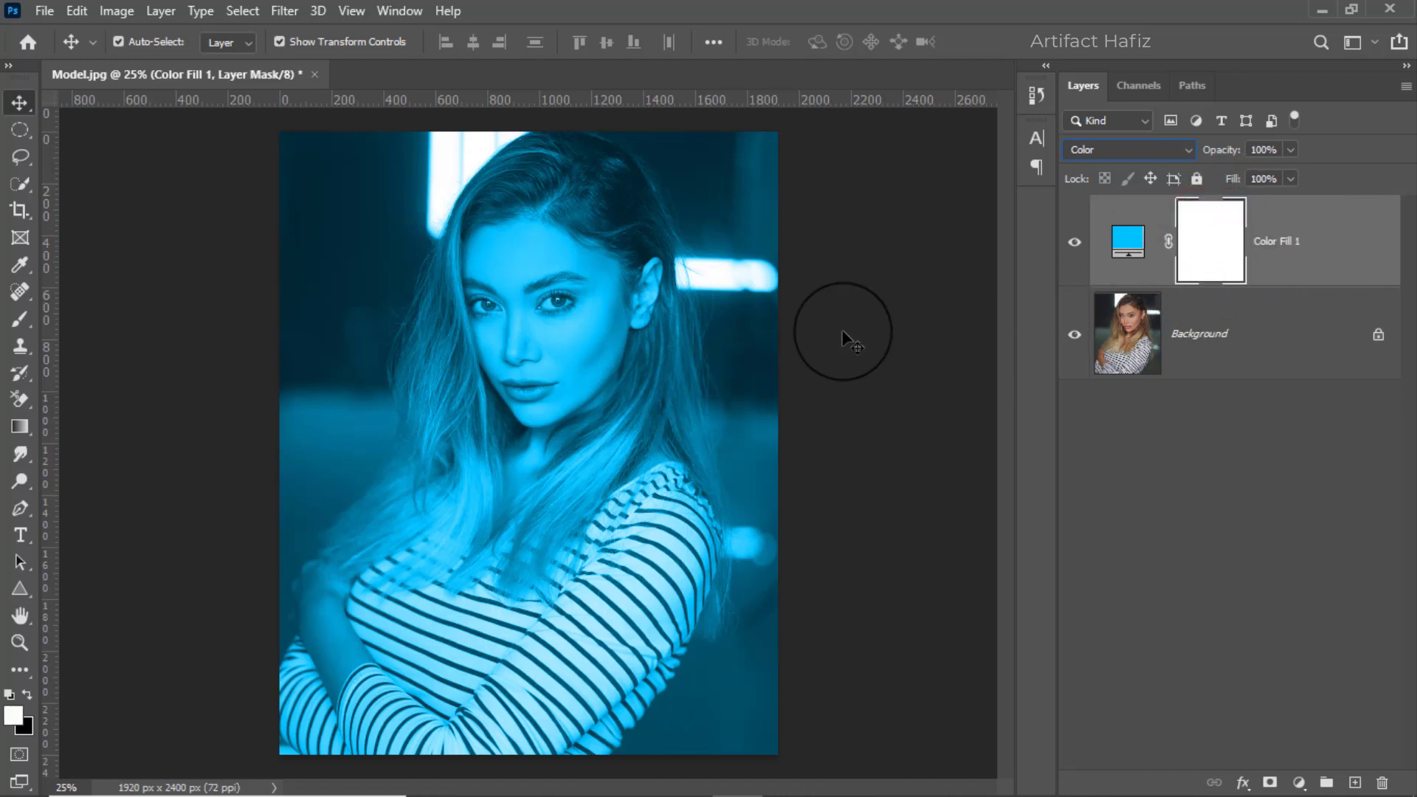
{"action": "left_click", "coordinate": [18, 322]}
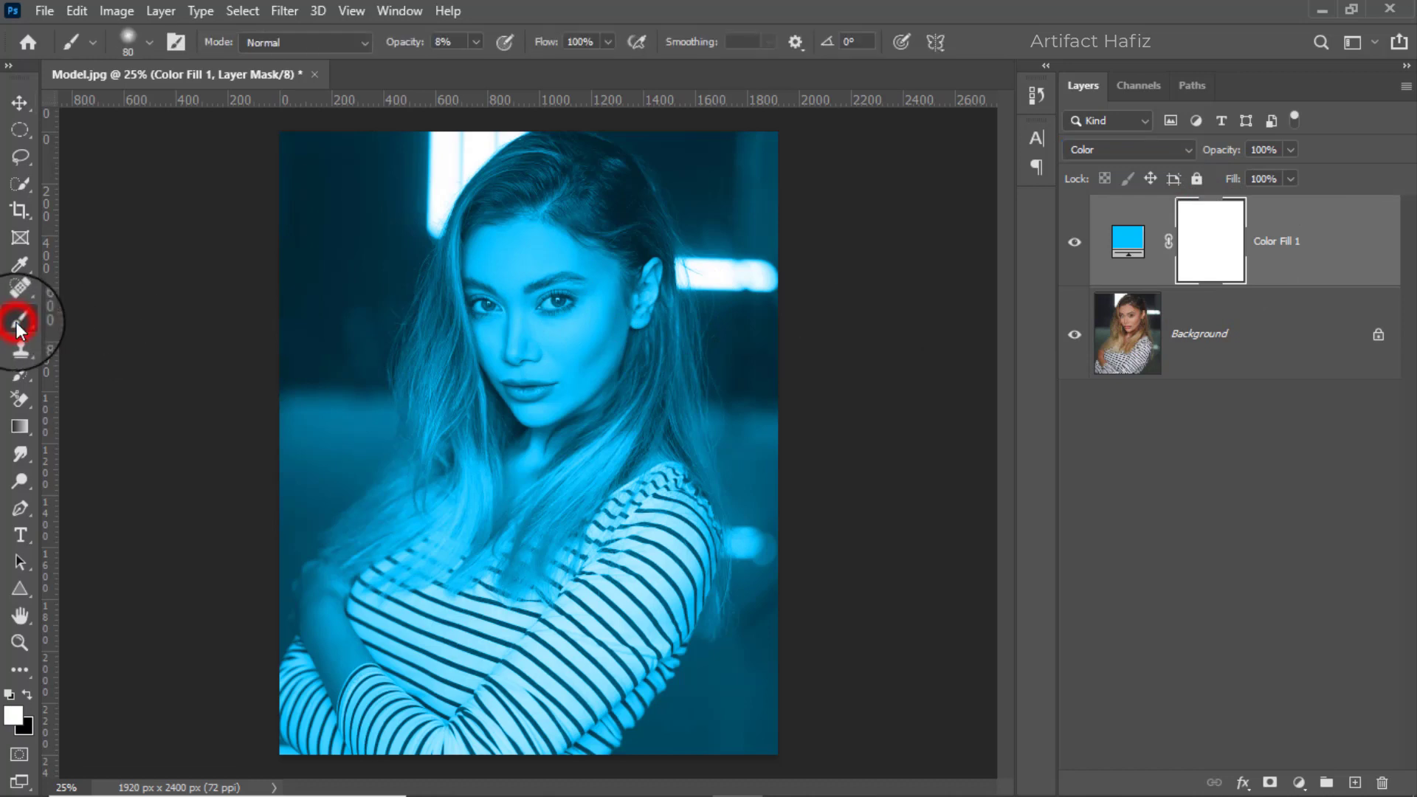
{"action": "left_click", "coordinate": [149, 42]}
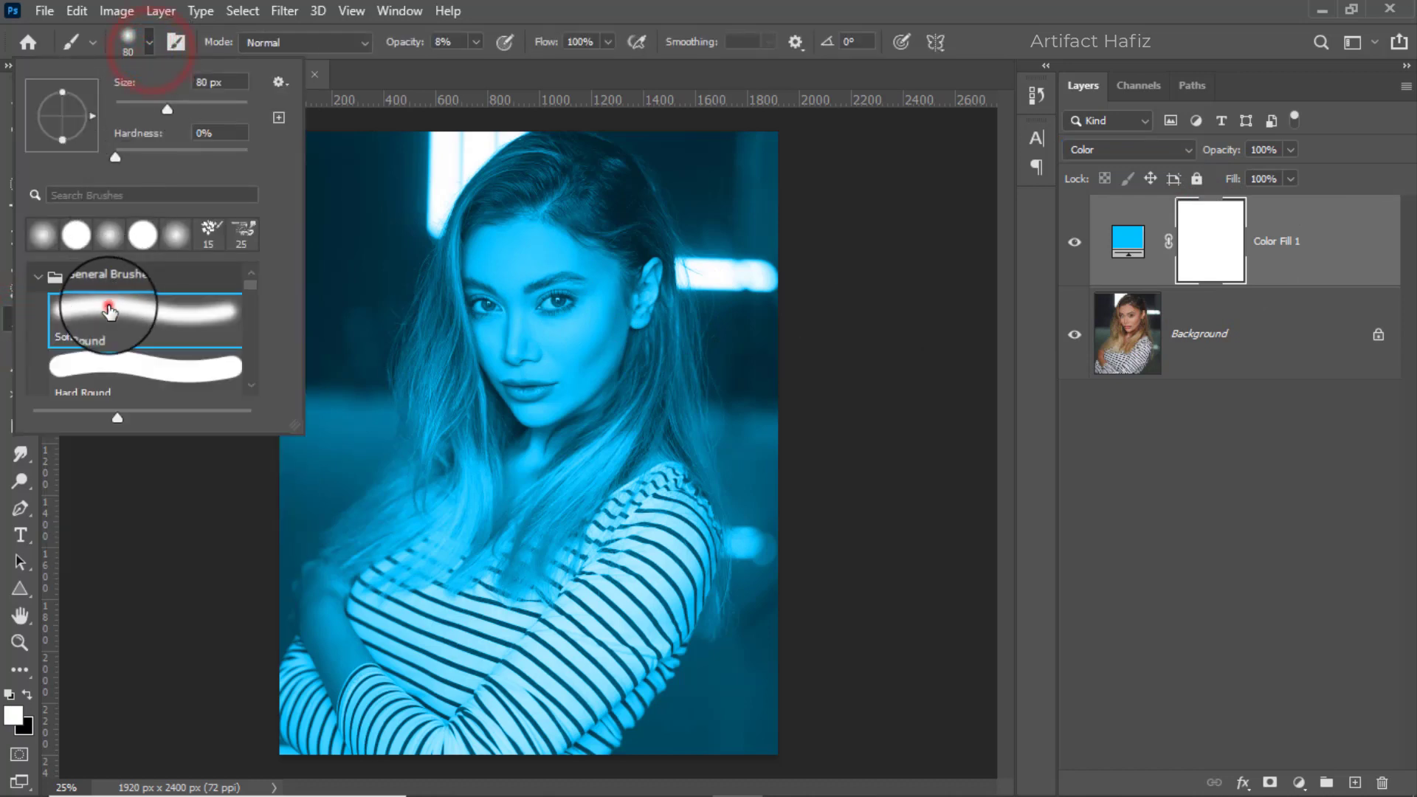
{"action": "left_click", "coordinate": [105, 303]}
{"action": "left_click", "coordinate": [473, 43]}
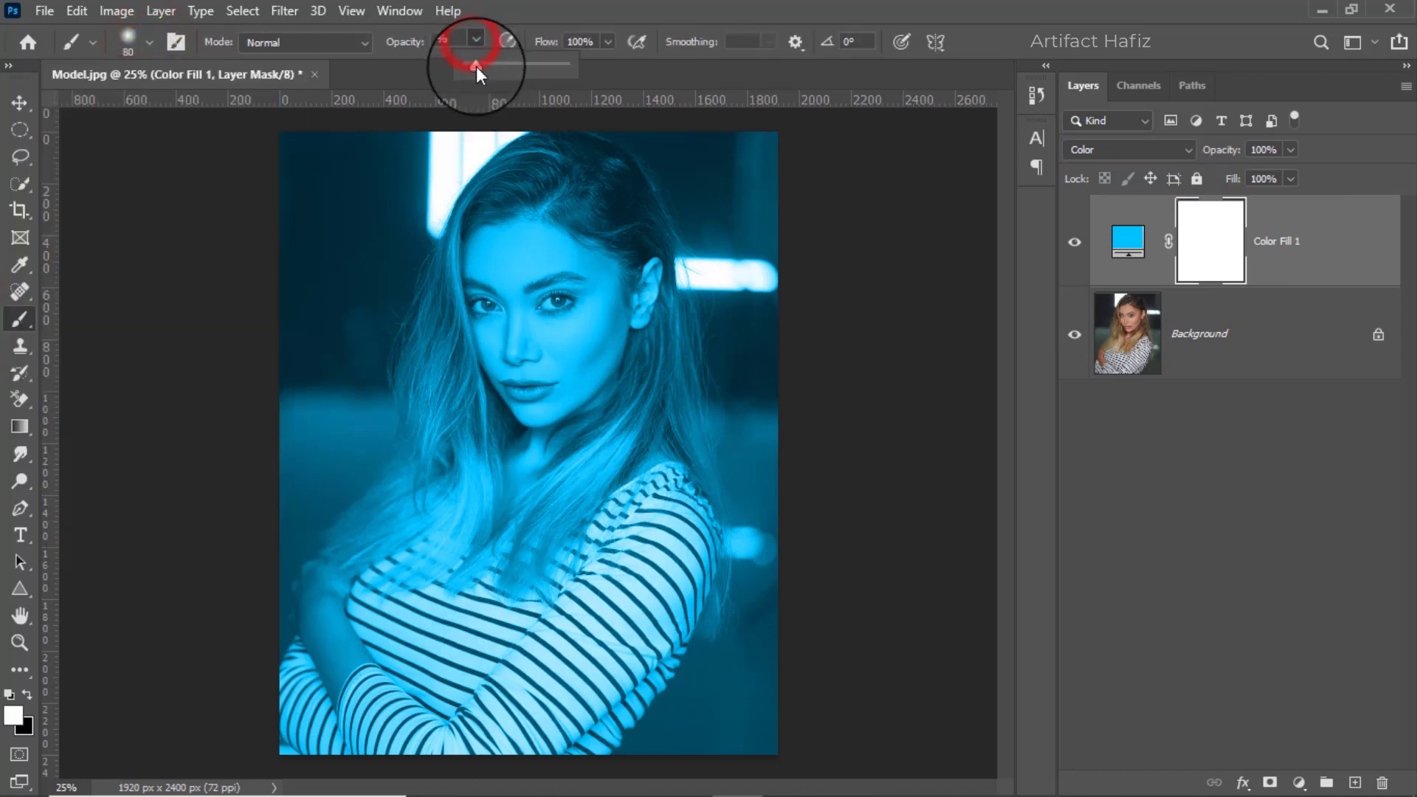
{"action": "mouse_move", "coordinate": [472, 69]}
{"action": "left_mouse_down"}
{"action": "mouse_move", "coordinate": [547, 77]}
{"action": "mouse_move", "coordinate": [527, 81]}
{"action": "left_mouse_up"}
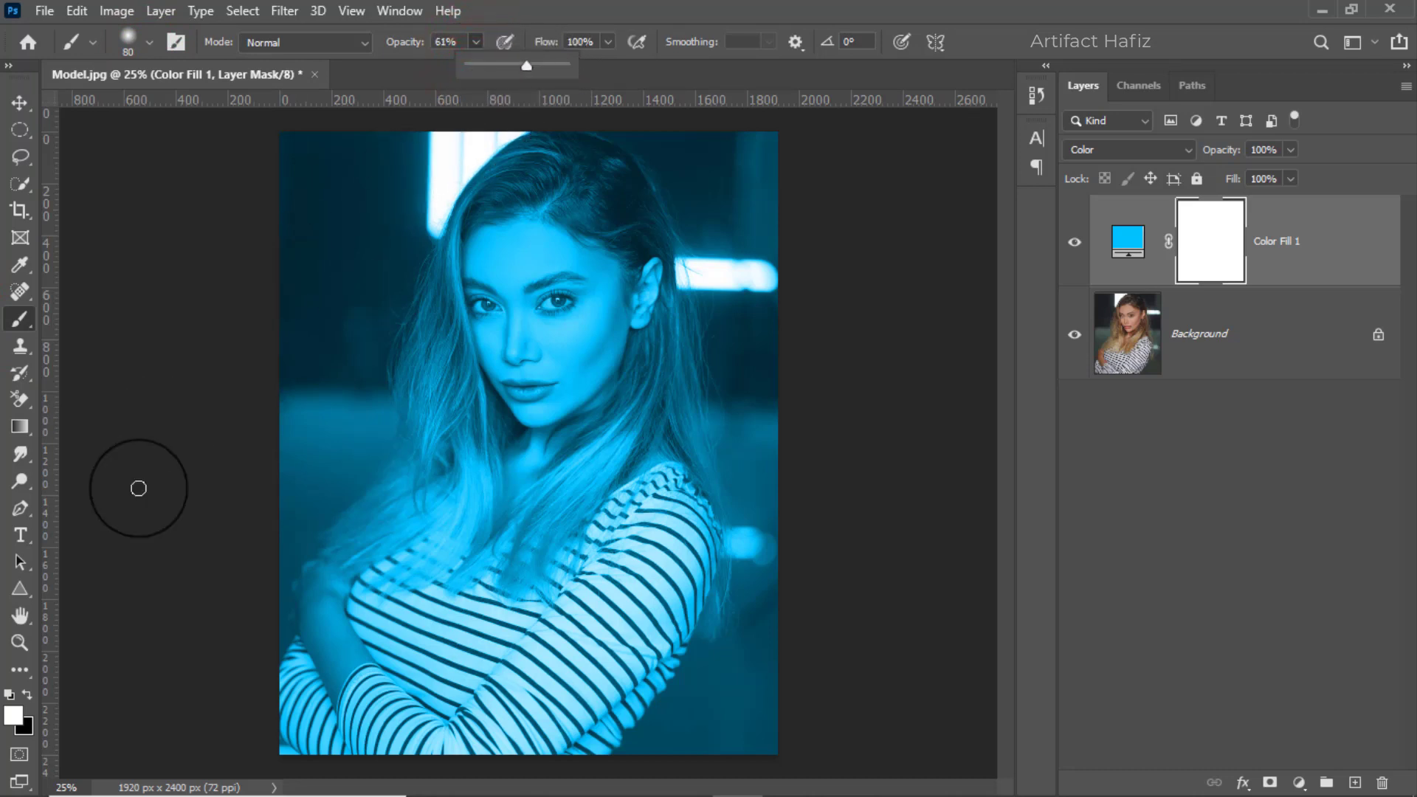
Paint black on the Color Fill 1 mask over the whole woman with a 400 px brush, leaving only the background tinted.
{"action": "left_click", "coordinate": [28, 691]}
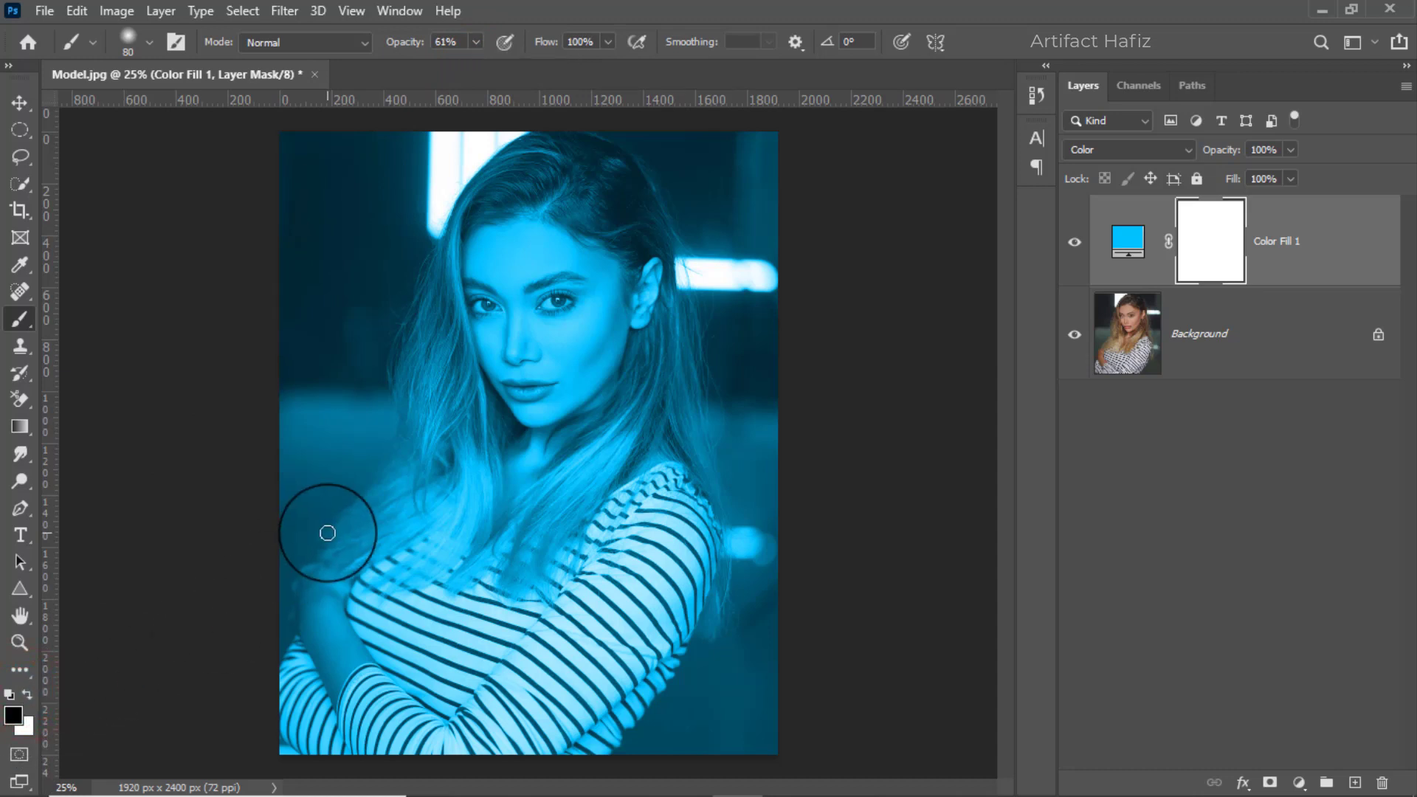
{"action": "key", "text": "bracketright"}
{"action": "key", "text": "bracketright"}
{"action": "key", "text": "bracketright"}
{"action": "key", "text": "bracketright"}
{"action": "key", "text": "bracketright"}
{"action": "key", "text": "bracketright"}
{"action": "key", "text": "bracketright"}
{"action": "key", "text": "bracketright"}
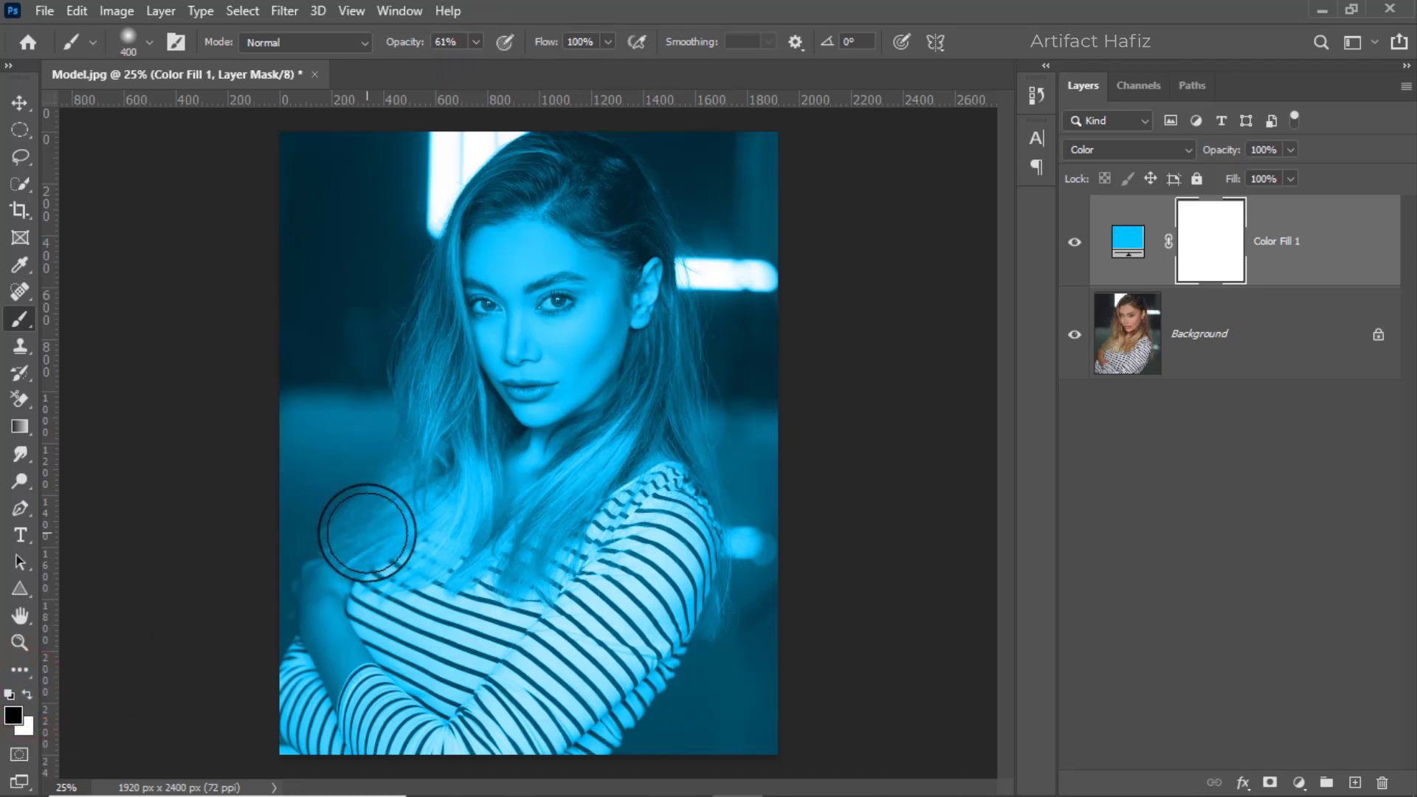
{"action": "key", "text": "bracketleft"}
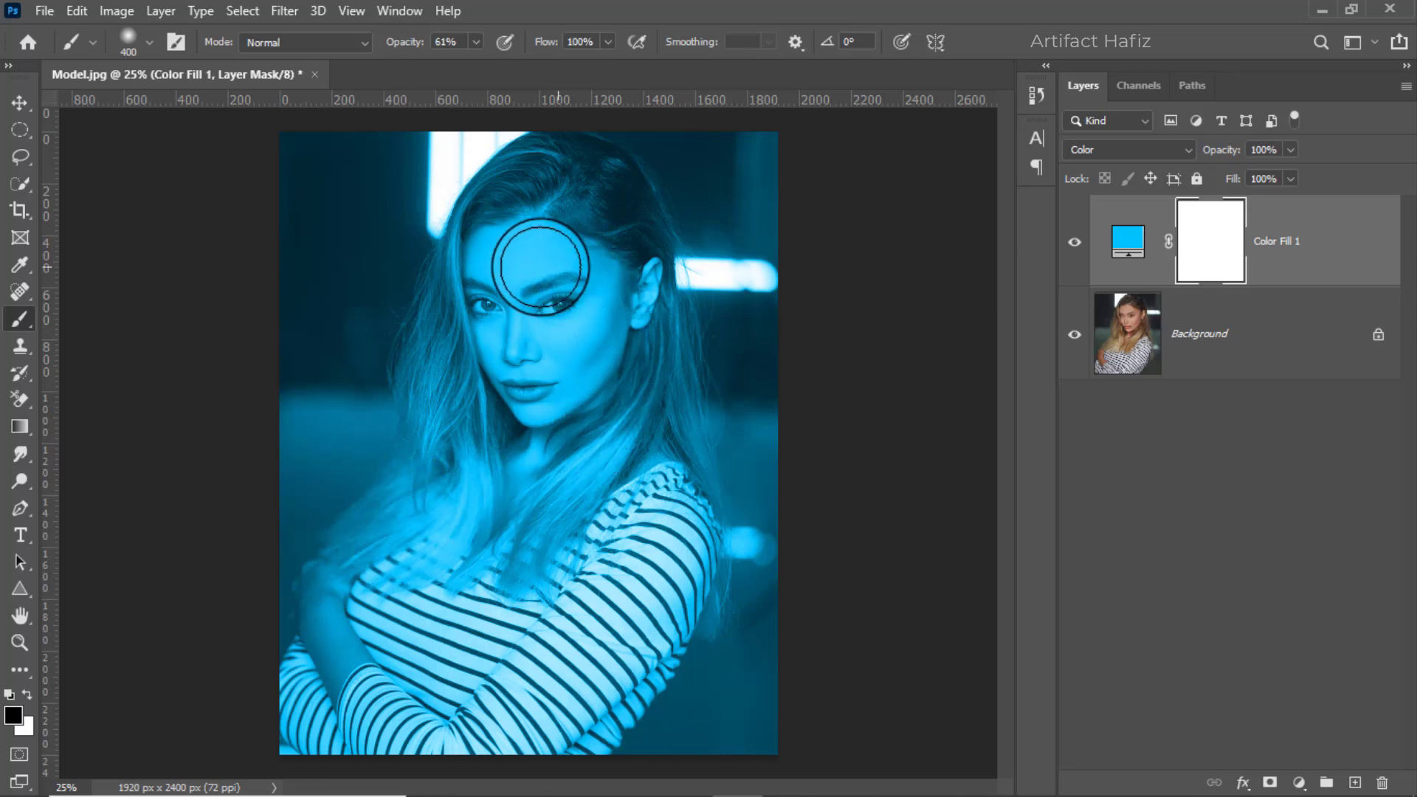
{"action": "mouse_move", "coordinate": [515, 251]}
{"action": "left_mouse_down"}
{"action": "mouse_move", "coordinate": [499, 398]}
{"action": "mouse_move", "coordinate": [494, 327]}
{"action": "mouse_move", "coordinate": [525, 314]}
{"action": "mouse_move", "coordinate": [514, 361]}
{"action": "mouse_move", "coordinate": [543, 209]}
{"action": "mouse_move", "coordinate": [554, 353]}
{"action": "mouse_move", "coordinate": [546, 203]}
{"action": "mouse_move", "coordinate": [516, 216]}
{"action": "left_mouse_up"}
{"action": "mouse_move", "coordinate": [462, 373]}
{"action": "left_mouse_down"}
{"action": "mouse_move", "coordinate": [487, 434]}
{"action": "mouse_move", "coordinate": [489, 392]}
{"action": "mouse_move", "coordinate": [434, 566]}
{"action": "mouse_move", "coordinate": [375, 639]}
{"action": "mouse_move", "coordinate": [354, 636]}
{"action": "mouse_move", "coordinate": [337, 588]}
{"action": "mouse_move", "coordinate": [338, 644]}
{"action": "mouse_move", "coordinate": [304, 702]}
{"action": "mouse_move", "coordinate": [329, 753]}
{"action": "mouse_move", "coordinate": [459, 711]}
{"action": "mouse_move", "coordinate": [548, 581]}
{"action": "mouse_move", "coordinate": [622, 541]}
{"action": "mouse_move", "coordinate": [529, 550]}
{"action": "mouse_move", "coordinate": [604, 367]}
{"action": "mouse_move", "coordinate": [624, 271]}
{"action": "mouse_move", "coordinate": [567, 387]}
{"action": "mouse_move", "coordinate": [480, 251]}
{"action": "mouse_move", "coordinate": [448, 421]}
{"action": "mouse_move", "coordinate": [526, 188]}
{"action": "mouse_move", "coordinate": [571, 581]}
{"action": "mouse_move", "coordinate": [332, 744]}
{"action": "mouse_move", "coordinate": [624, 645]}
{"action": "mouse_move", "coordinate": [646, 530]}
{"action": "mouse_move", "coordinate": [574, 340]}
{"action": "mouse_move", "coordinate": [318, 651]}
{"action": "mouse_move", "coordinate": [658, 403]}
{"action": "mouse_move", "coordinate": [641, 493]}
{"action": "mouse_move", "coordinate": [678, 541]}
{"action": "mouse_move", "coordinate": [454, 717]}
{"action": "mouse_move", "coordinate": [377, 714]}
{"action": "mouse_move", "coordinate": [459, 461]}
{"action": "mouse_move", "coordinate": [523, 409]}
{"action": "mouse_move", "coordinate": [332, 611]}
{"action": "left_mouse_up"}
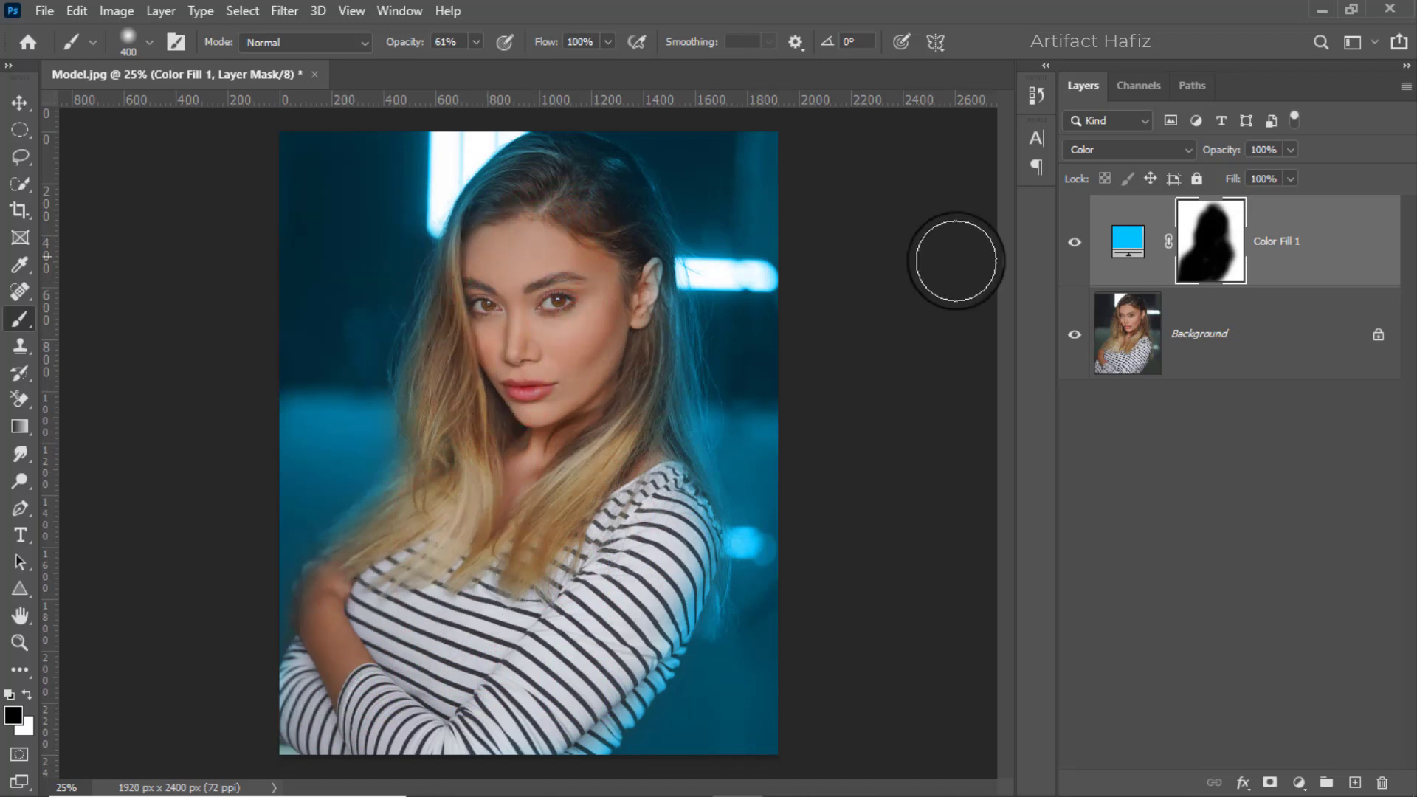
Reduce the Color Fill 1 layer's opacity to 50%.
{"action": "left_click", "coordinate": [1277, 244]}
{"action": "left_click", "coordinate": [1290, 150]}
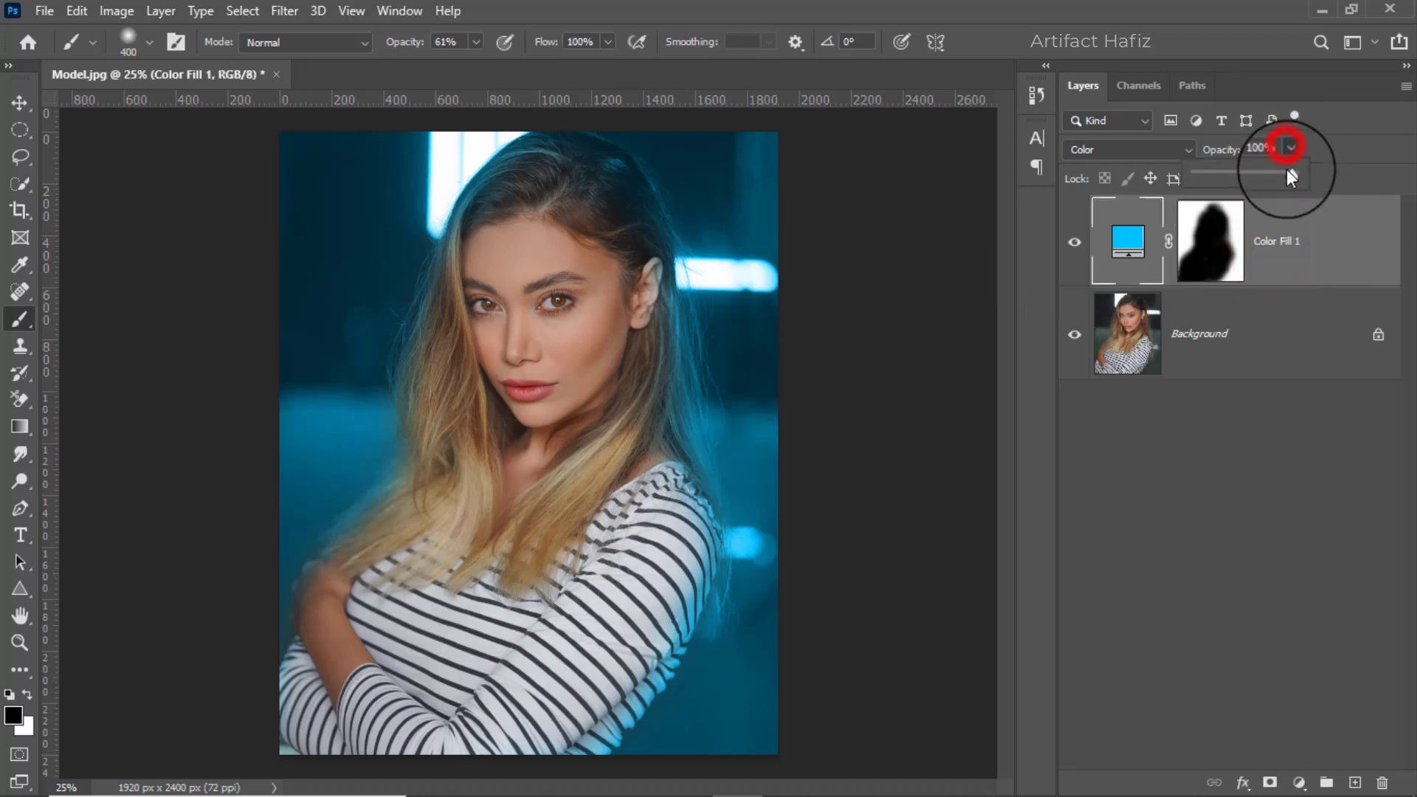
{"action": "left_click_drag", "start_coordinate": [1286, 171], "coordinate": [1243, 187]}
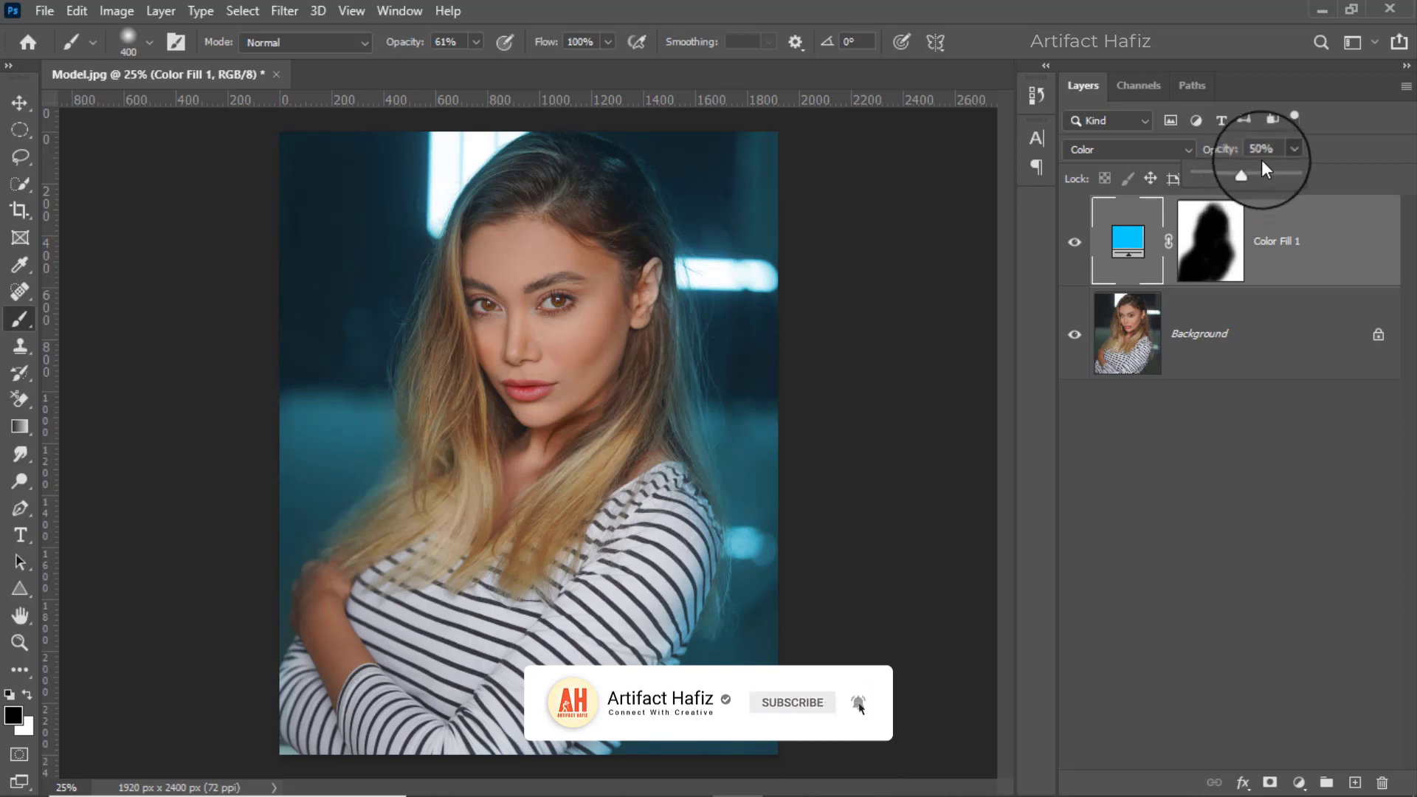
{"action": "left_click", "coordinate": [1284, 242]}
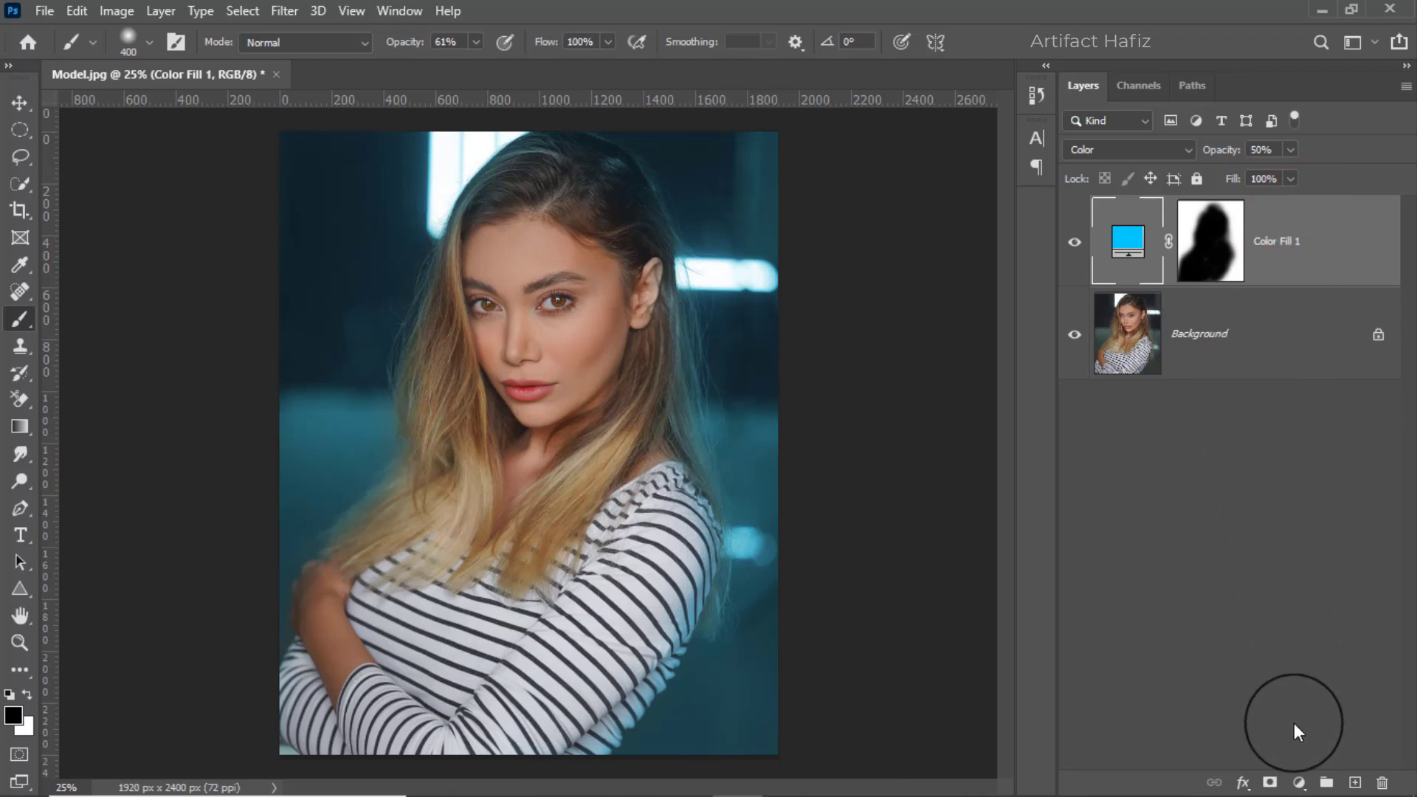
Add a Color Lookup adjustment layer above the colour fill, using the Soft_Warming.look 3DLUT file.
{"action": "left_click", "coordinate": [1298, 783]}
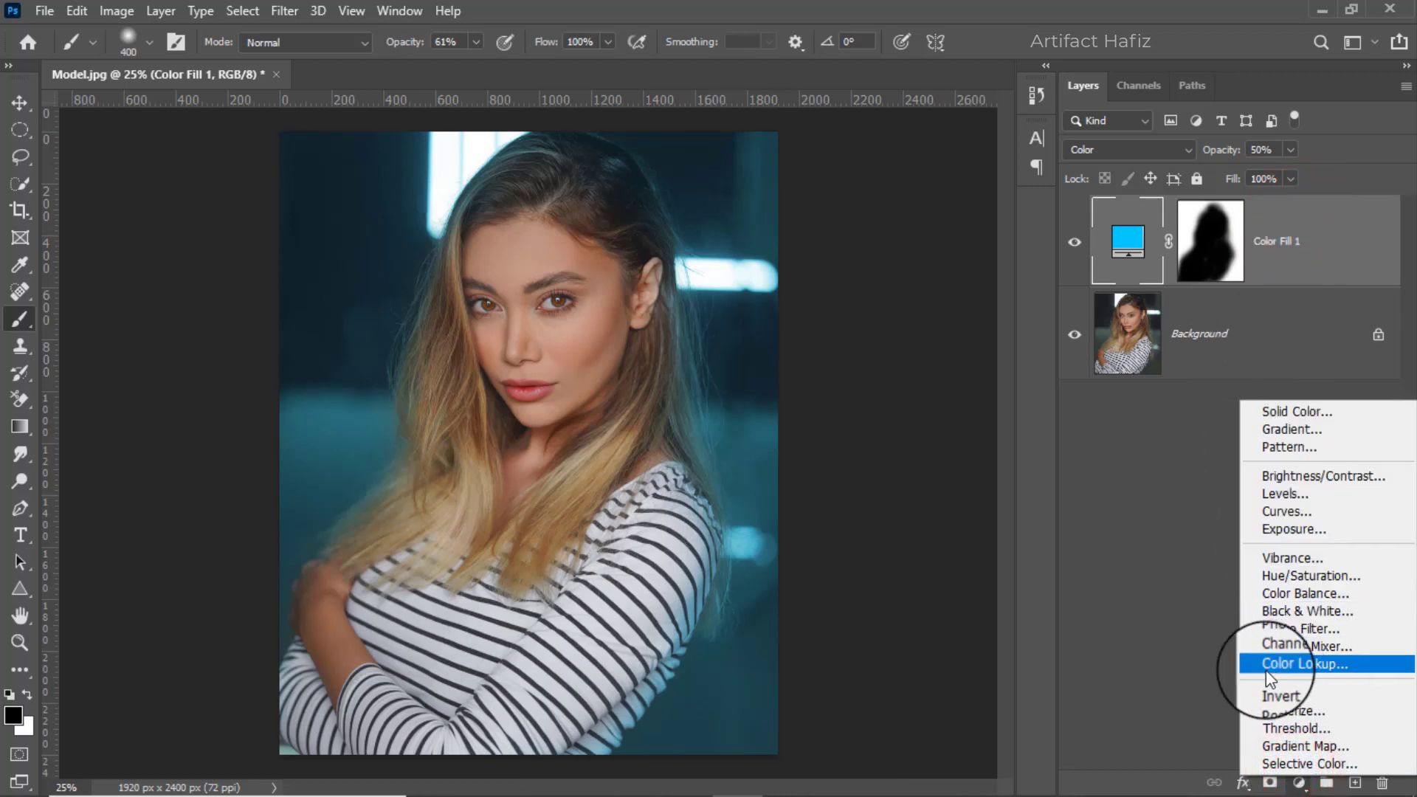
{"action": "left_click", "coordinate": [1285, 666]}
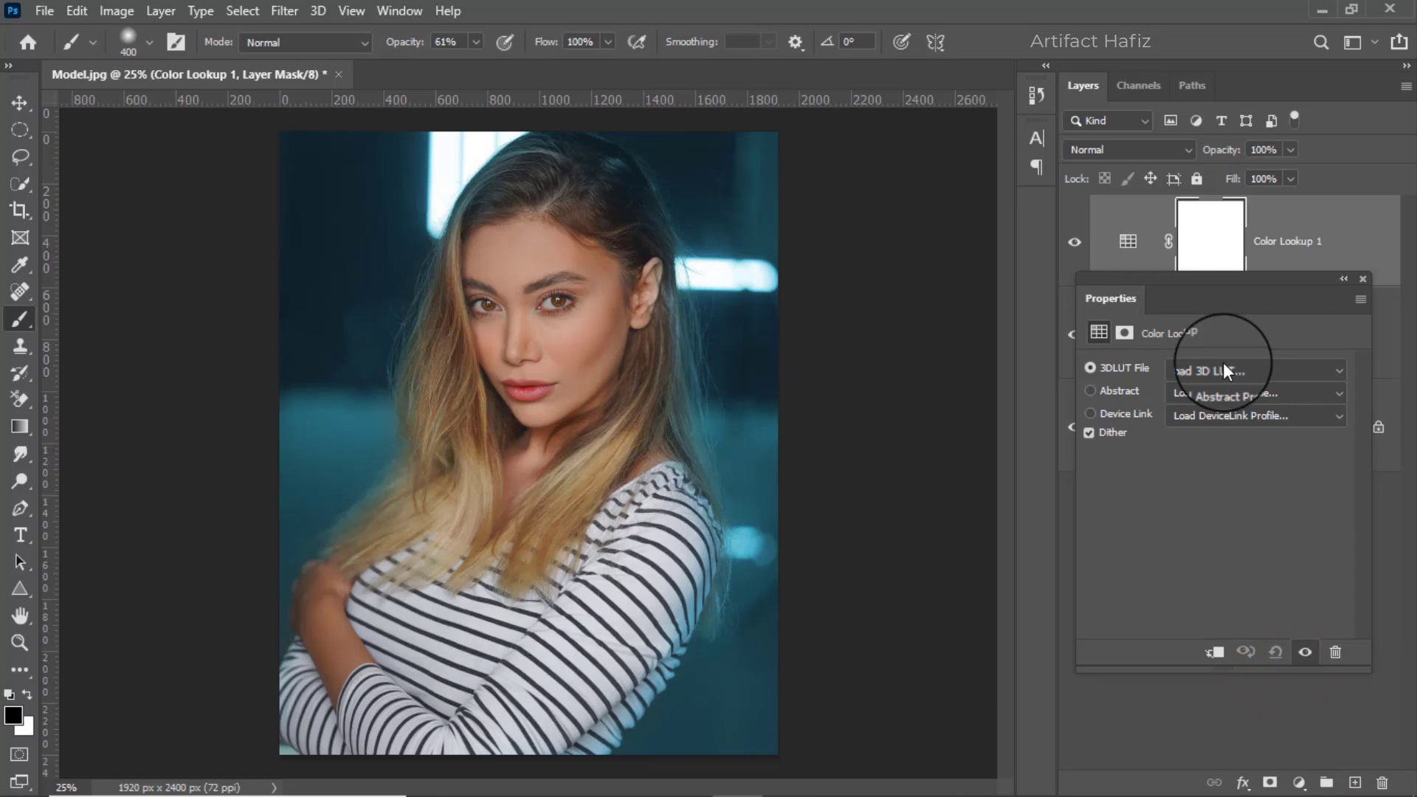
{"action": "left_click", "coordinate": [1224, 361]}
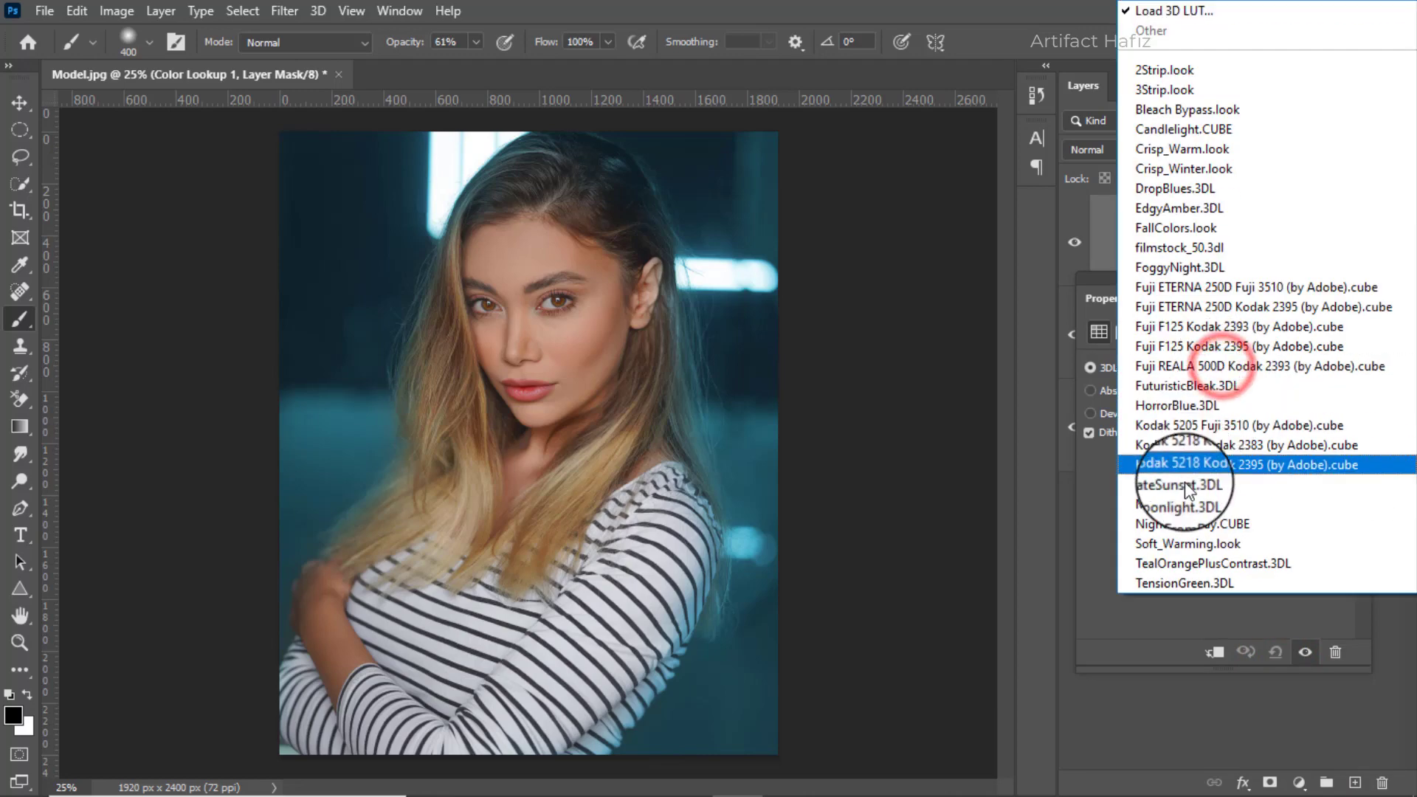
{"action": "left_click", "coordinate": [1199, 543]}
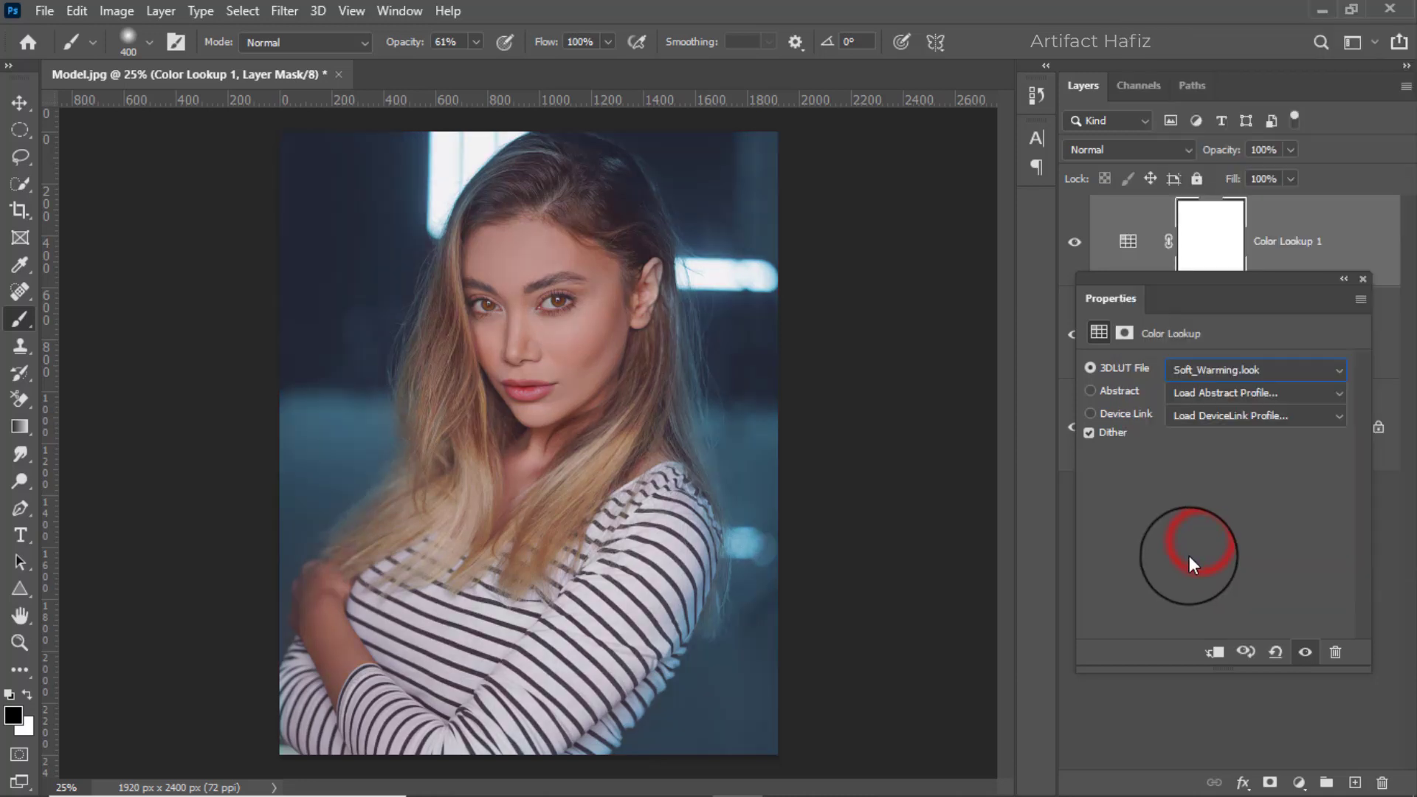
{"action": "left_click", "coordinate": [1363, 280]}
Lower the Color Lookup 1 layer's opacity to 50%.
{"action": "left_click", "coordinate": [1287, 149]}
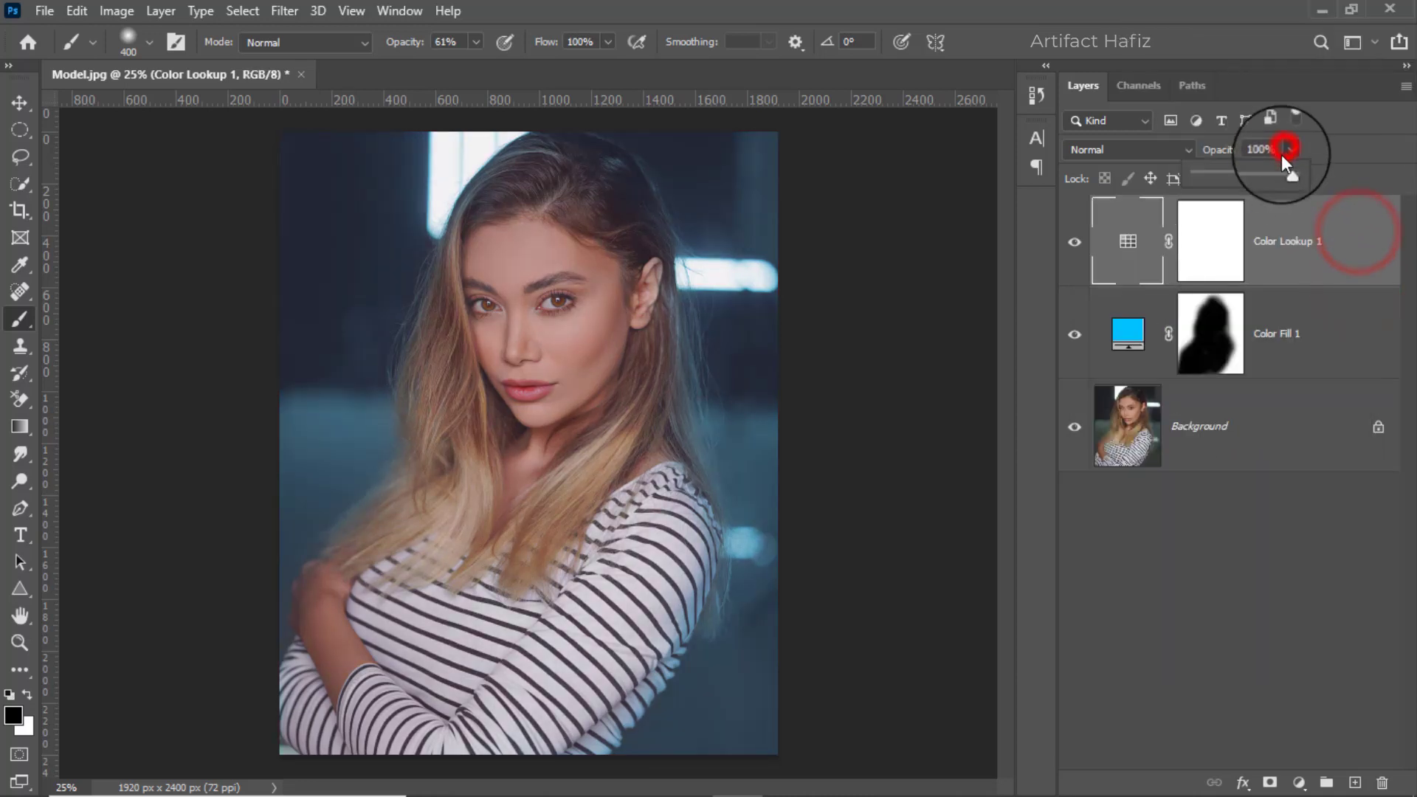
{"action": "left_click_drag", "start_coordinate": [1243, 174], "coordinate": [1246, 179]}
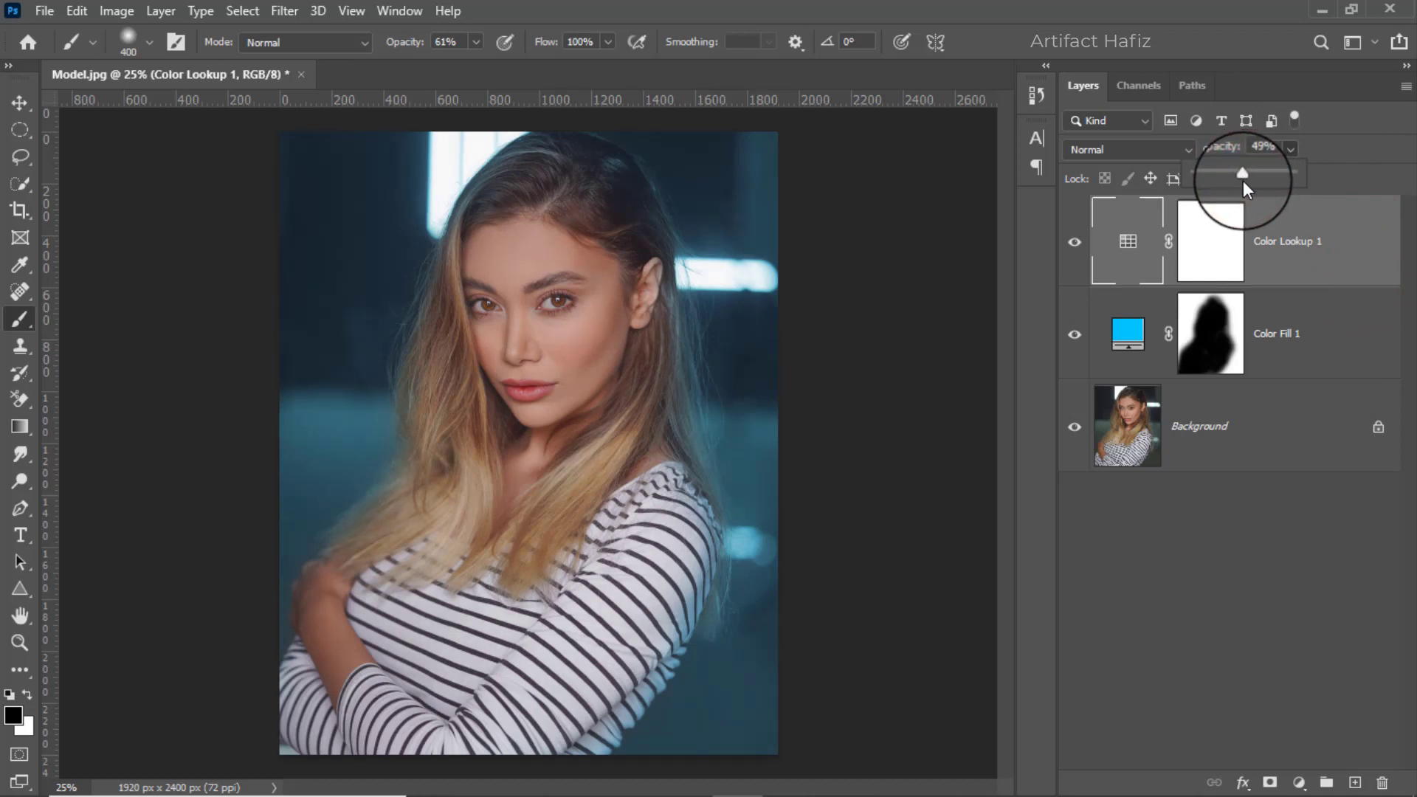
{"action": "left_click_drag", "start_coordinate": [1243, 180], "coordinate": [1243, 180]}
{"action": "left_click", "coordinate": [1284, 244]}
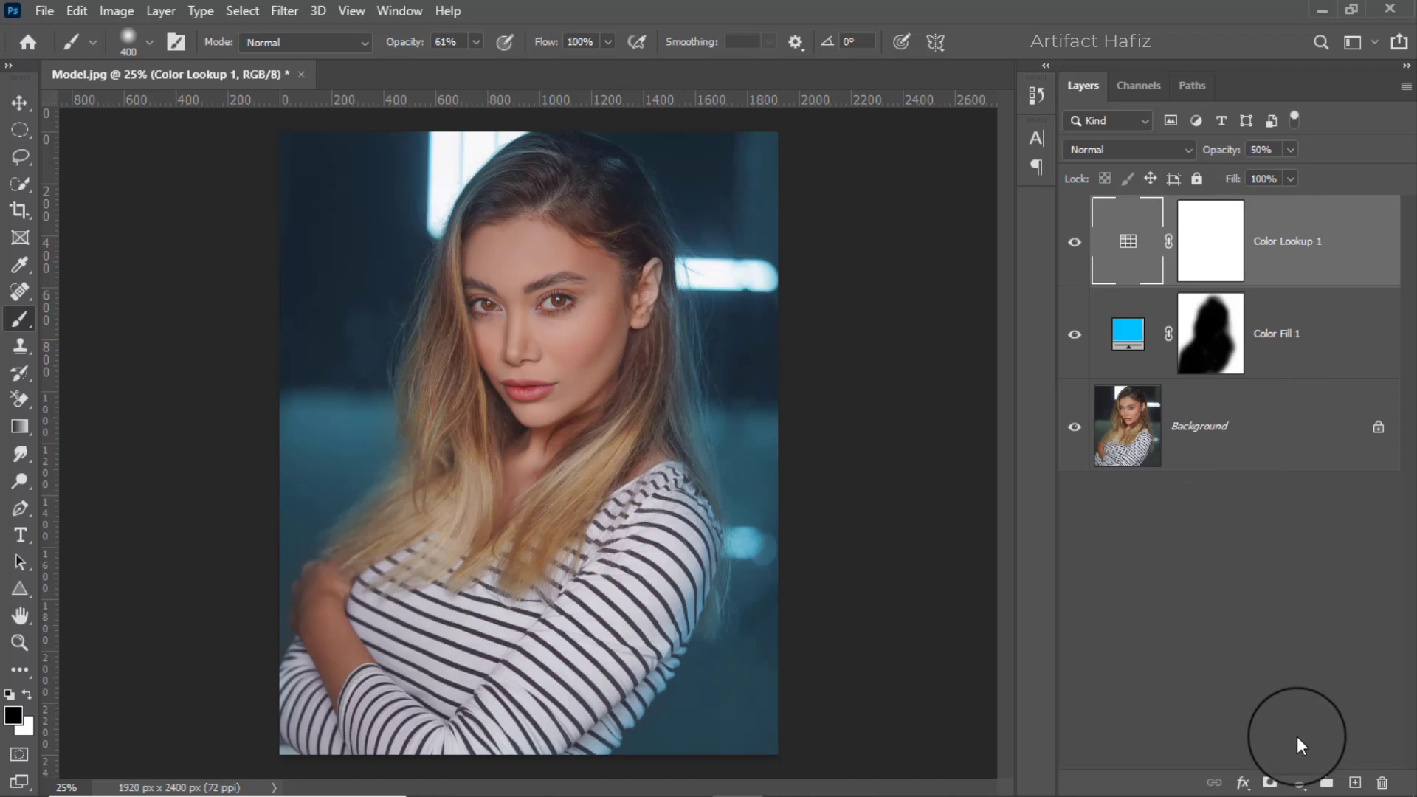
Add a Curves adjustment layer on top, slightly darkening the shadows, brightening the highlights and lifting the black point of the RGB curve.
{"action": "left_click", "coordinate": [1299, 783]}
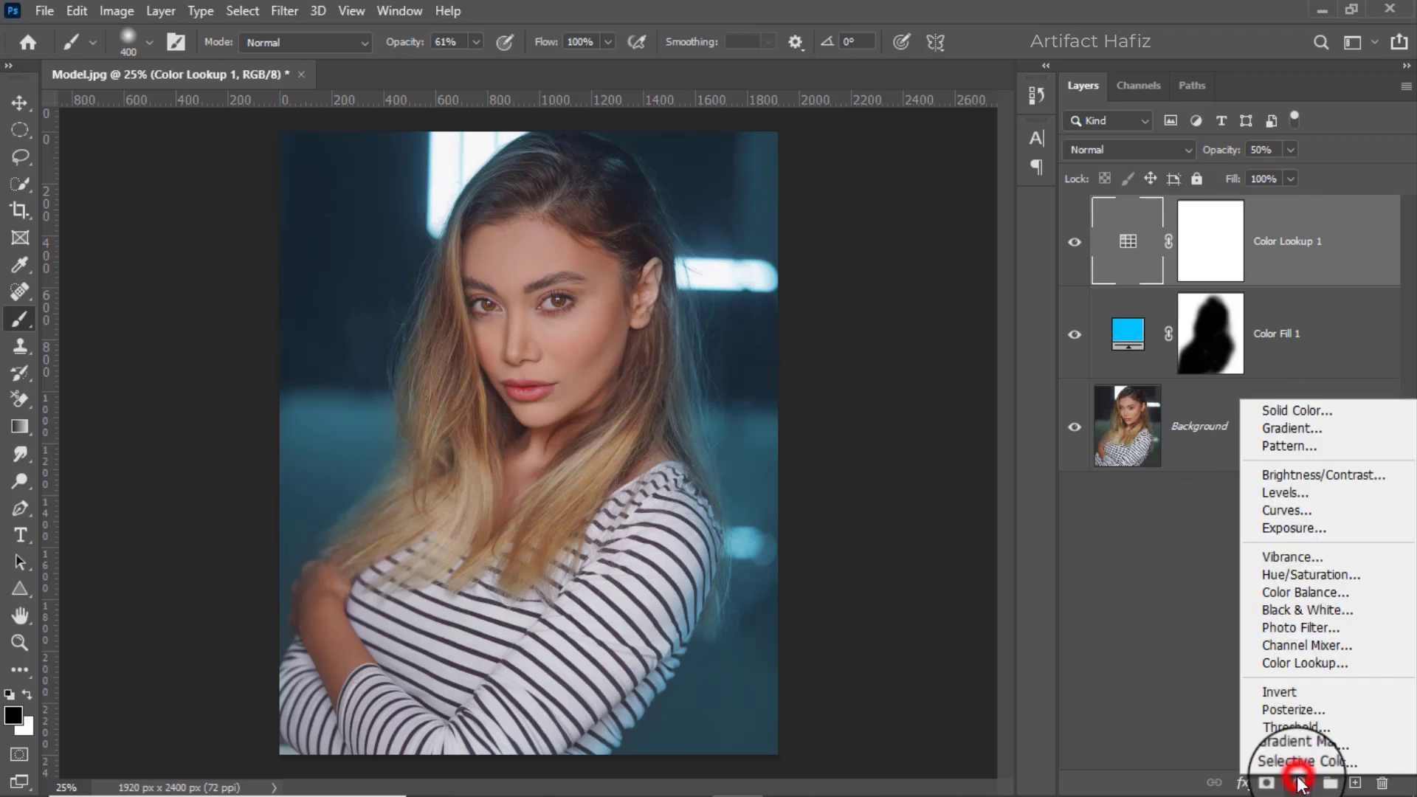
{"action": "left_click", "coordinate": [1283, 510]}
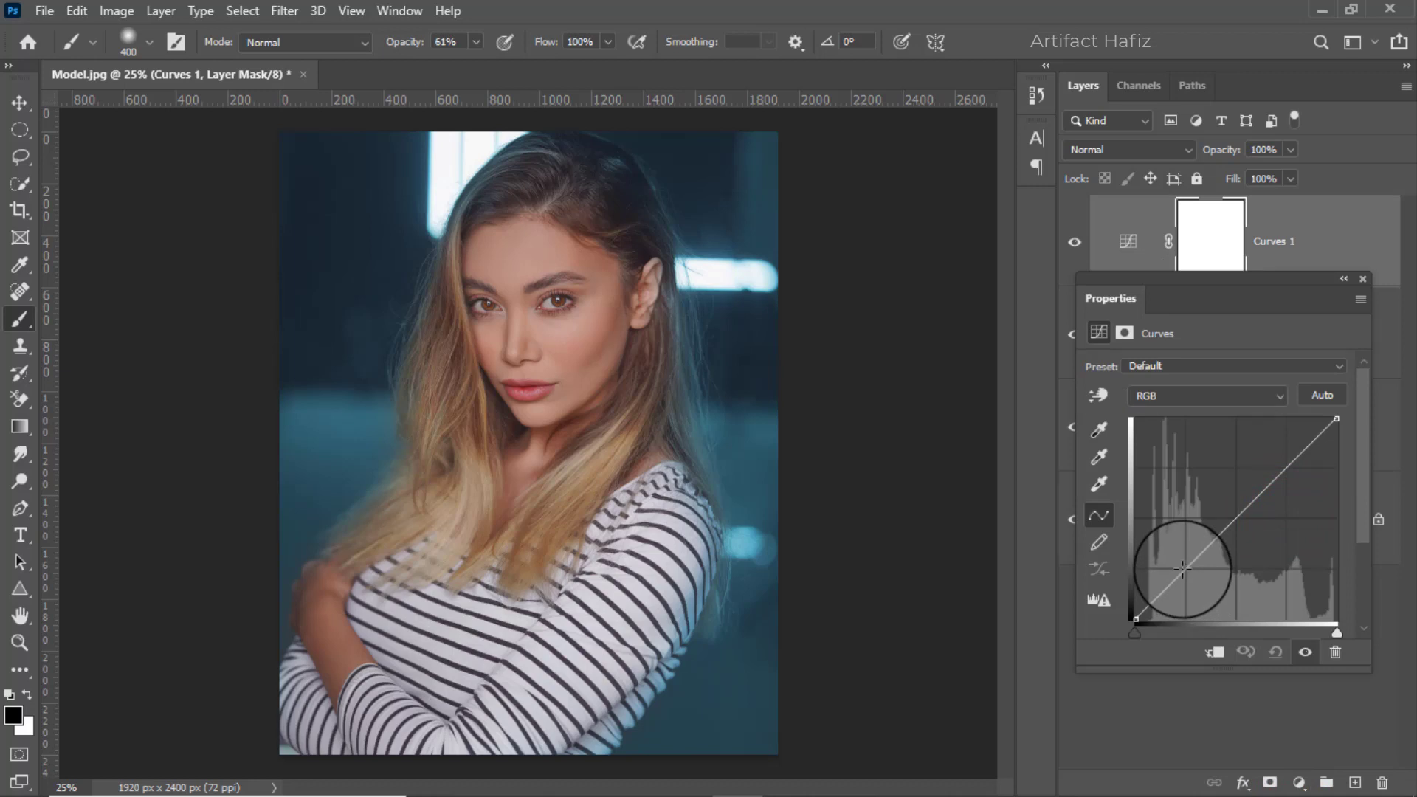
{"action": "left_click_drag", "start_coordinate": [1183, 569], "coordinate": [1187, 574]}
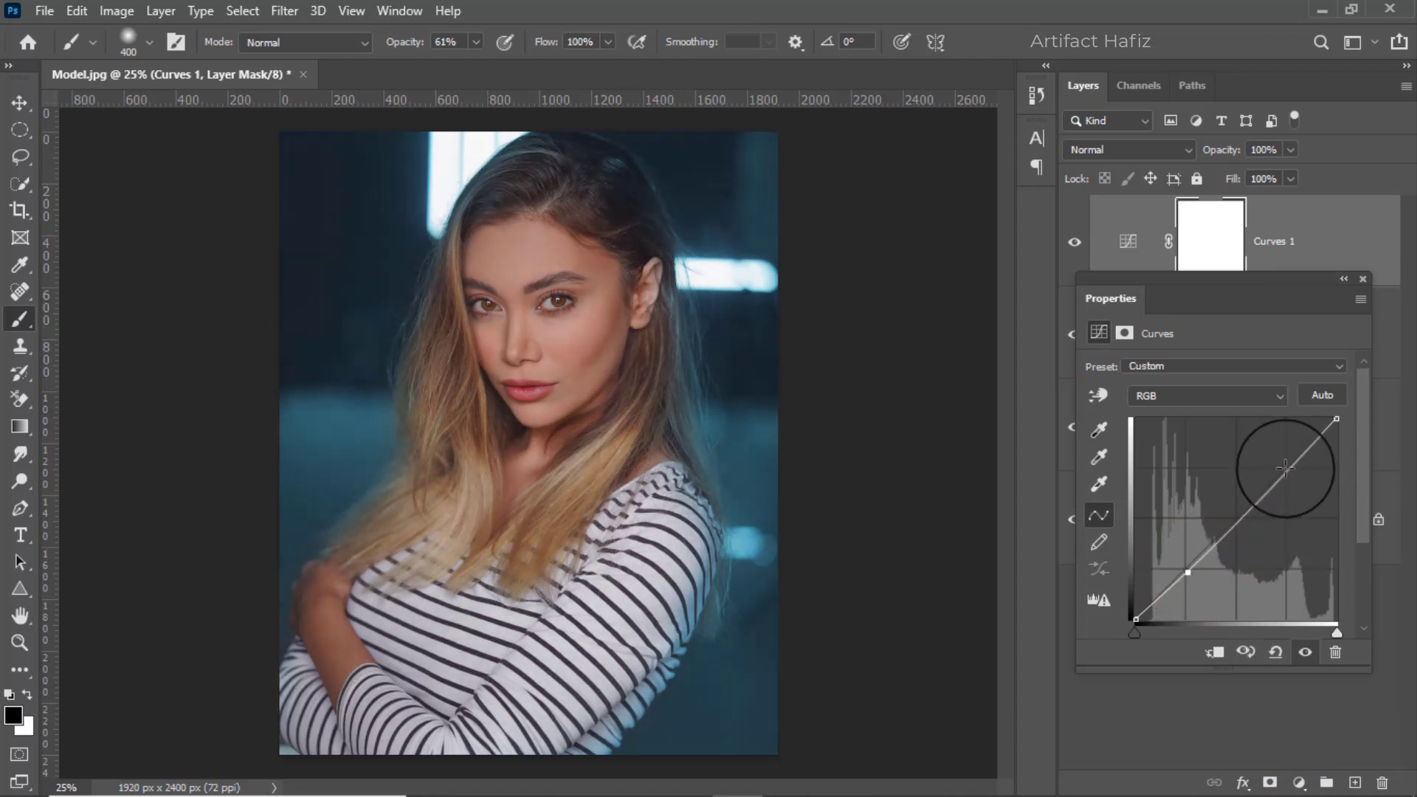
{"action": "left_click_drag", "start_coordinate": [1286, 467], "coordinate": [1286, 465]}
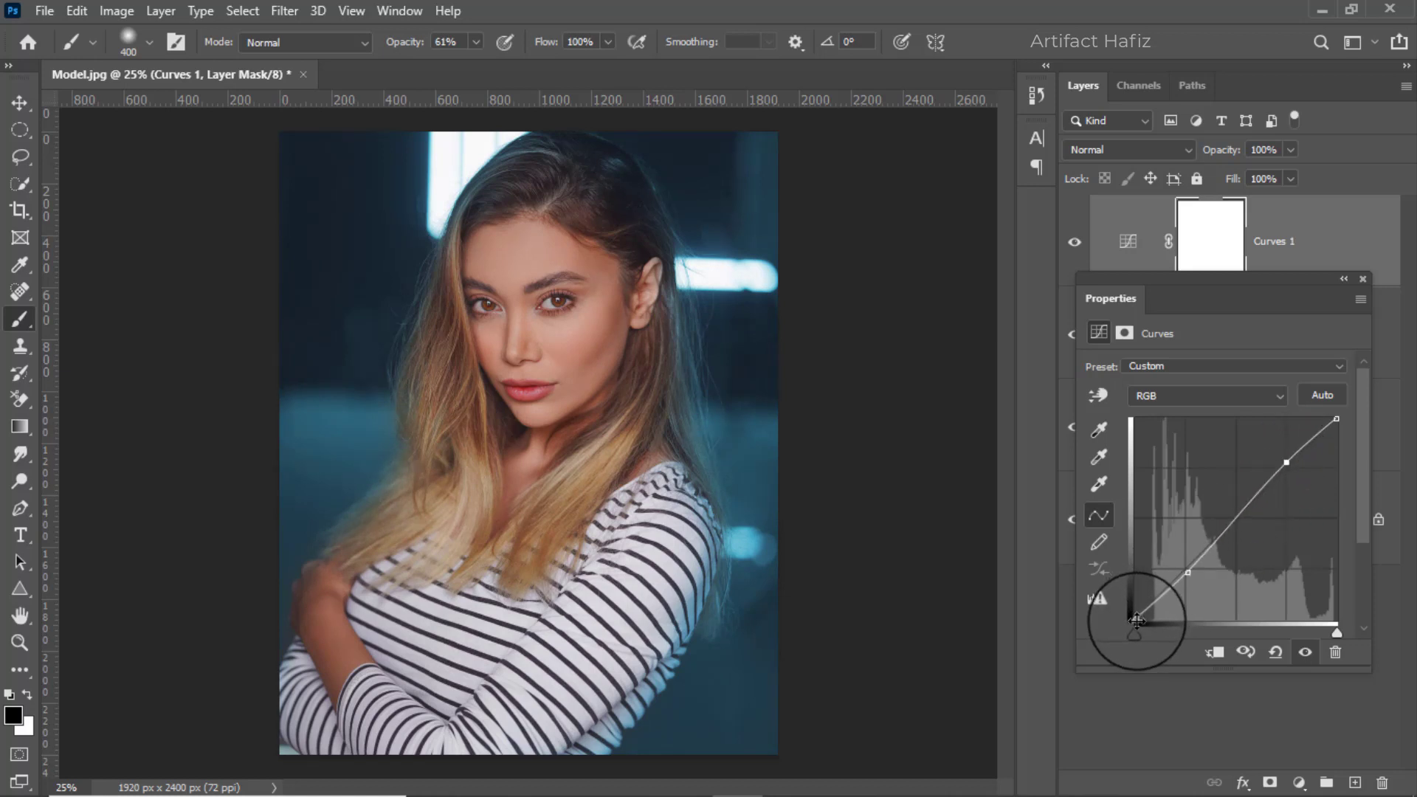
{"action": "left_click_drag", "start_coordinate": [1136, 619], "coordinate": [1116, 614]}
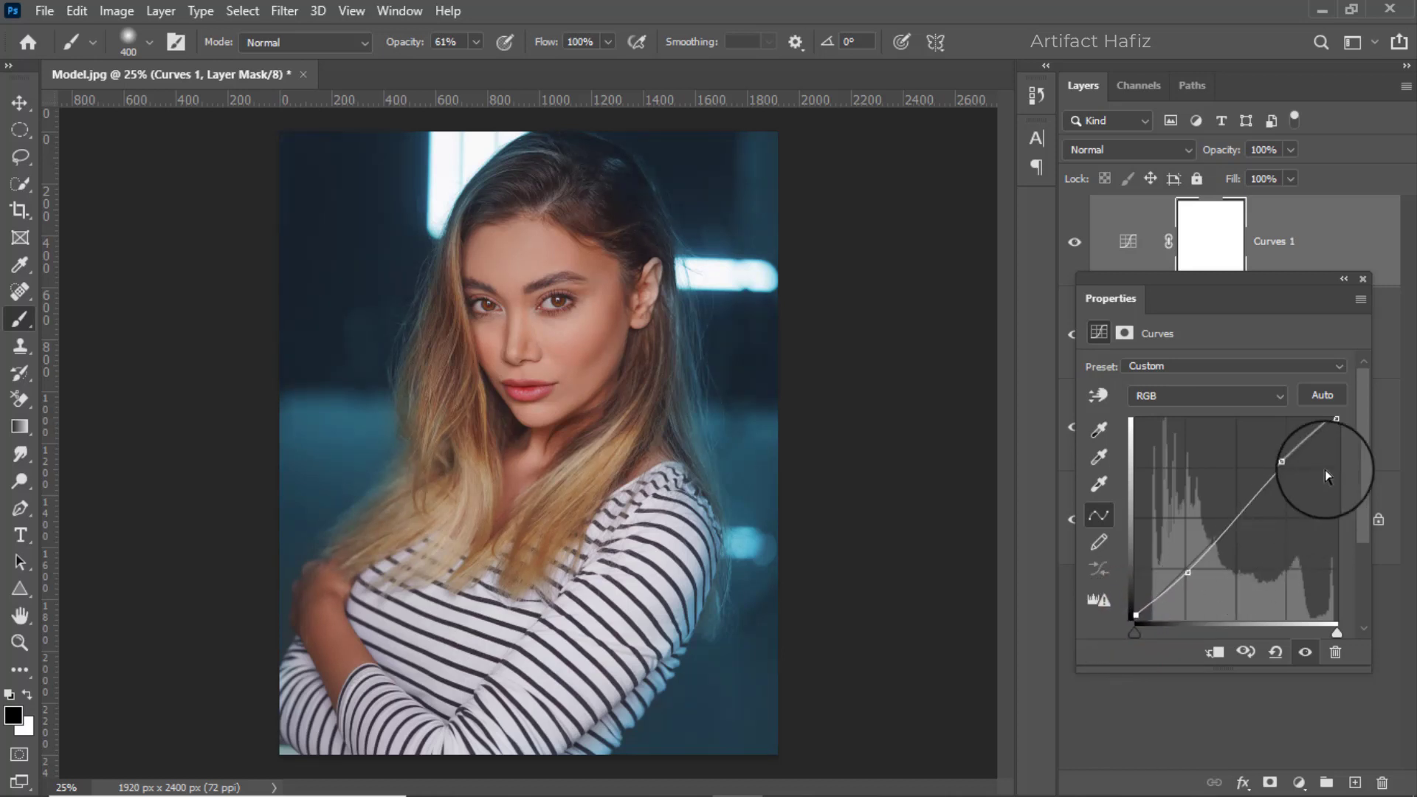
{"action": "left_click", "coordinate": [1364, 279]}
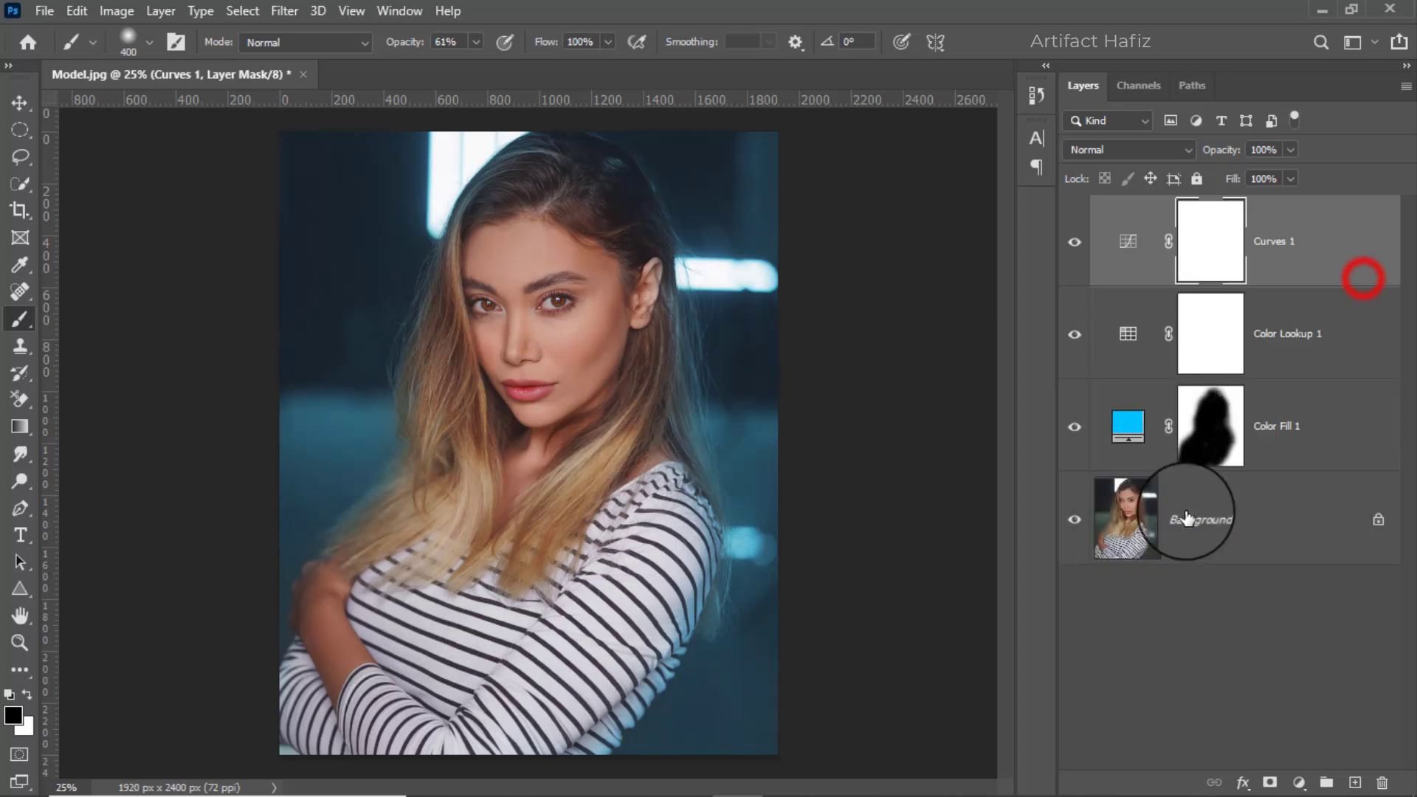
Add a Levels adjustment layer on top with the RGB input black point at 13 and white point at 246.
{"action": "left_click", "coordinate": [1300, 780]}
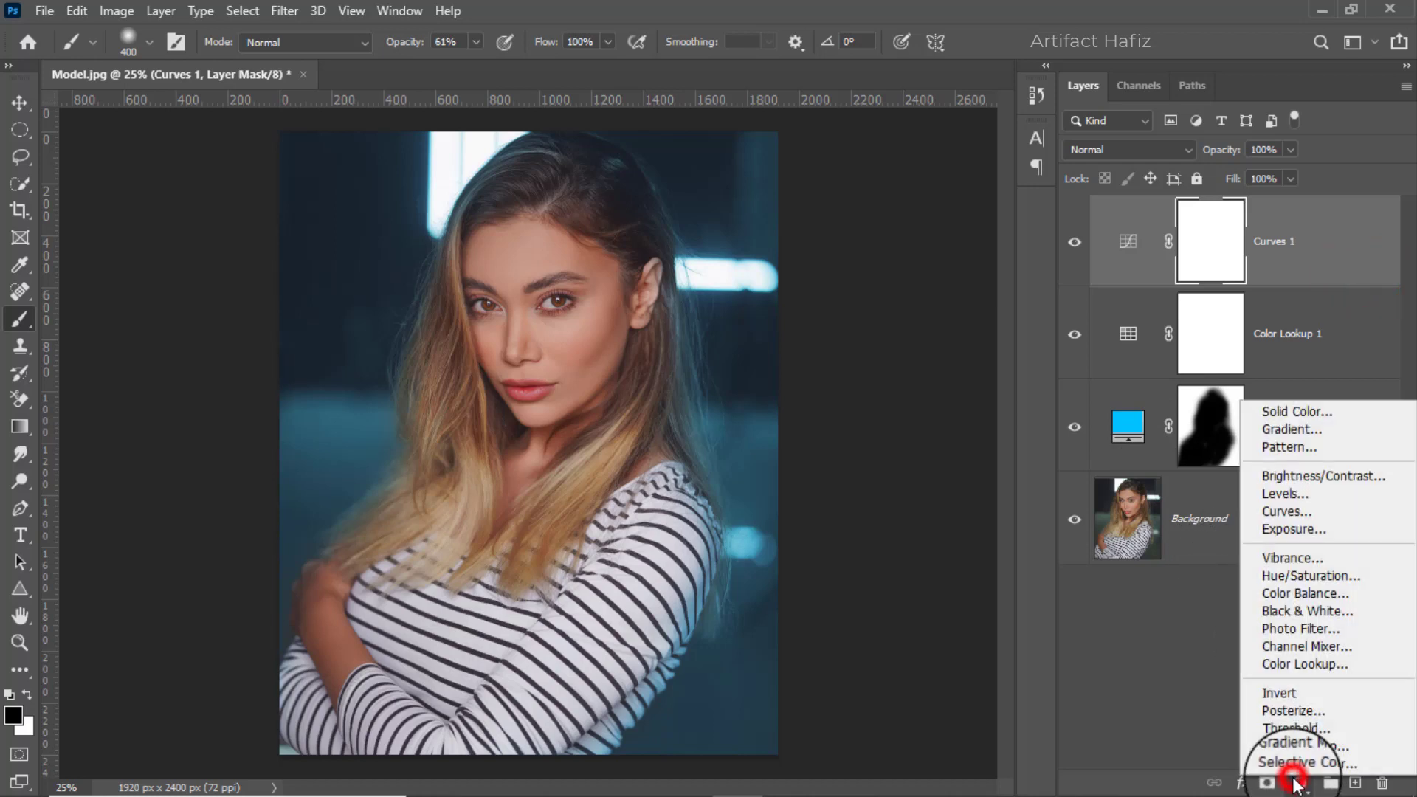
{"action": "left_click", "coordinate": [1291, 499]}
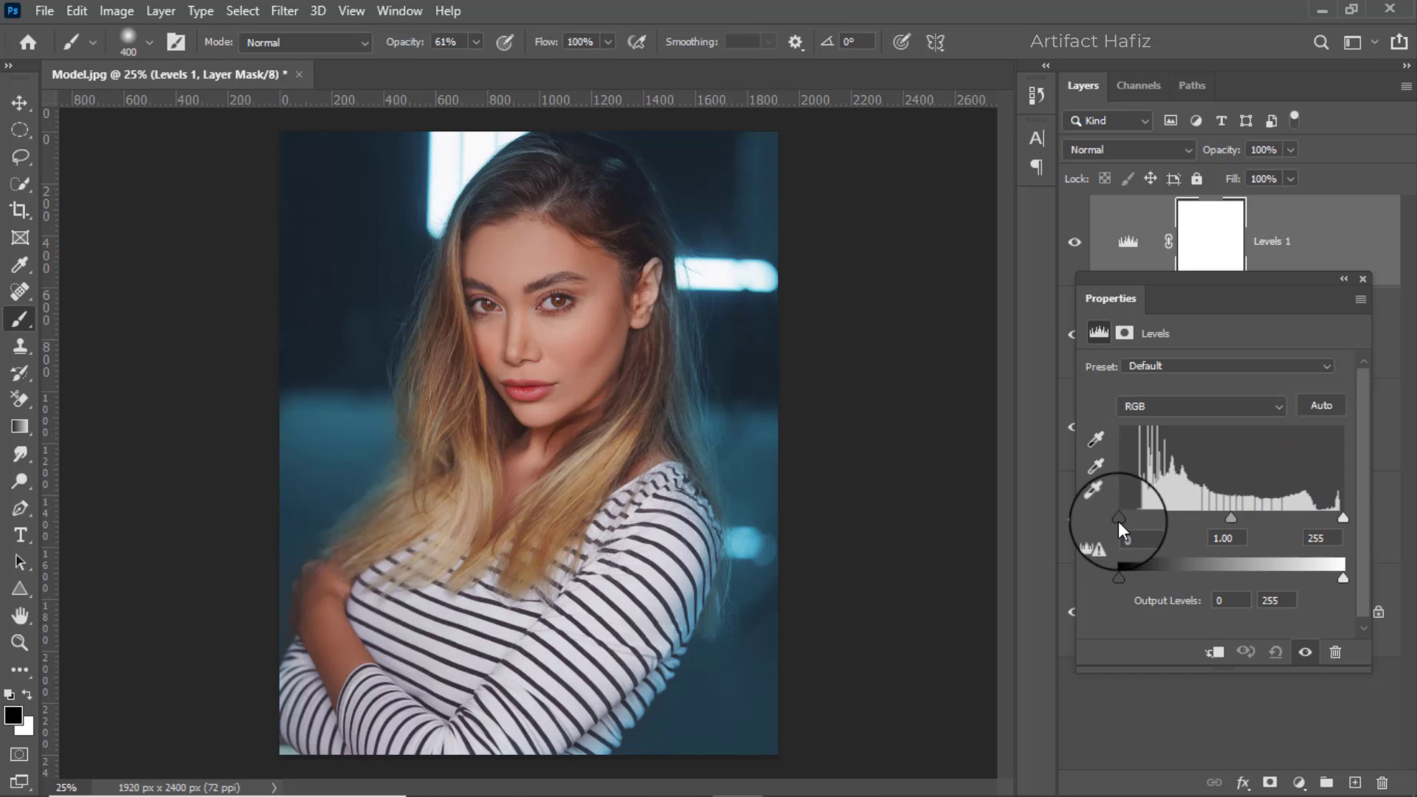
{"action": "left_click_drag", "start_coordinate": [1118, 521], "coordinate": [1131, 522]}
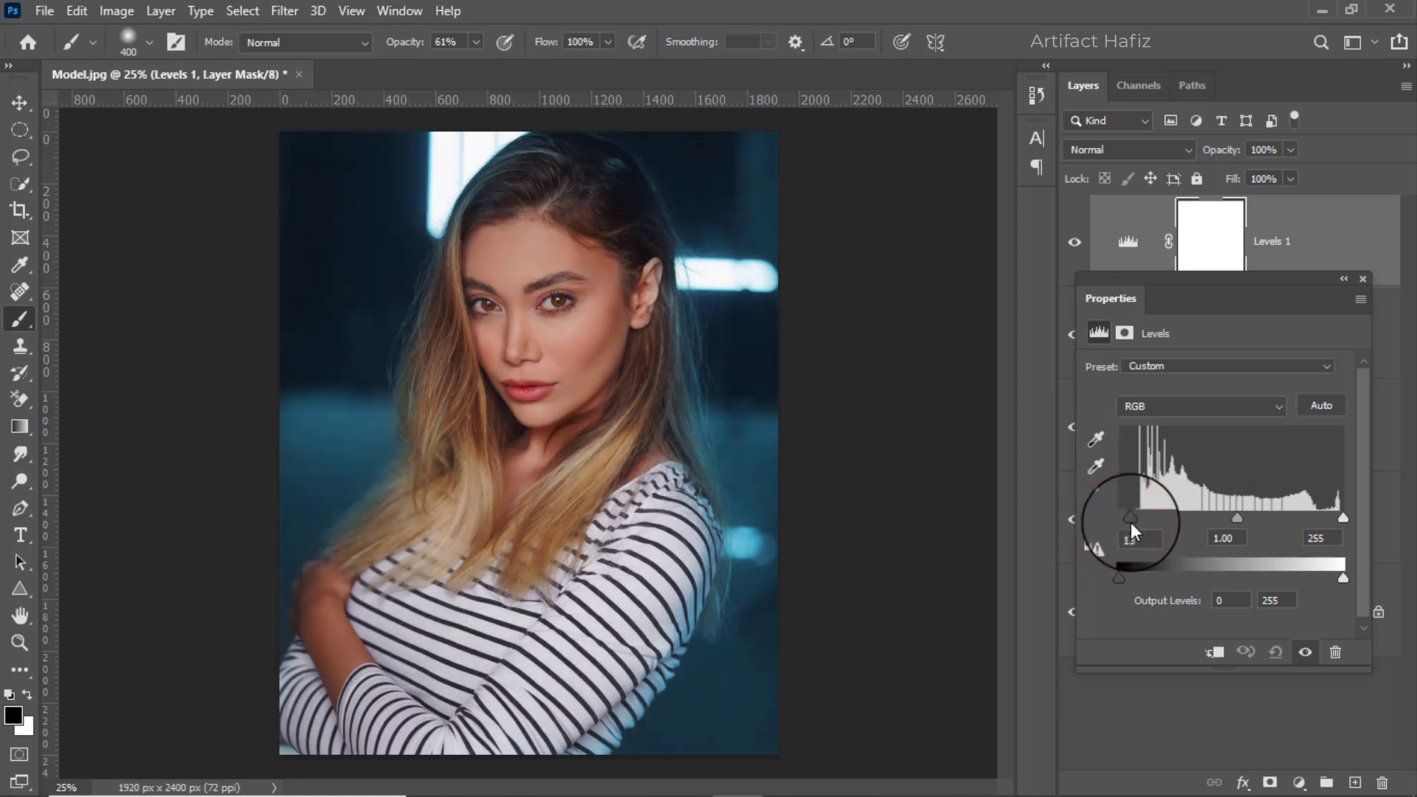
{"action": "left_click_drag", "start_coordinate": [1343, 516], "coordinate": [1331, 511]}
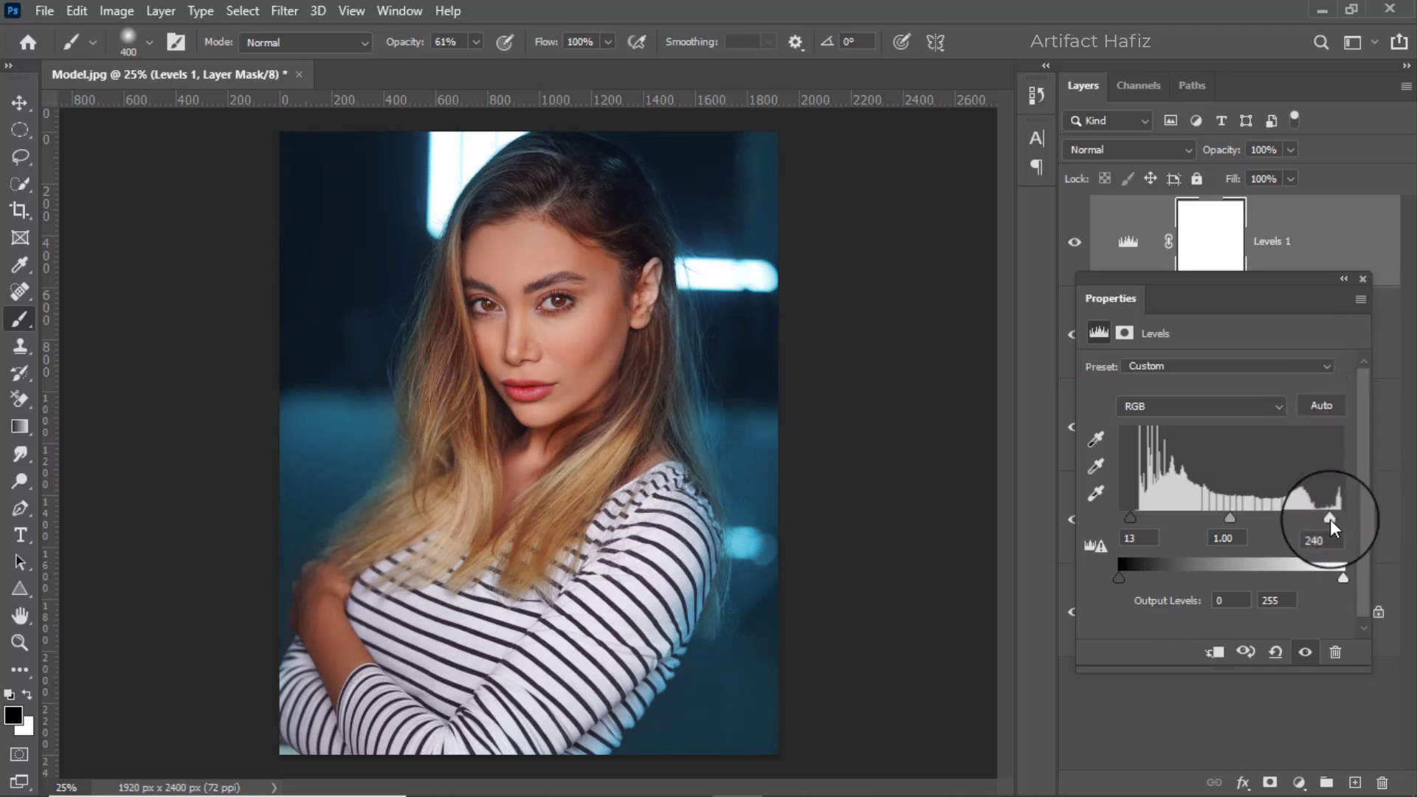
{"action": "left_click_drag", "start_coordinate": [1330, 520], "coordinate": [1336, 520]}
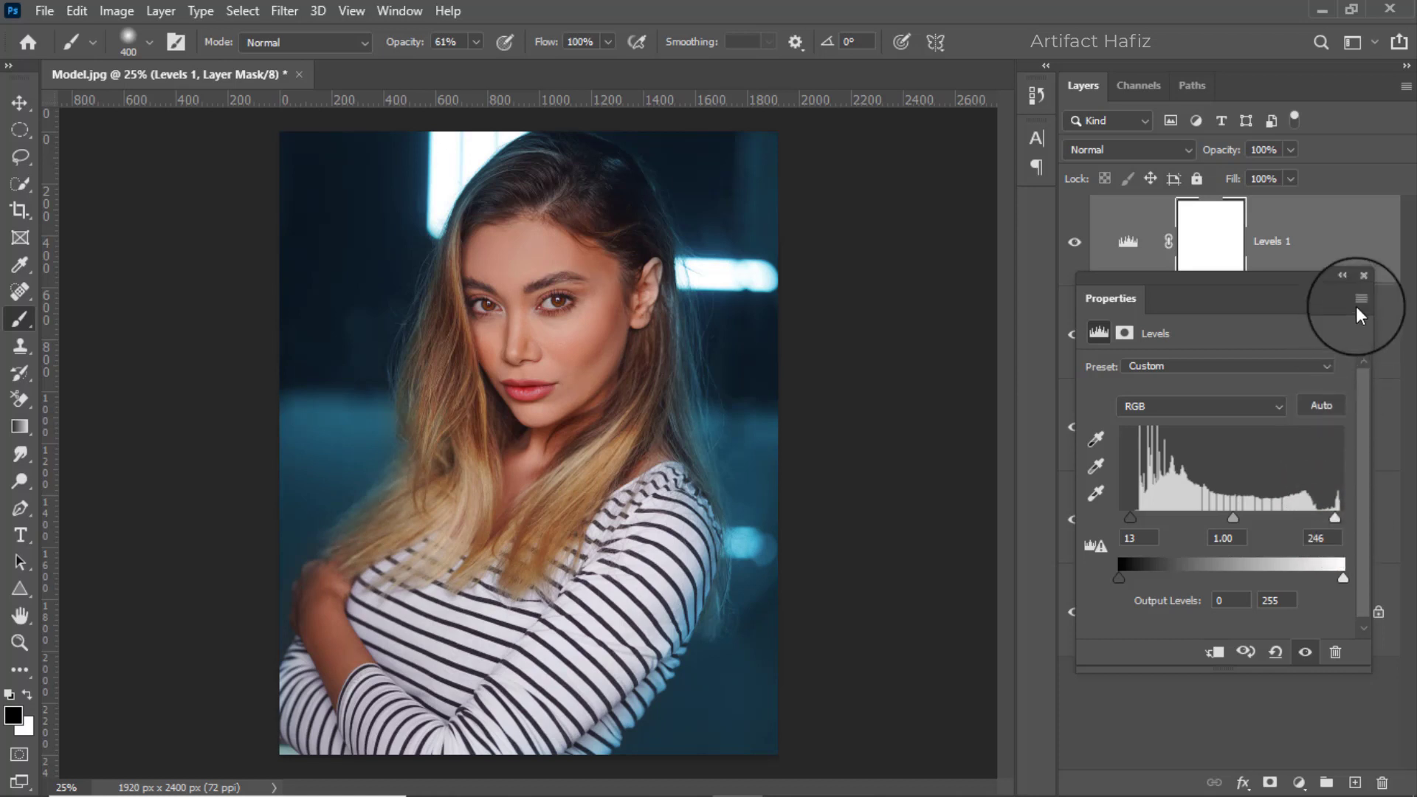
{"action": "left_click", "coordinate": [1362, 280]}
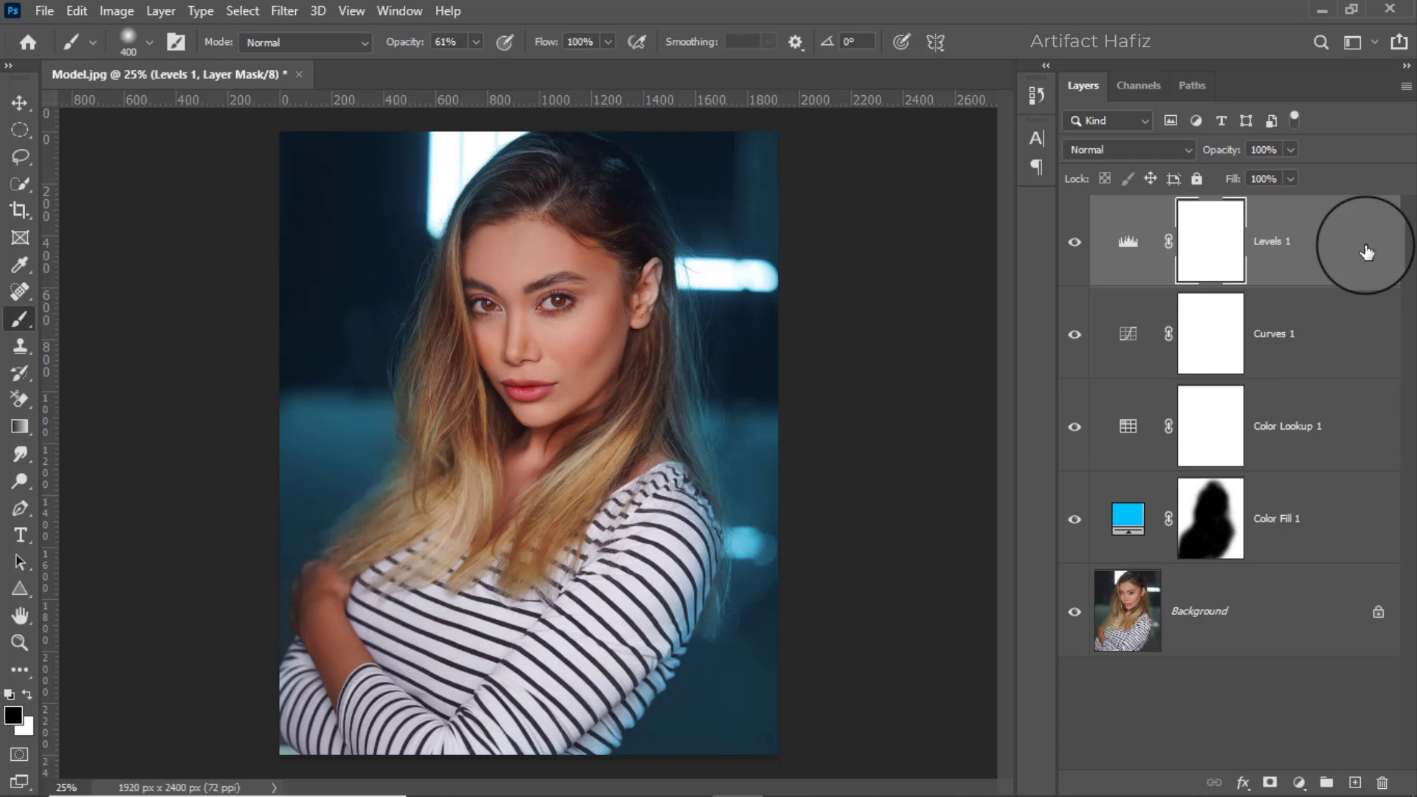
Stamp all visible layers into a new top layer and convert it for Smart Filters.
{"action": "key", "text": "ctrl+alt+shift+e"}
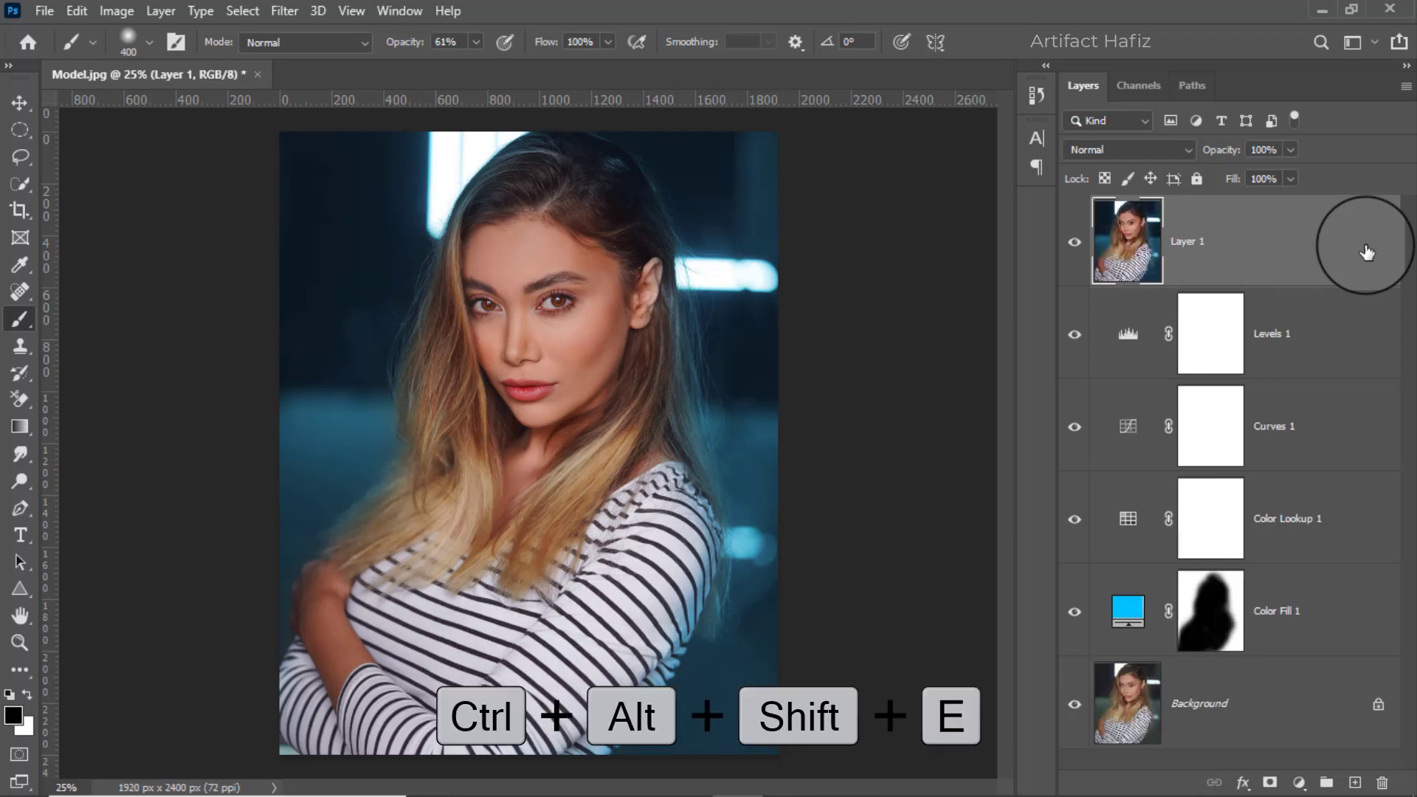
{"action": "left_click", "coordinate": [284, 10]}
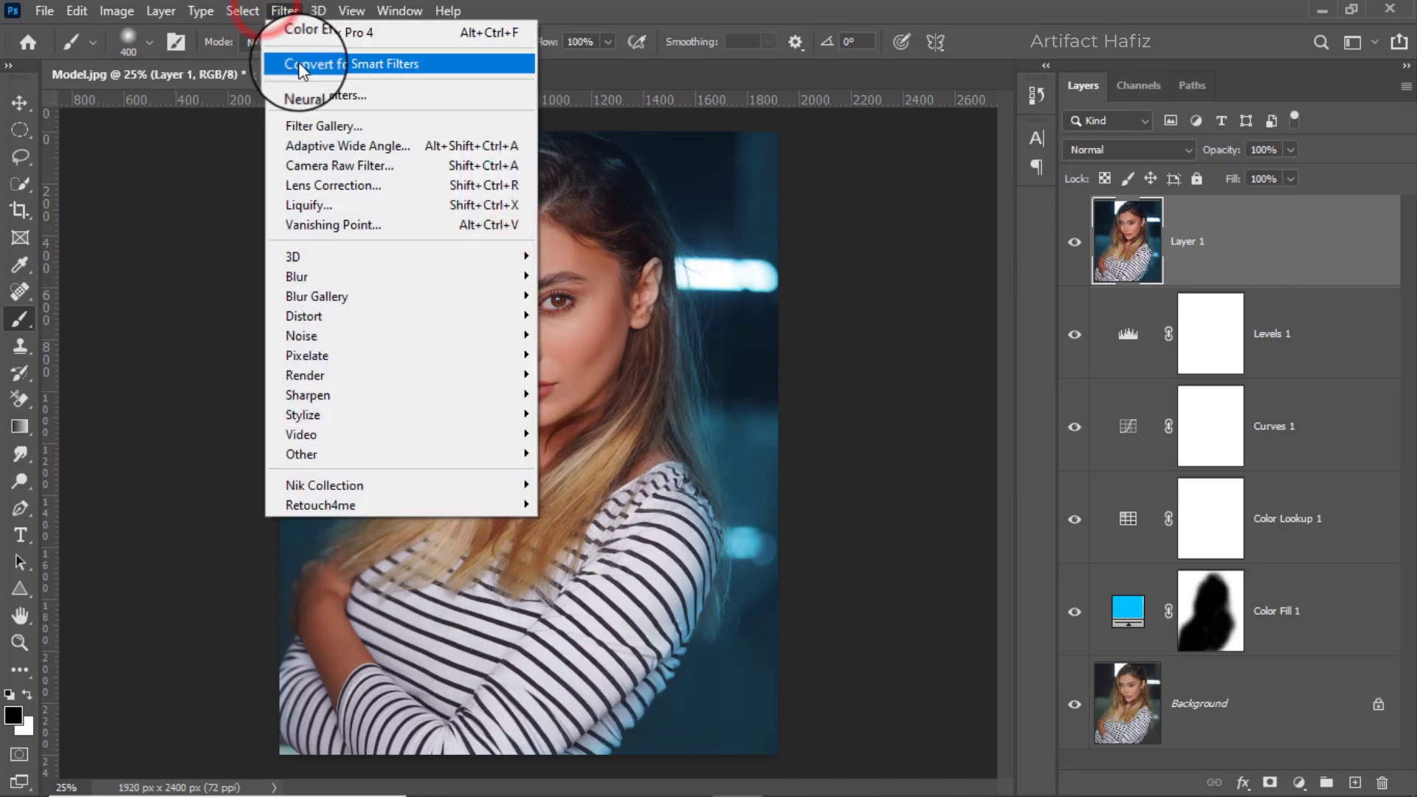
{"action": "left_click", "coordinate": [337, 64]}
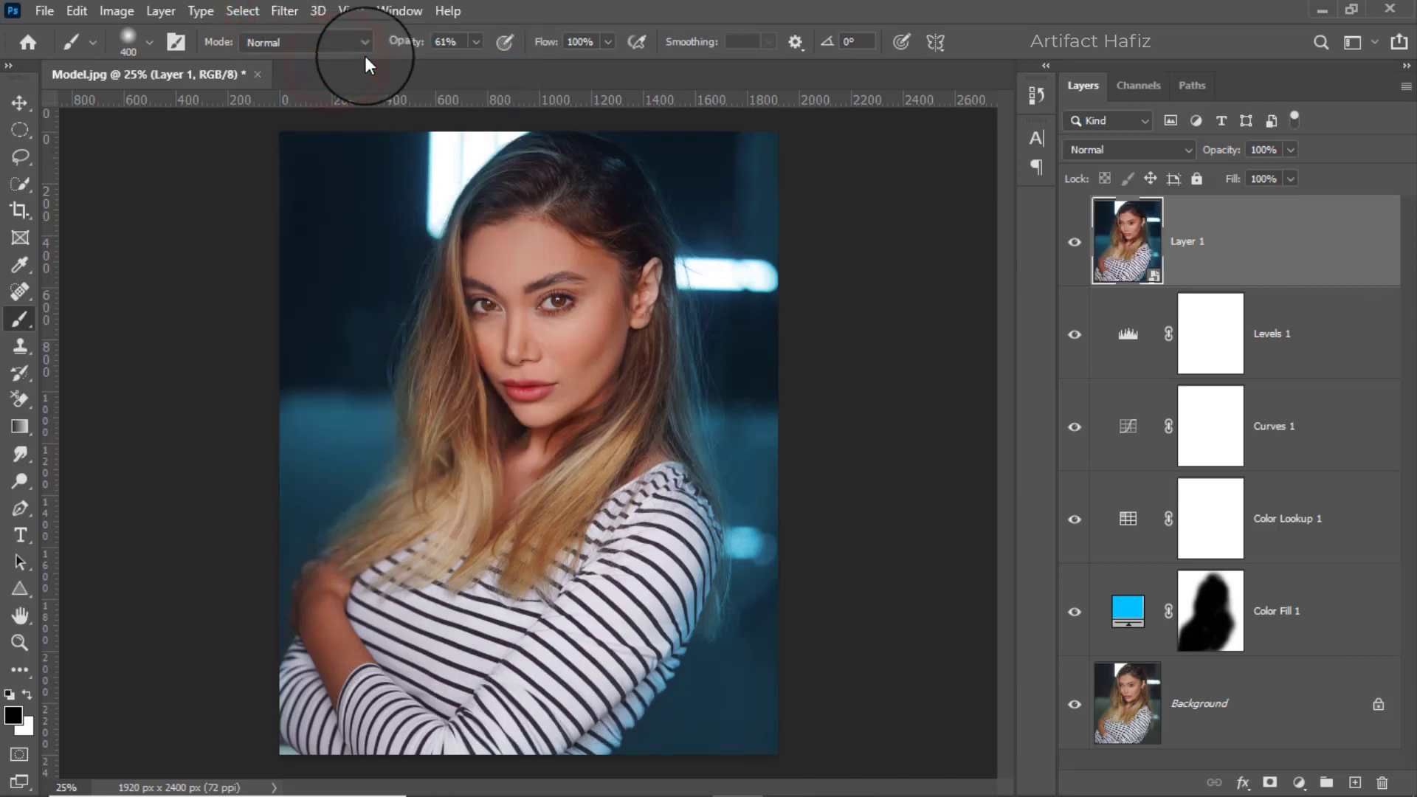
Apply the Camera Raw Filter to the merged smart layer, setting Highlights to -30 and Whites to +29.
{"action": "left_click", "coordinate": [280, 12]}
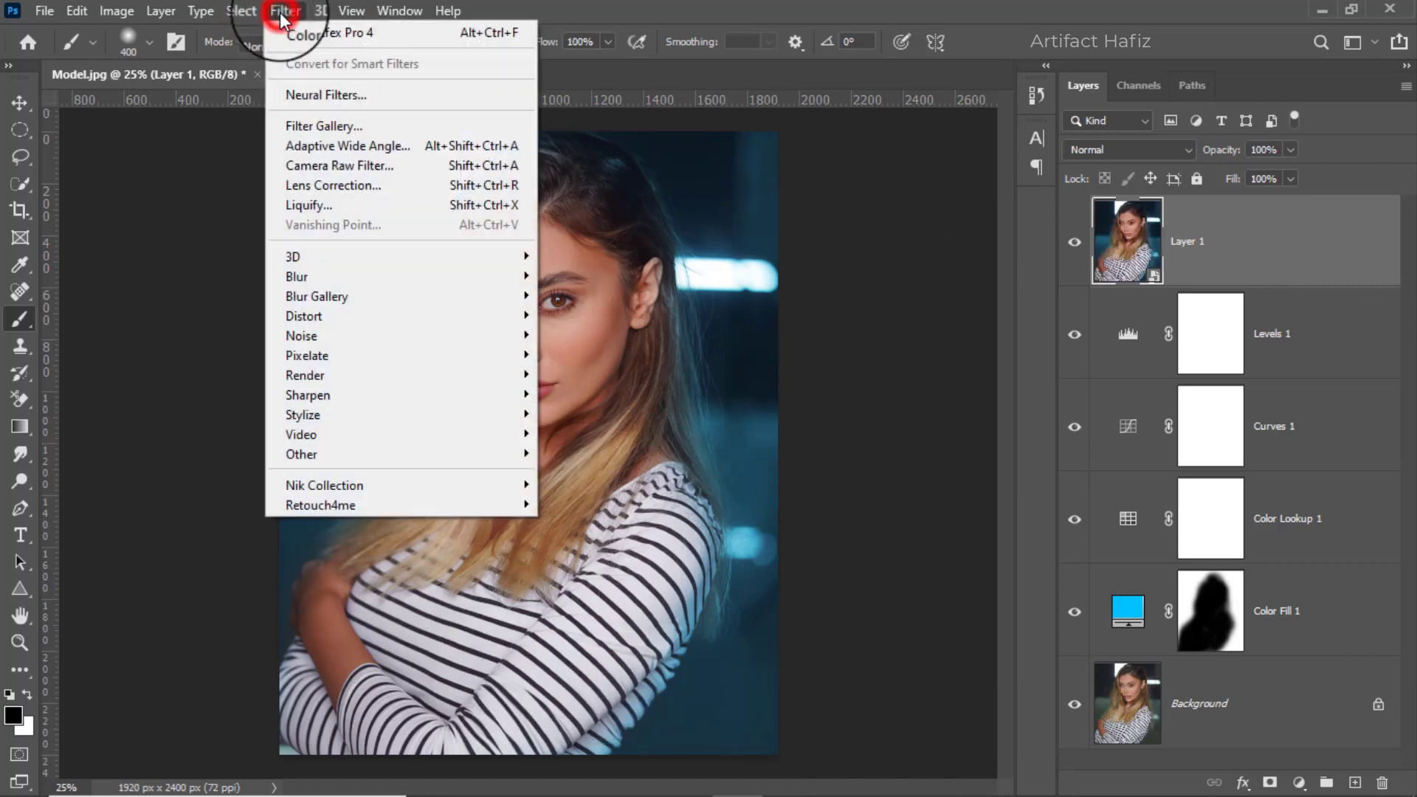
{"action": "left_click", "coordinate": [361, 167]}
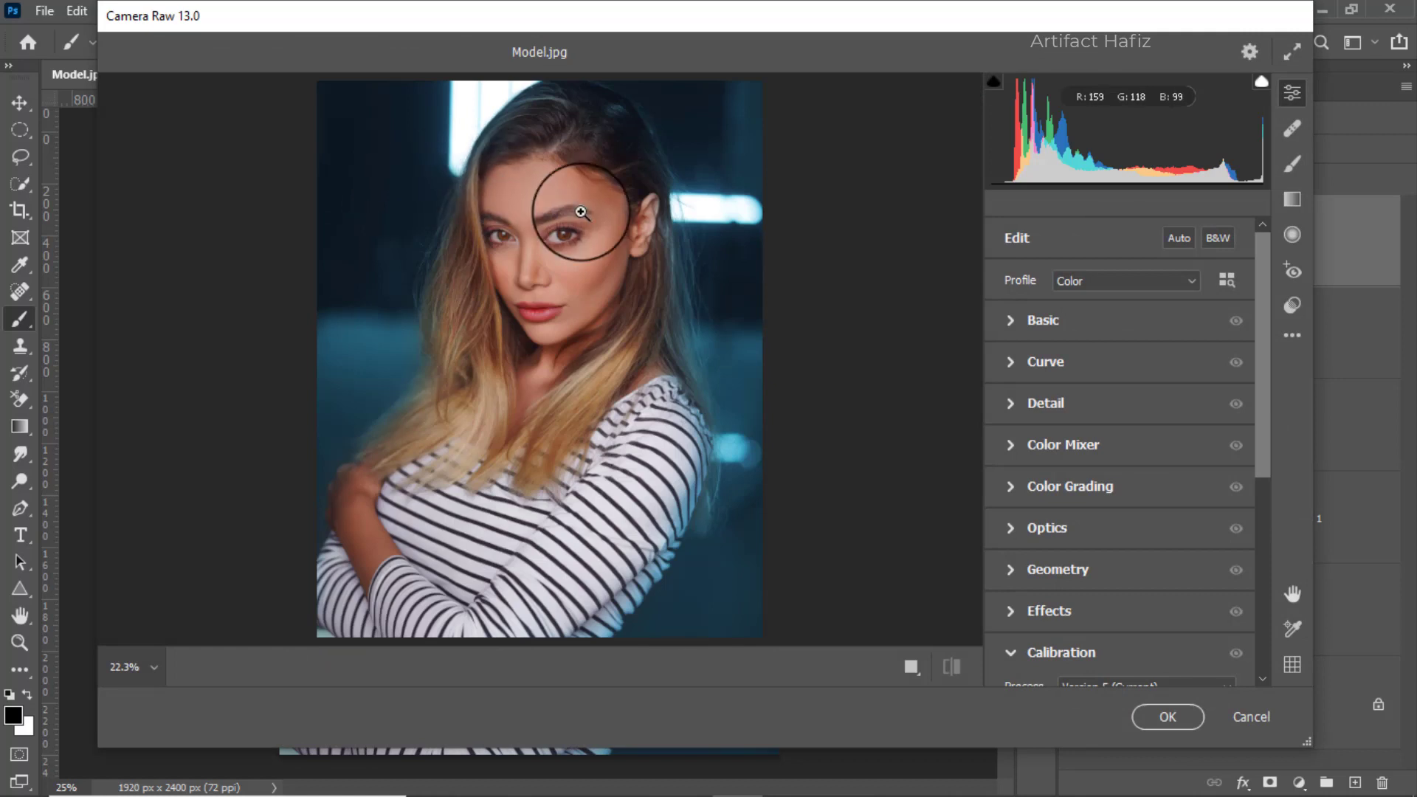
{"action": "left_click", "coordinate": [1017, 321]}
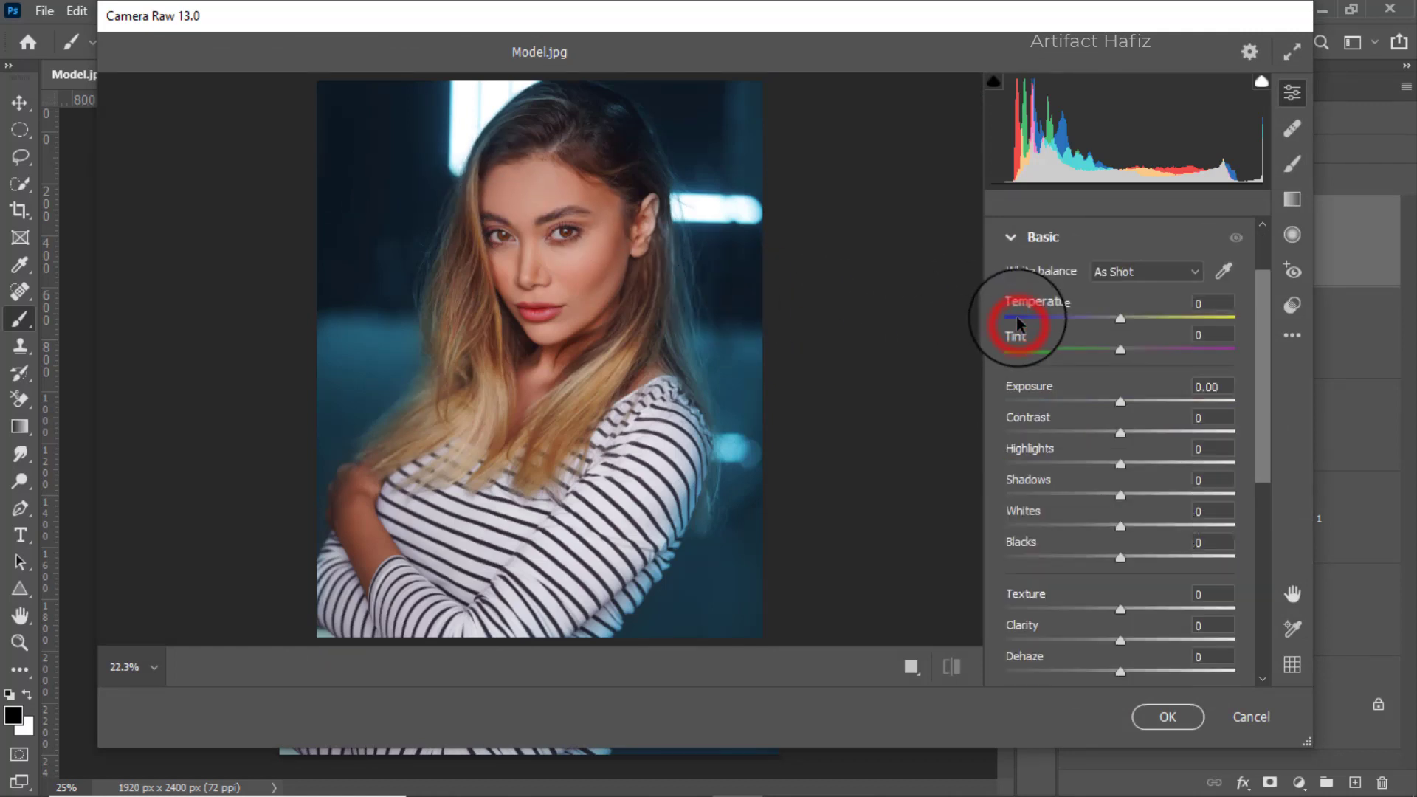
{"action": "scroll", "coordinate": [1085, 402], "scroll_direction": "down", "scroll_amount": 1}
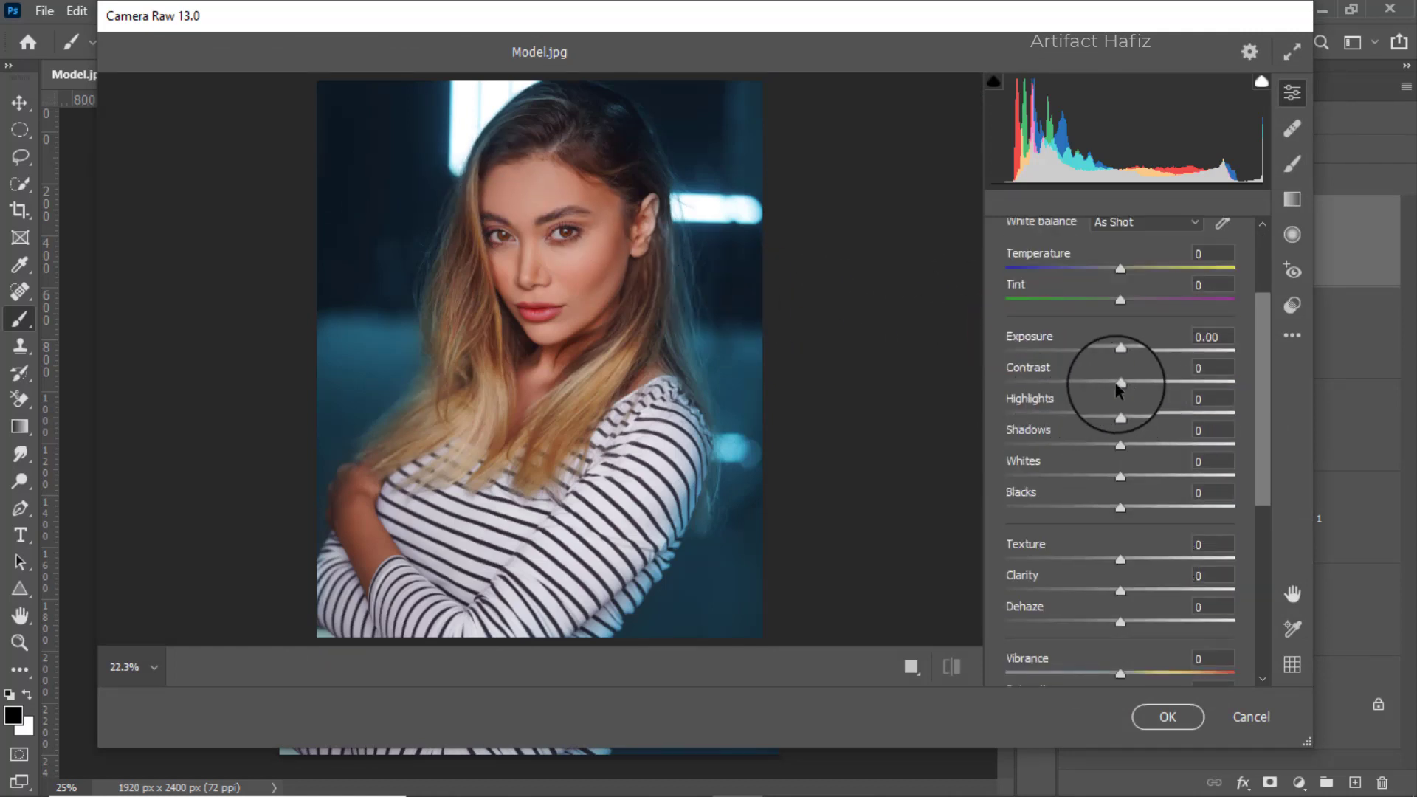
{"action": "left_click_drag", "start_coordinate": [1120, 413], "coordinate": [1085, 412]}
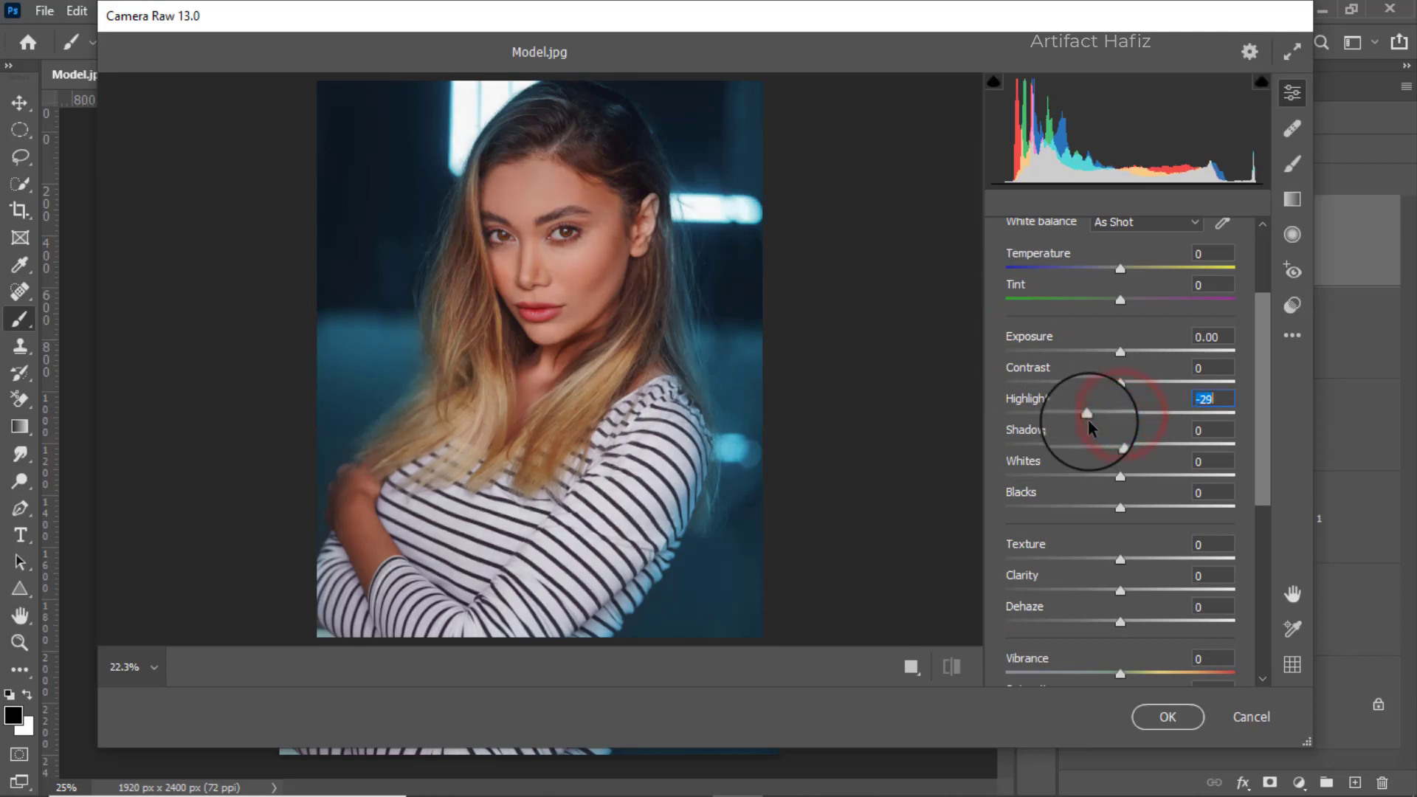
{"action": "left_click_drag", "start_coordinate": [1120, 476], "coordinate": [1152, 476]}
Cool the white balance by setting Temperature to -7 and Tint to -9.
{"action": "scroll", "coordinate": [1111, 406], "scroll_direction": "up", "scroll_amount": 3}
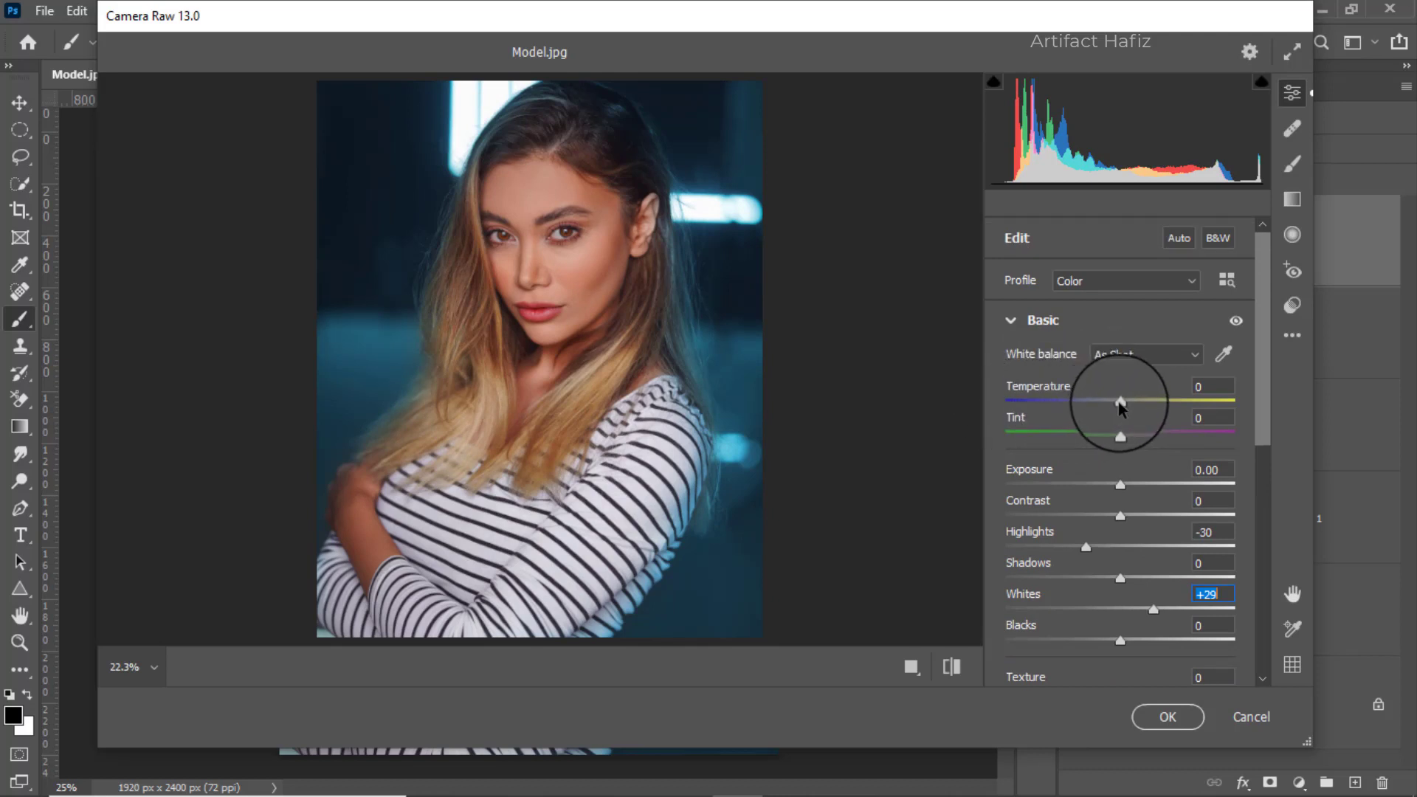
{"action": "left_click", "coordinate": [1119, 403]}
{"action": "left_click_drag", "start_coordinate": [1119, 403], "coordinate": [1112, 403]}
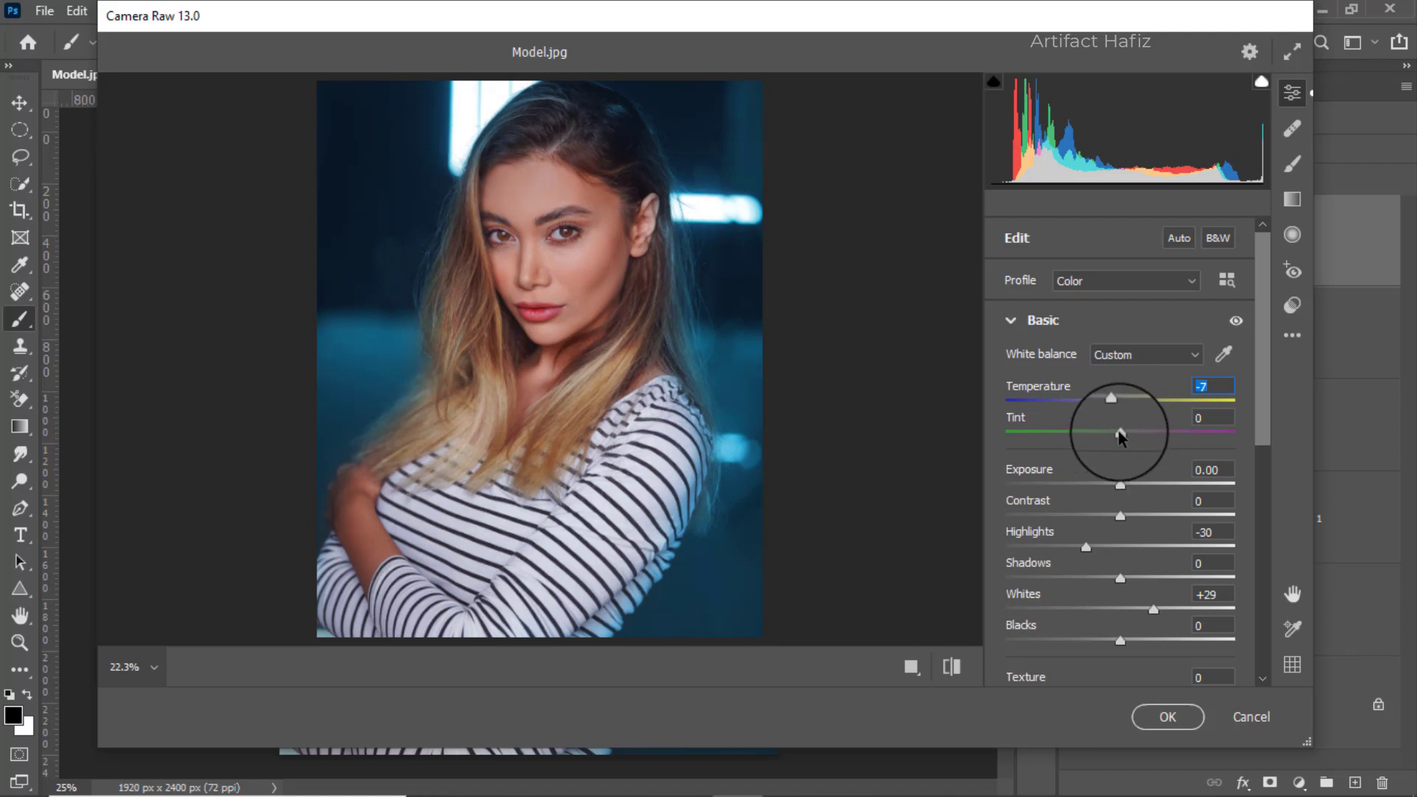
{"action": "mouse_move", "coordinate": [1120, 434]}
{"action": "left_mouse_down"}
{"action": "mouse_move", "coordinate": [1097, 437]}
{"action": "mouse_move", "coordinate": [1110, 441]}
{"action": "left_mouse_up"}
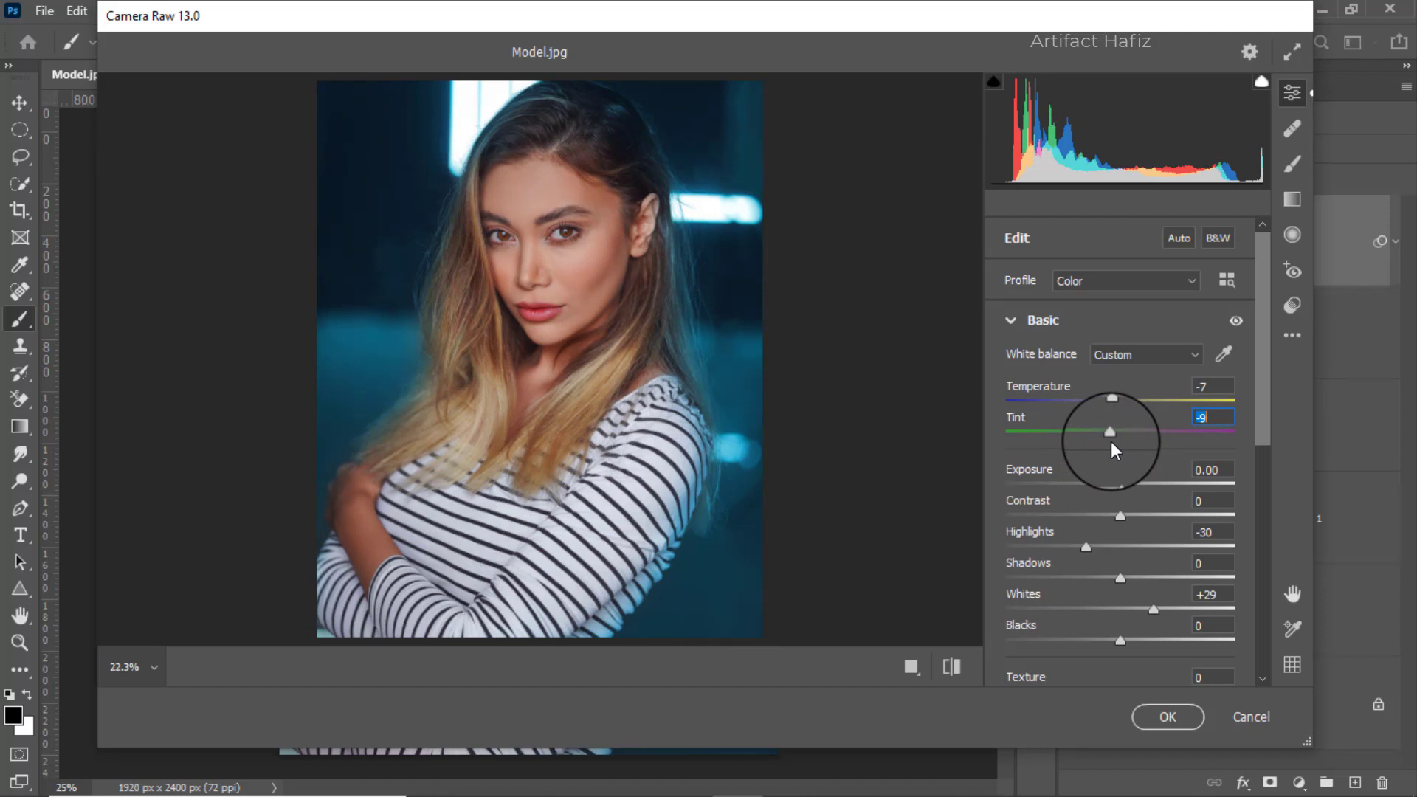
Adjust the portrait's basic tones with Shadows at +34, Blacks at -4 and Contrast at +1.
{"action": "scroll", "coordinate": [1111, 442], "scroll_direction": "down", "scroll_amount": 1}
{"action": "scroll", "coordinate": [1110, 440], "scroll_direction": "down", "scroll_amount": 1}
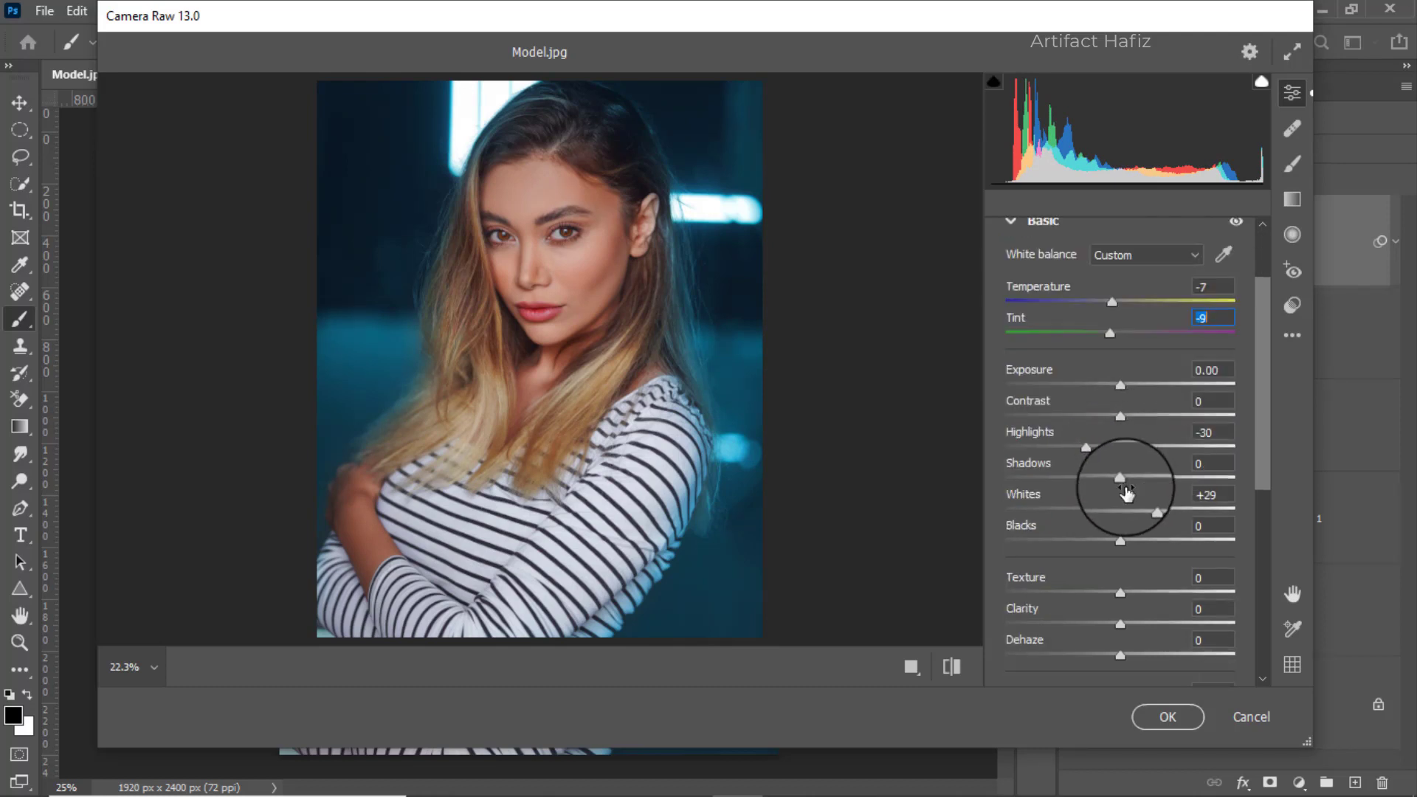
{"action": "left_click_drag", "start_coordinate": [1120, 481], "coordinate": [1160, 494]}
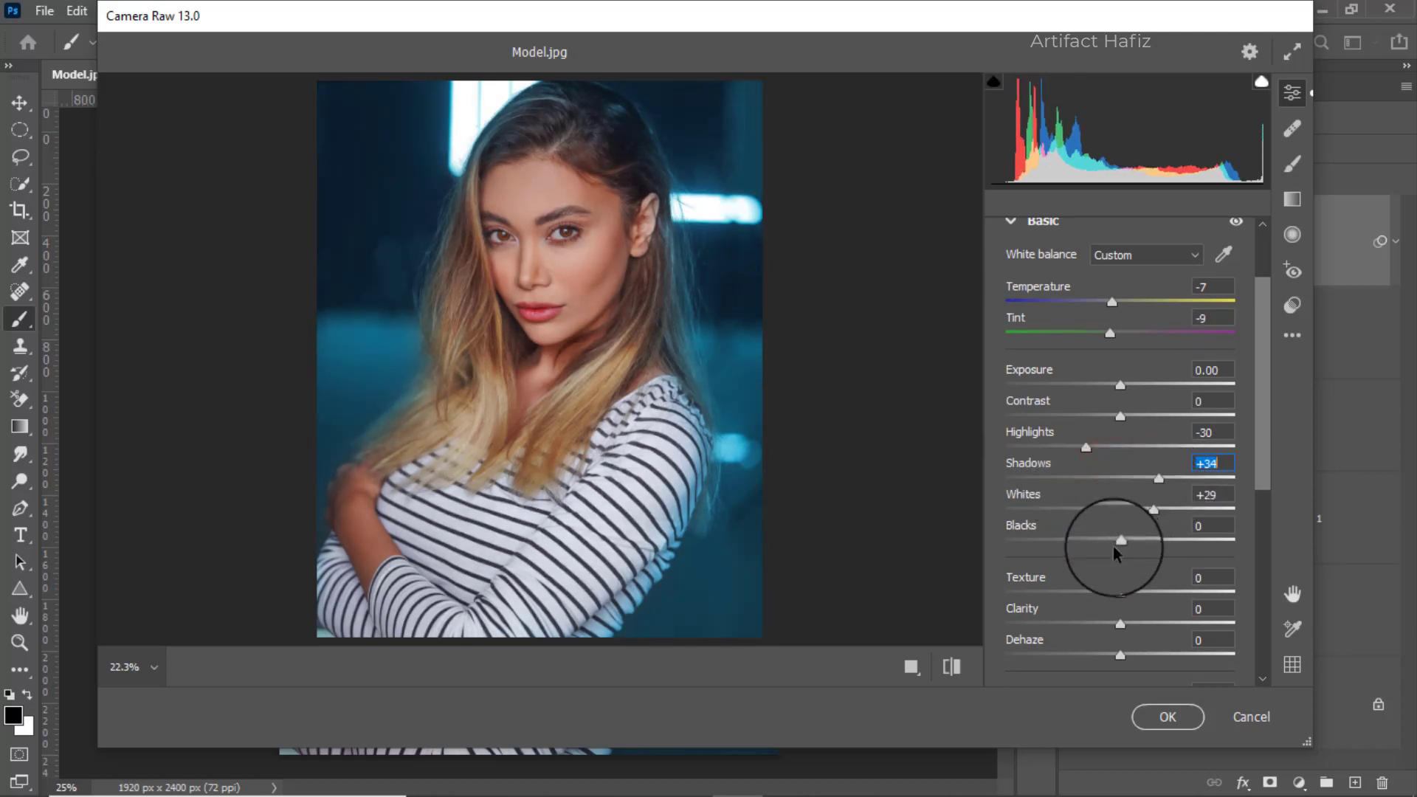
{"action": "left_click_drag", "start_coordinate": [1121, 541], "coordinate": [1116, 547]}
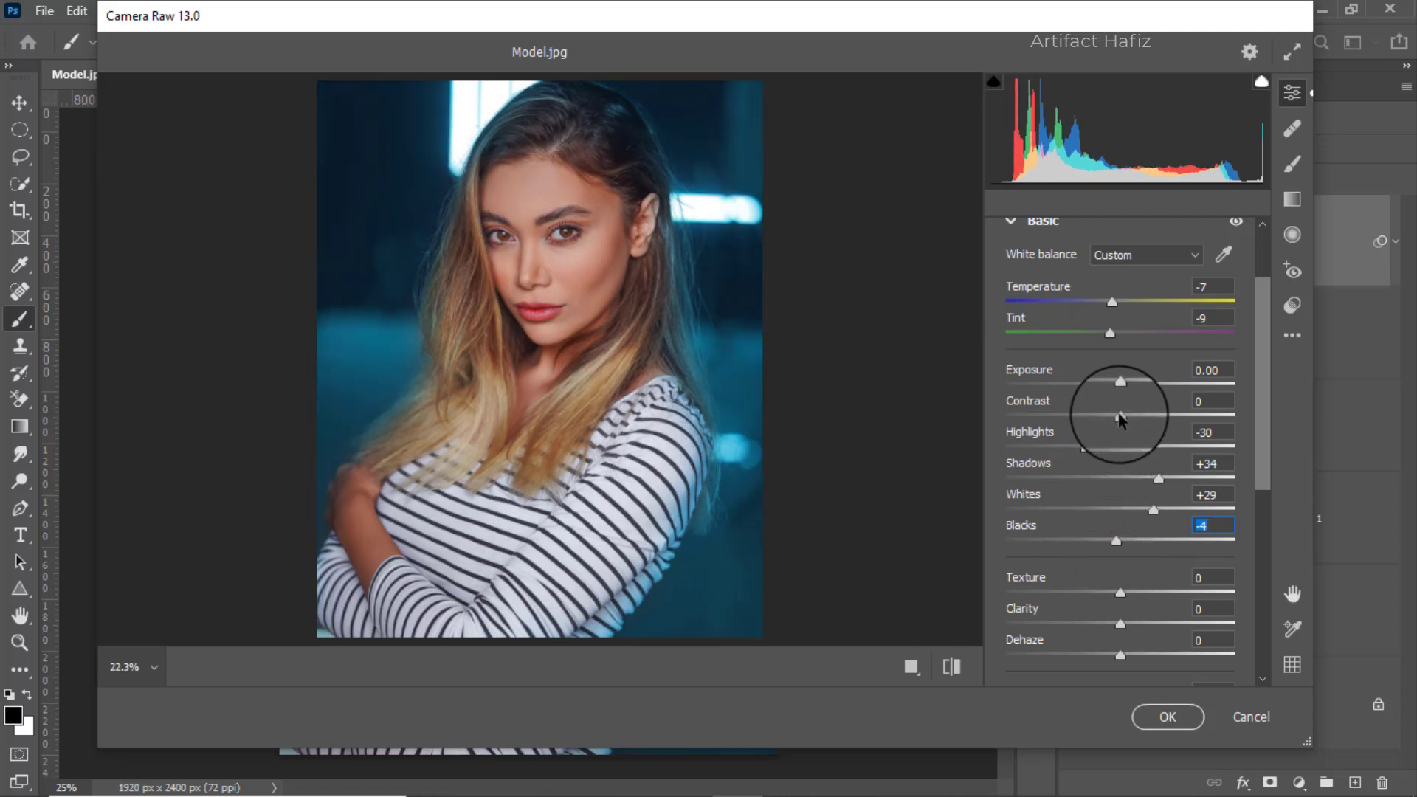
{"action": "mouse_move", "coordinate": [1120, 418]}
{"action": "left_mouse_down"}
{"action": "mouse_move", "coordinate": [1135, 421]}
{"action": "mouse_move", "coordinate": [1123, 425]}
{"action": "left_mouse_up"}
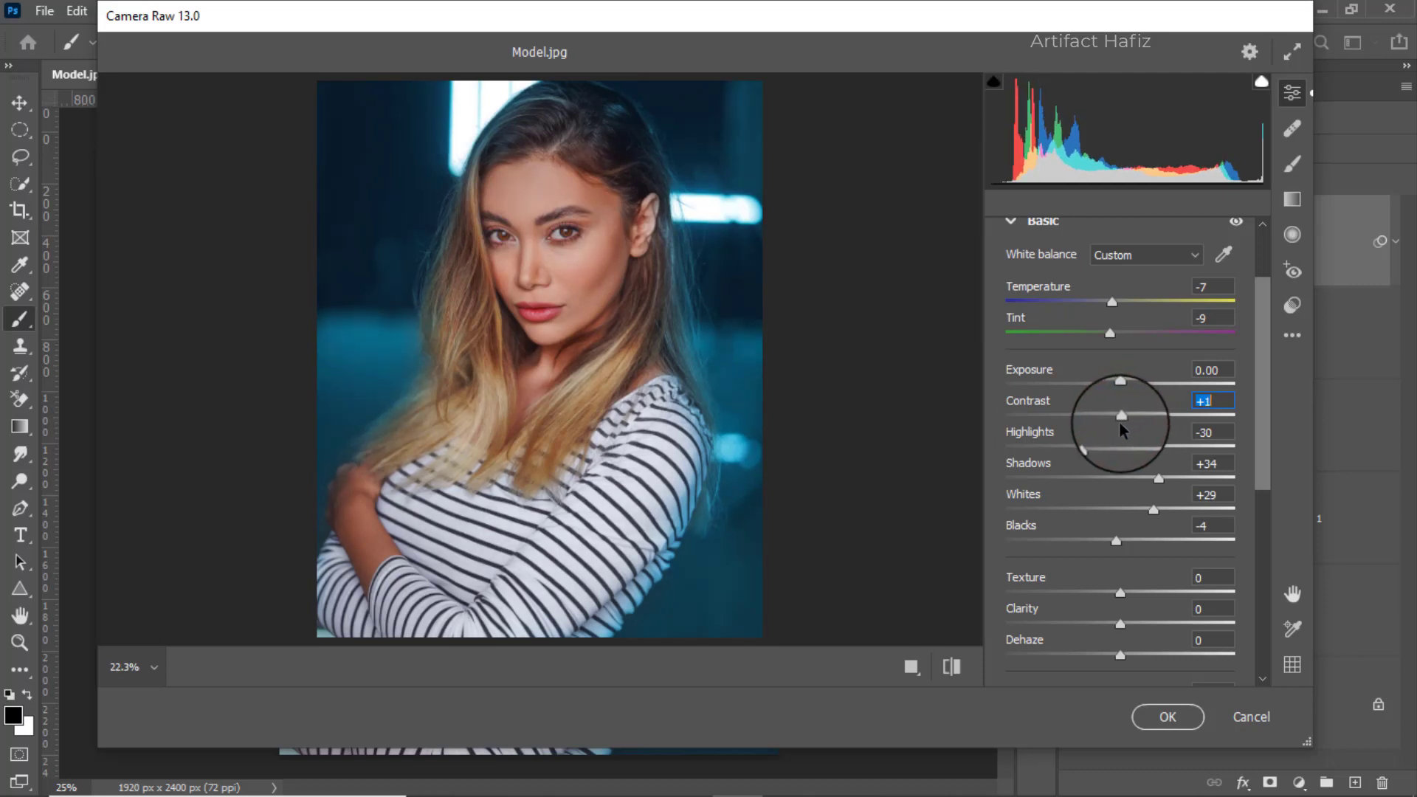
Set Texture to -2, Clarity to +2, Dehaze to -4 and Vibrance to +5.
{"action": "scroll", "coordinate": [1122, 436], "scroll_direction": "down", "scroll_amount": 4}
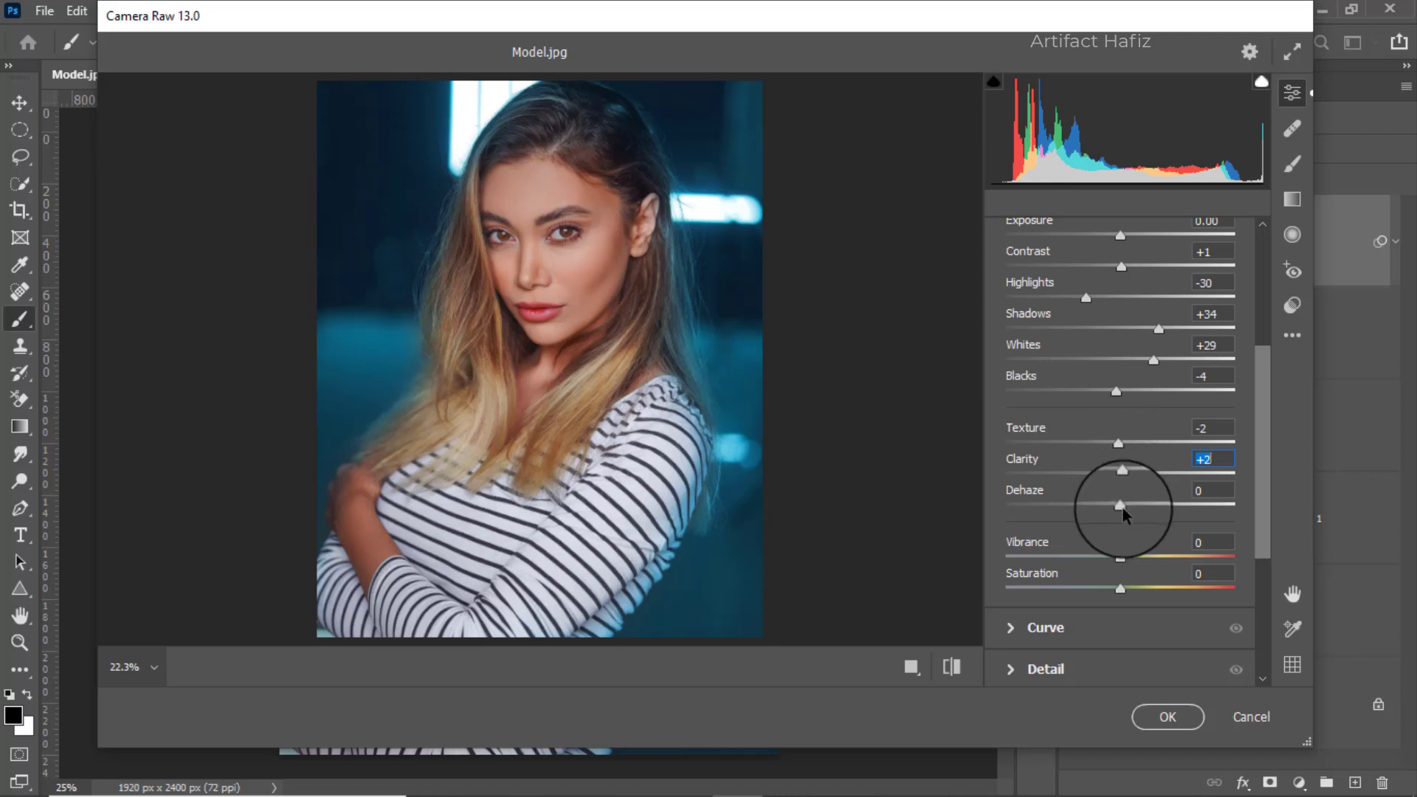
{"action": "left_click_drag", "start_coordinate": [1119, 505], "coordinate": [1117, 508]}
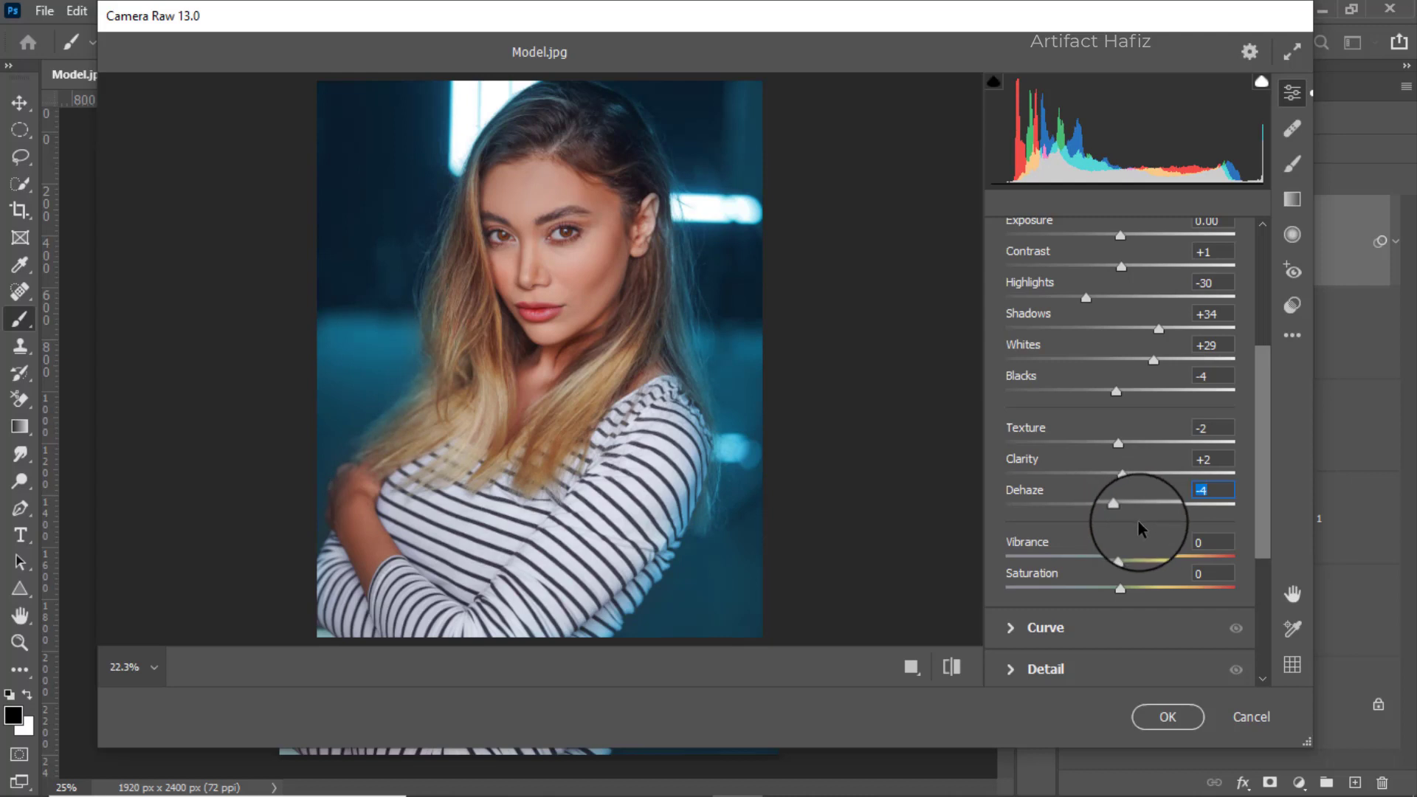
{"action": "scroll", "coordinate": [1140, 529], "scroll_direction": "down", "scroll_amount": 1}
{"action": "left_click_drag", "start_coordinate": [1120, 506], "coordinate": [1125, 515]}
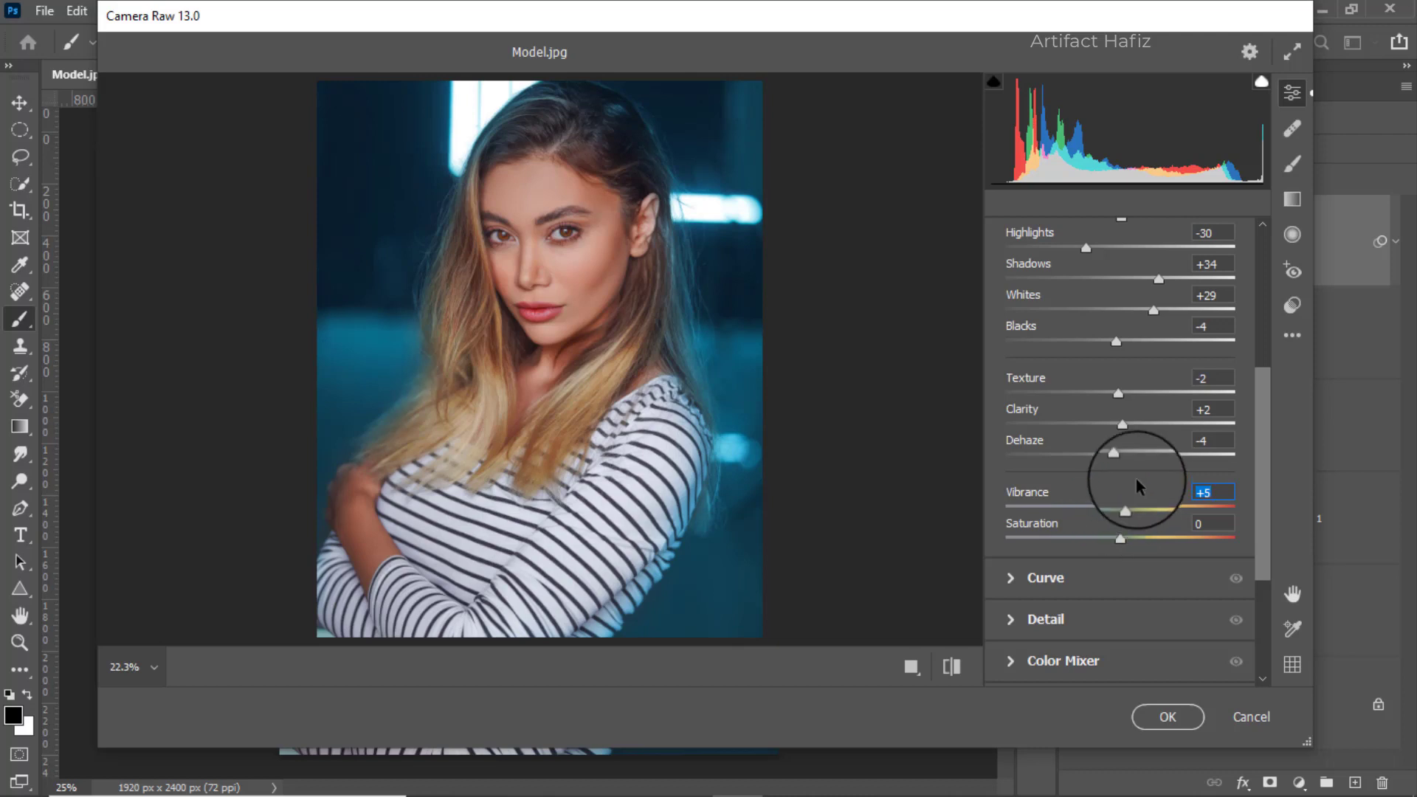
Shape the blue channel point curve with the black point at output 10, white point at input 235 and a midpoint mapping 127 to 136.
{"action": "scroll", "coordinate": [1136, 478], "scroll_direction": "down", "scroll_amount": 2}
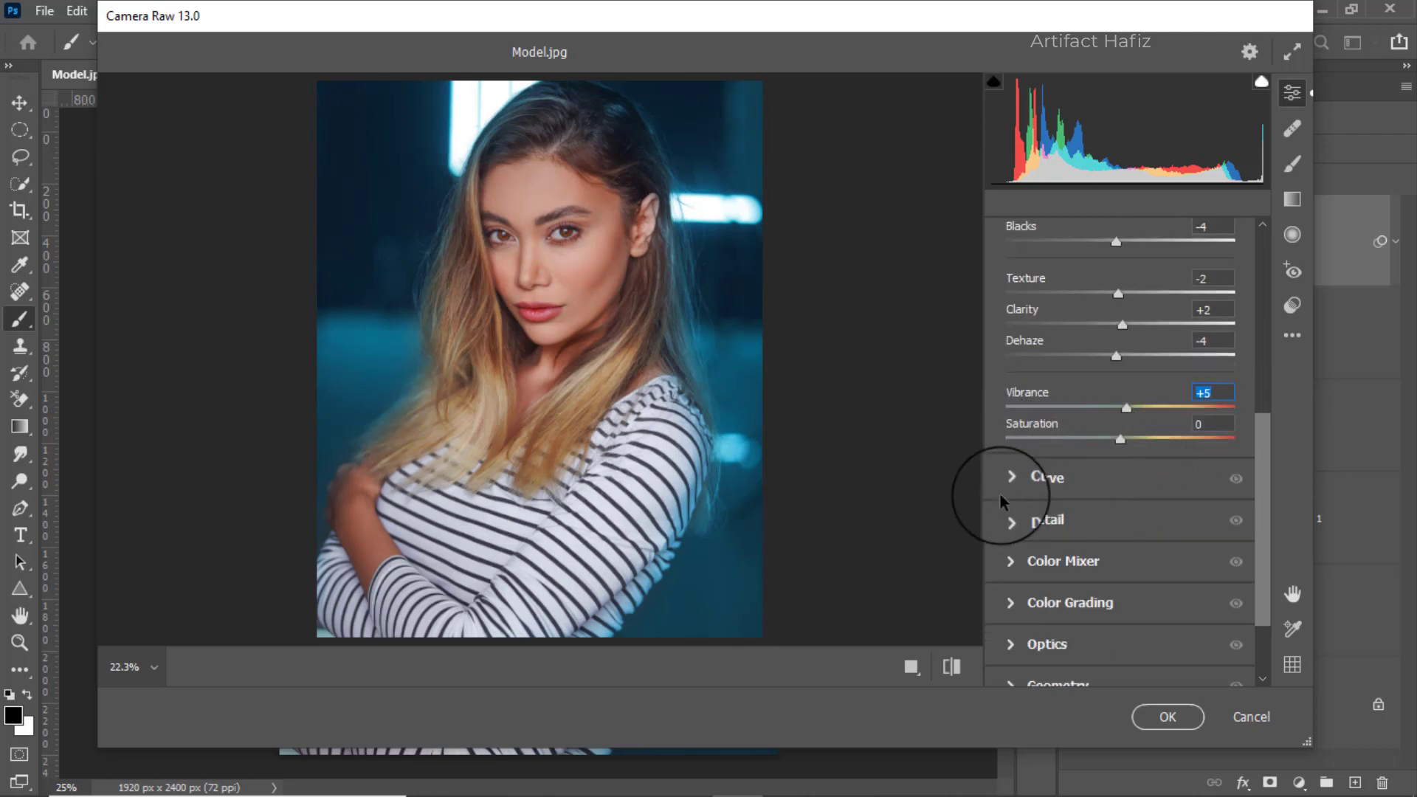
{"action": "left_click", "coordinate": [1035, 480]}
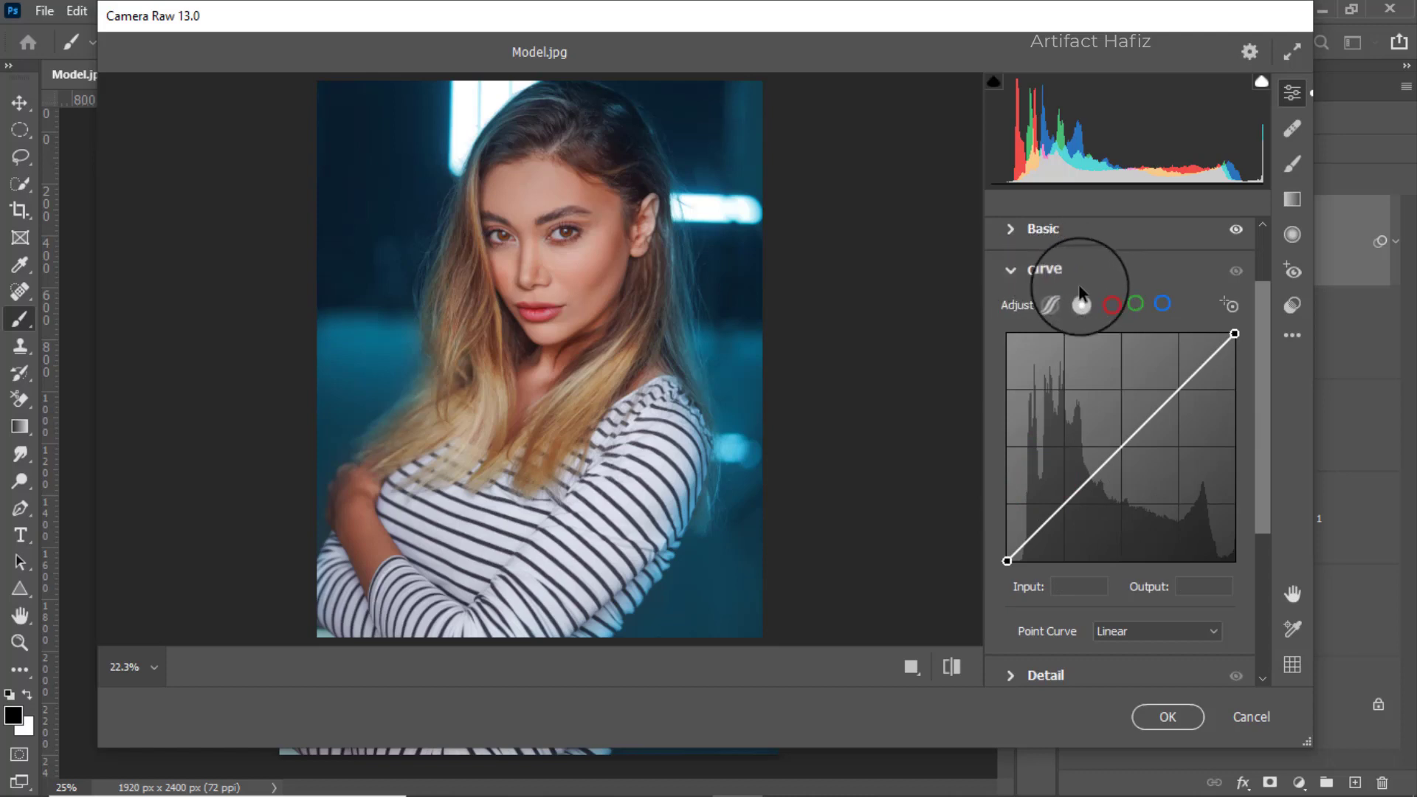
{"action": "left_click", "coordinate": [1163, 303]}
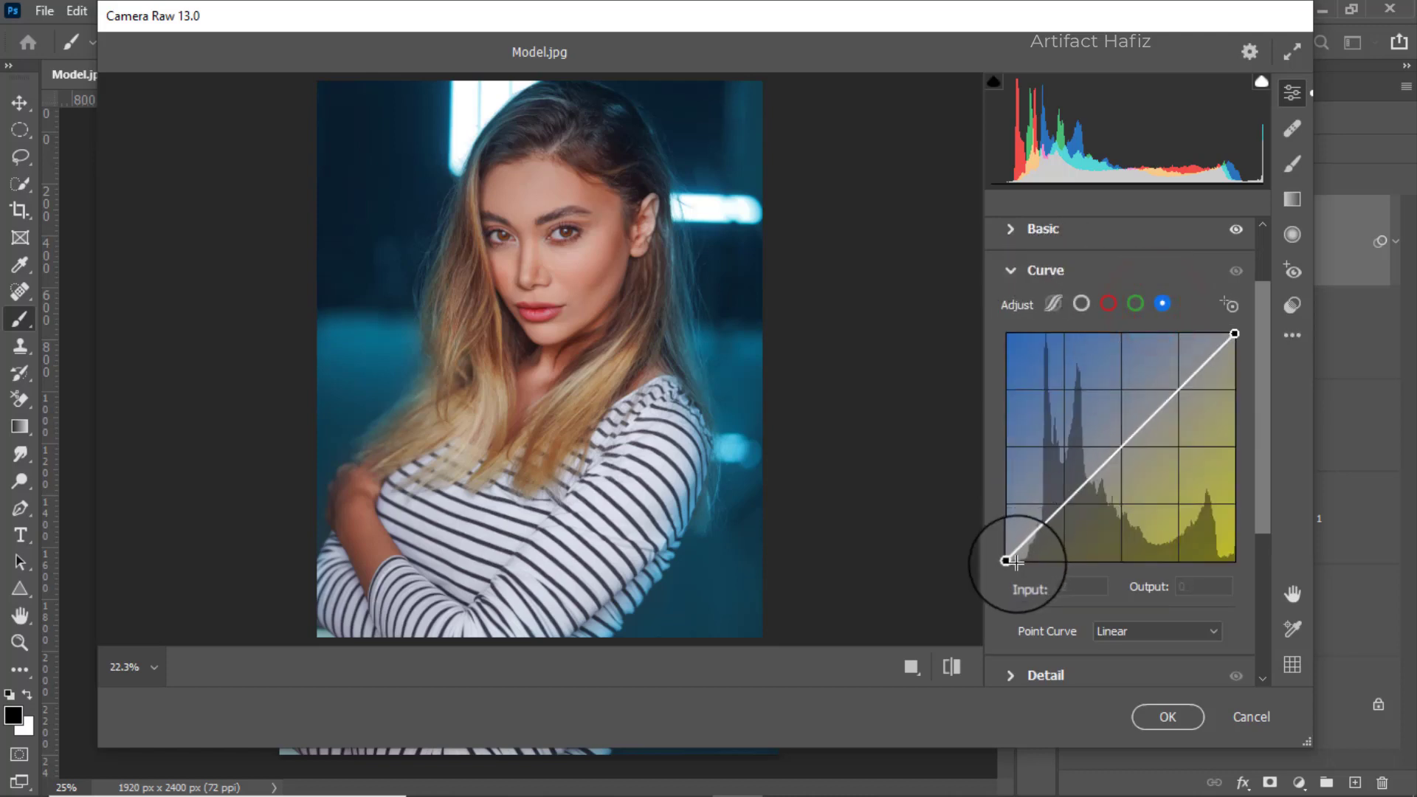
{"action": "left_click_drag", "start_coordinate": [1008, 562], "coordinate": [1008, 552]}
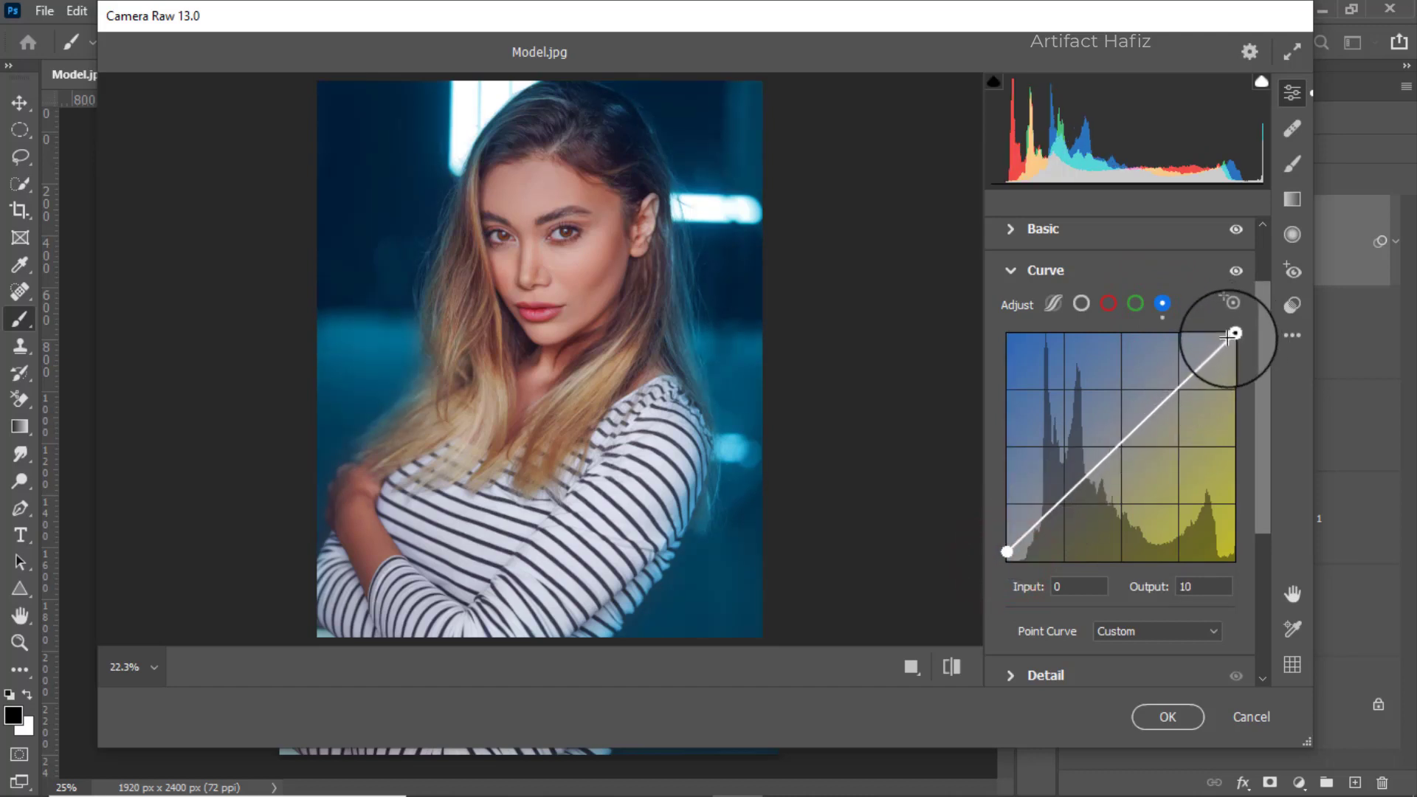
{"action": "left_click_drag", "start_coordinate": [1227, 337], "coordinate": [1218, 333]}
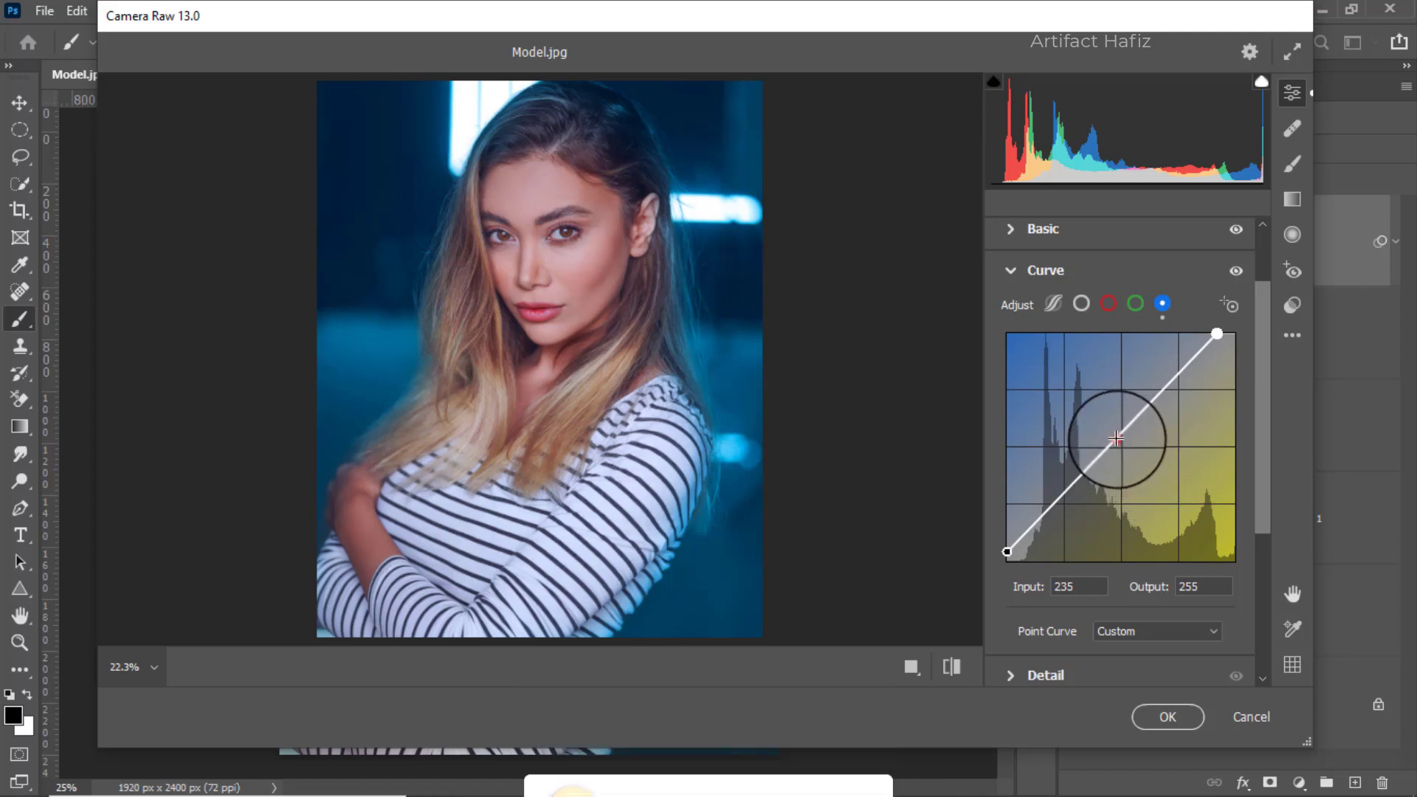
{"action": "left_click_drag", "start_coordinate": [1117, 442], "coordinate": [1121, 440]}
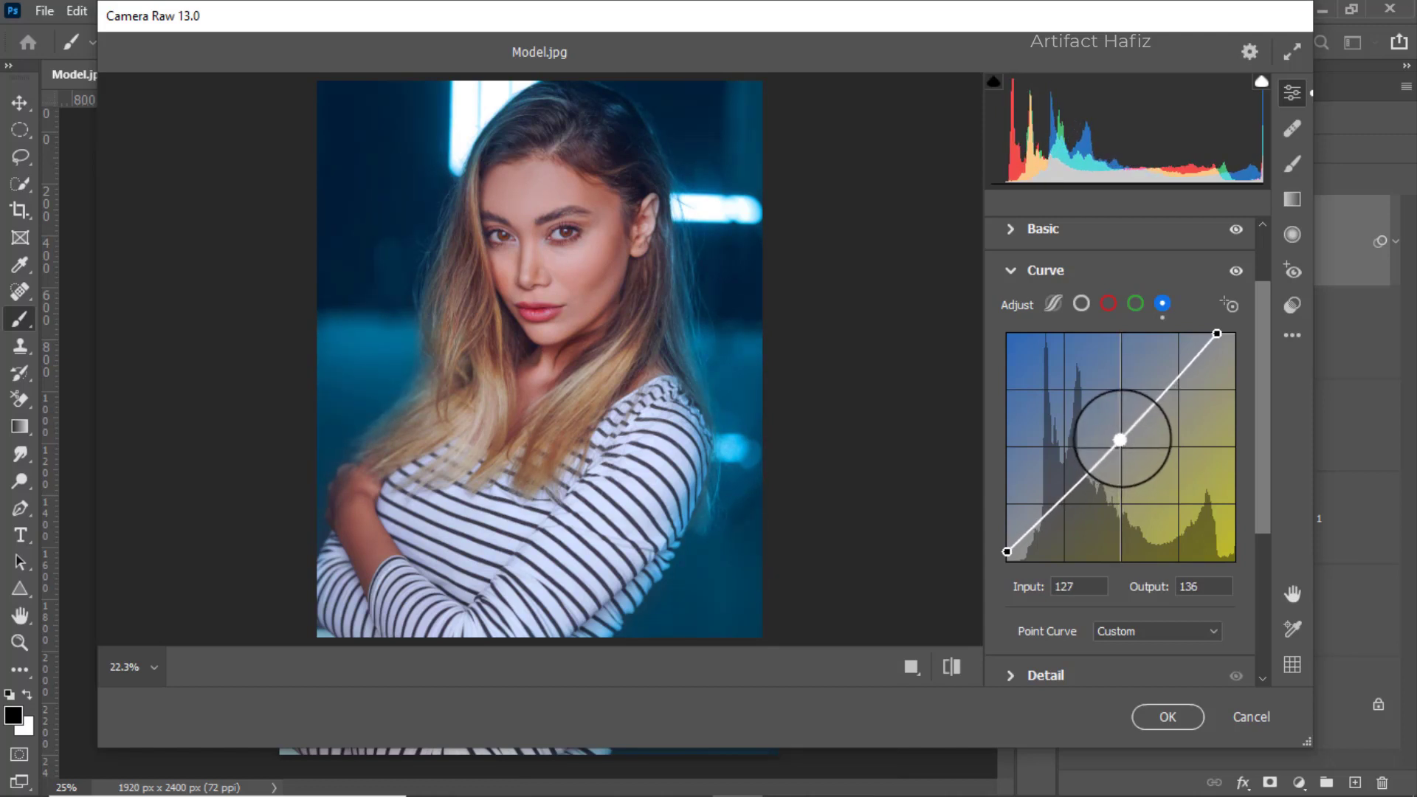
Set the detail adjustments to Sharpening 9, Noise Reduction 5 and Color Noise Reduction 10.
{"action": "scroll", "coordinate": [1094, 458], "scroll_direction": "down", "scroll_amount": 3}
{"action": "scroll", "coordinate": [1093, 458], "scroll_direction": "down", "scroll_amount": 2}
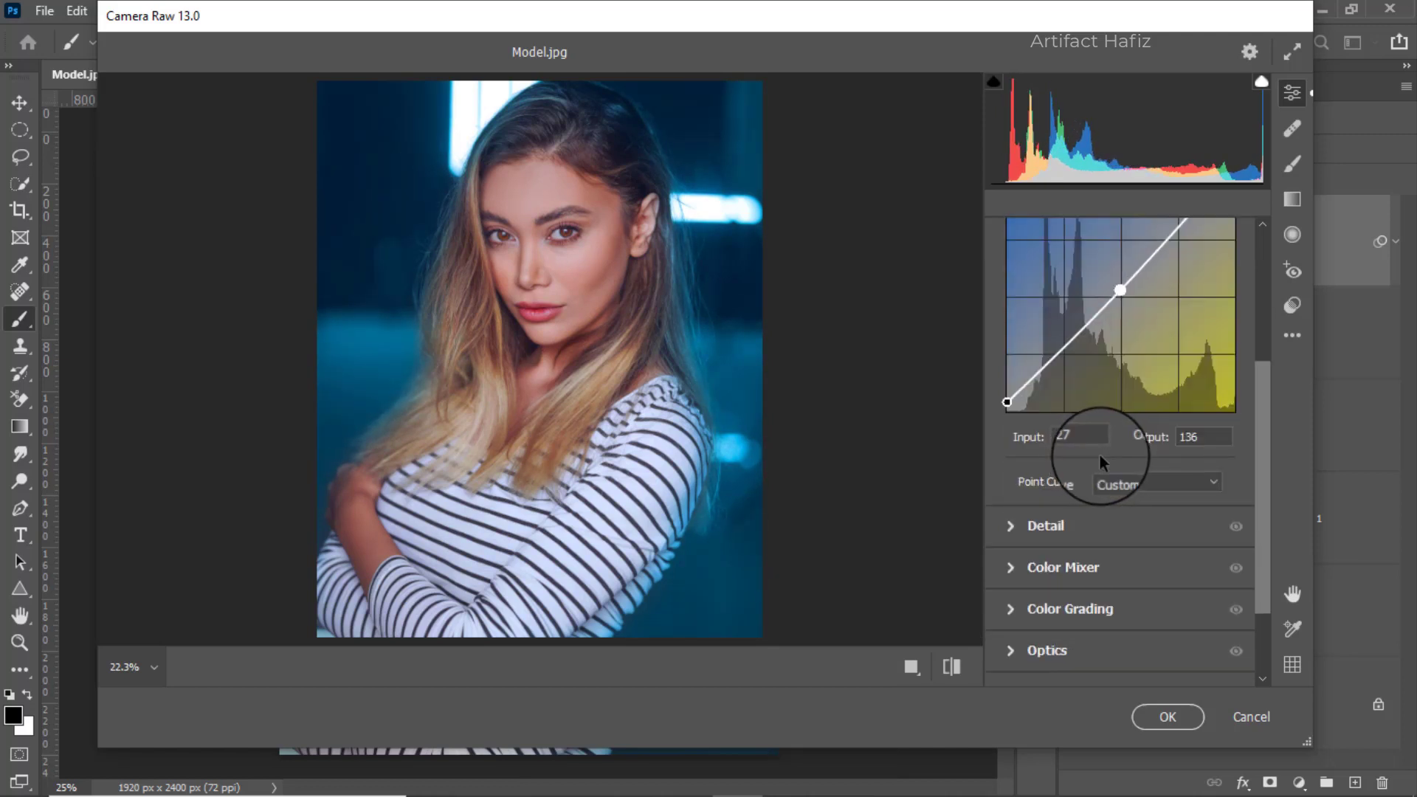
{"action": "left_click", "coordinate": [1047, 521]}
{"action": "left_click_drag", "start_coordinate": [1009, 459], "coordinate": [1024, 458]}
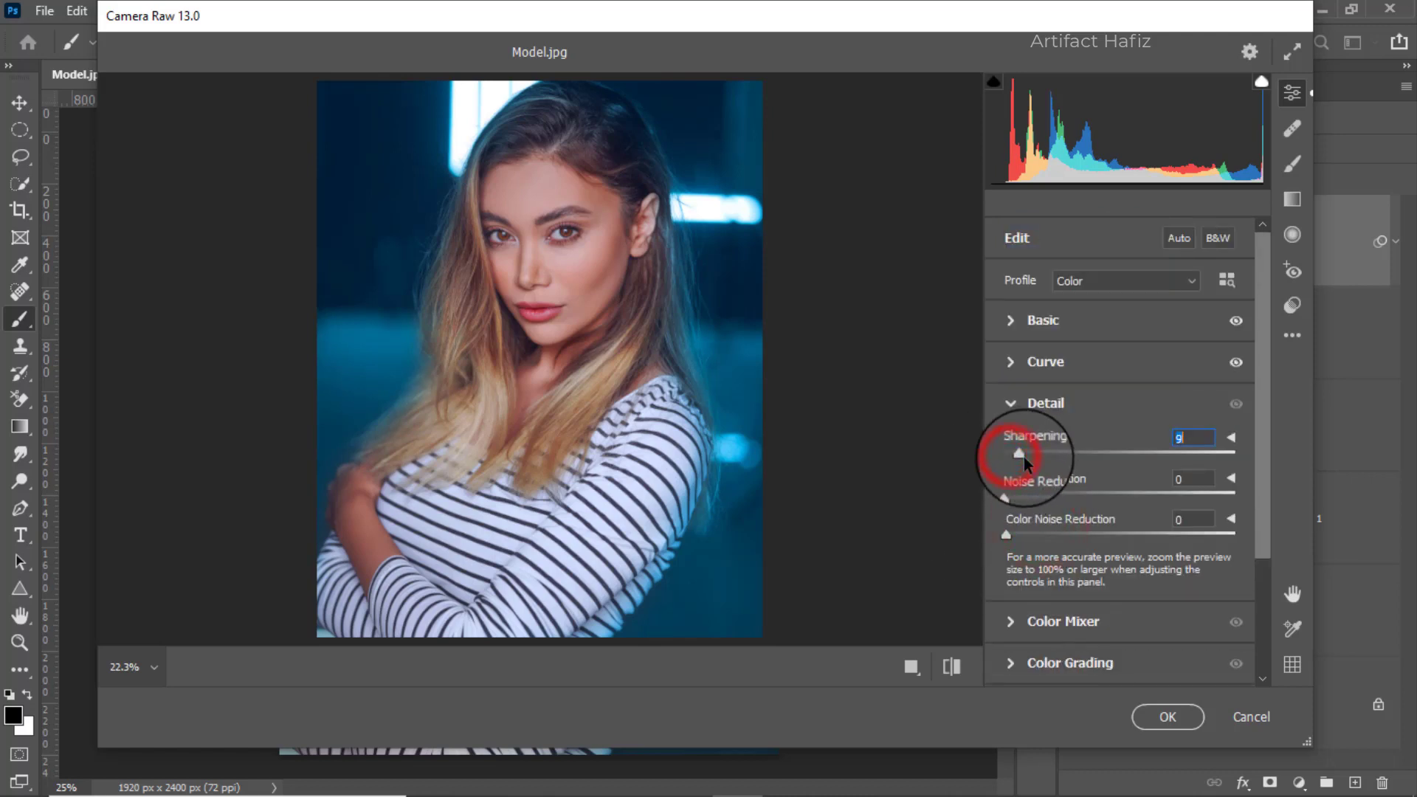
{"action": "left_click", "coordinate": [1010, 493]}
{"action": "left_click_drag", "start_coordinate": [1016, 496], "coordinate": [1021, 493]}
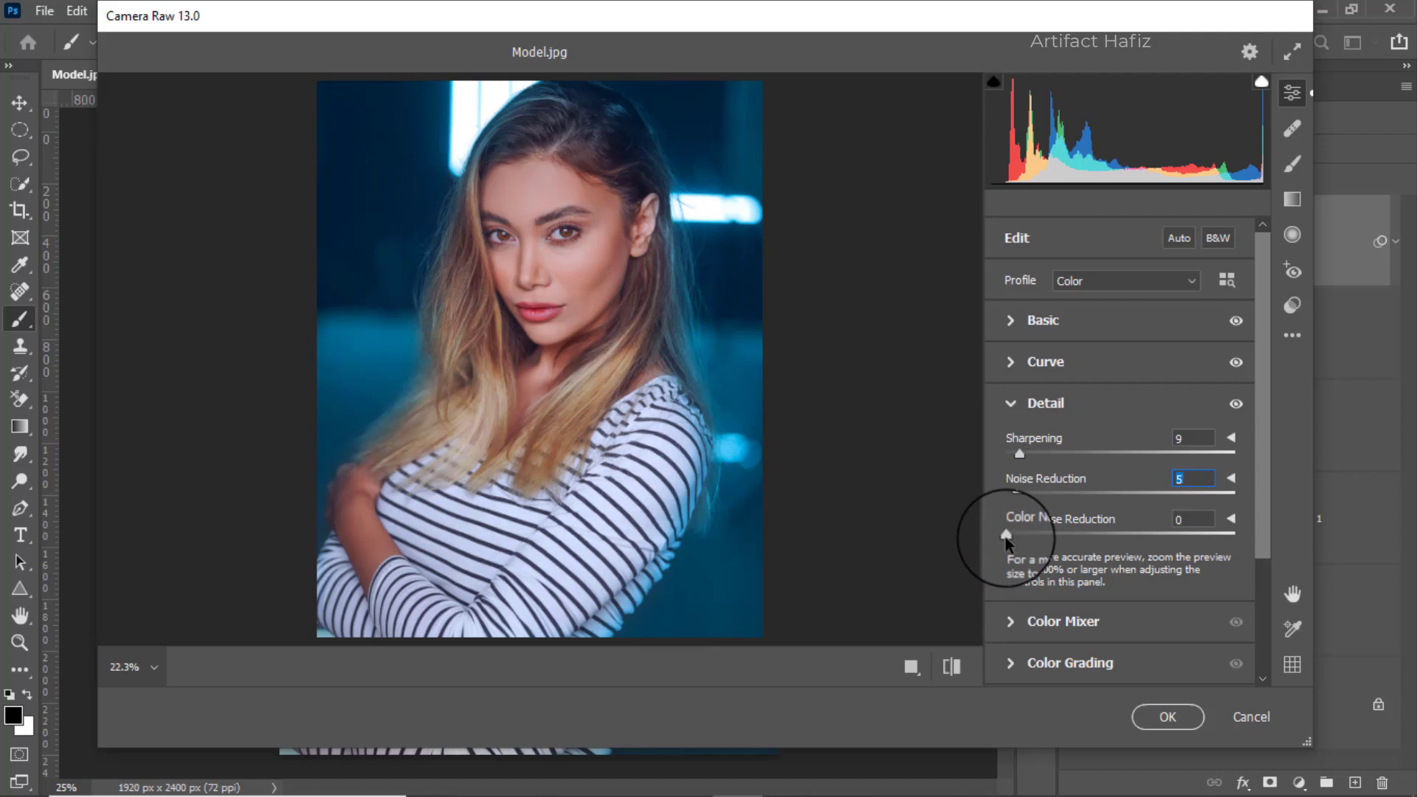
{"action": "left_click_drag", "start_coordinate": [1006, 535], "coordinate": [1026, 533]}
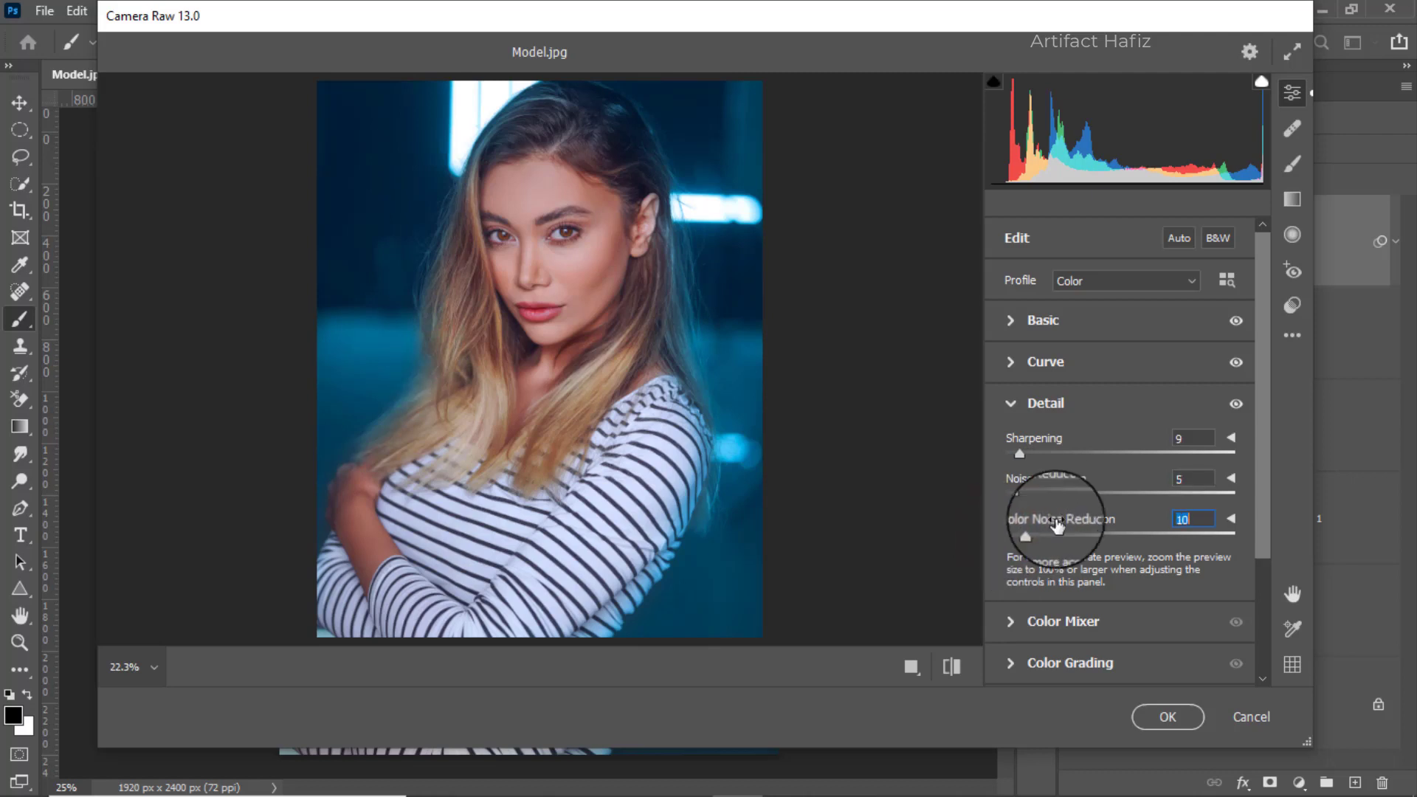
Set the Color Mixer saturation to Oranges -55, Yellows -10, Greens +10, Aquas +13 and Blues +9.
{"action": "scroll", "coordinate": [1058, 524], "scroll_direction": "down", "scroll_amount": 3}
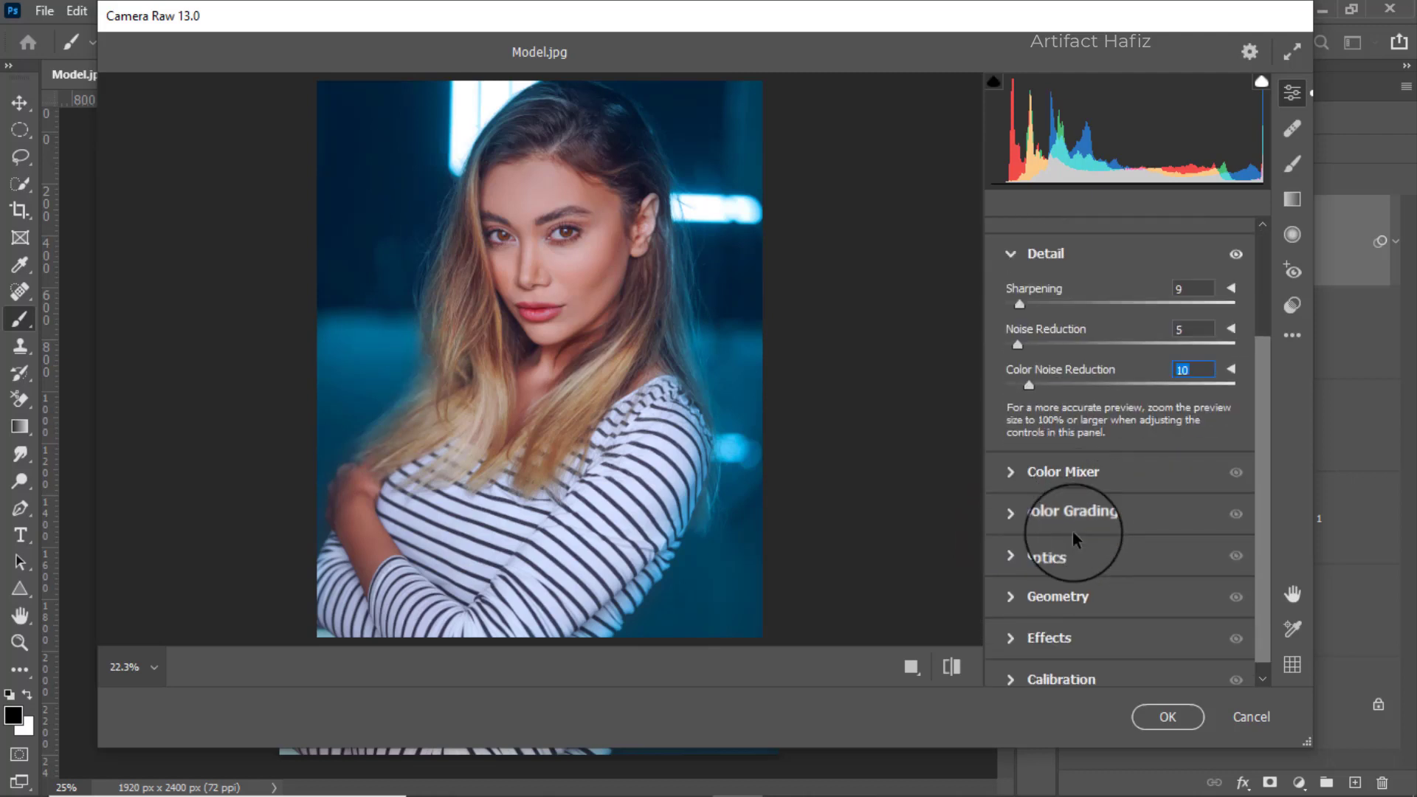
{"action": "left_click", "coordinate": [1061, 473]}
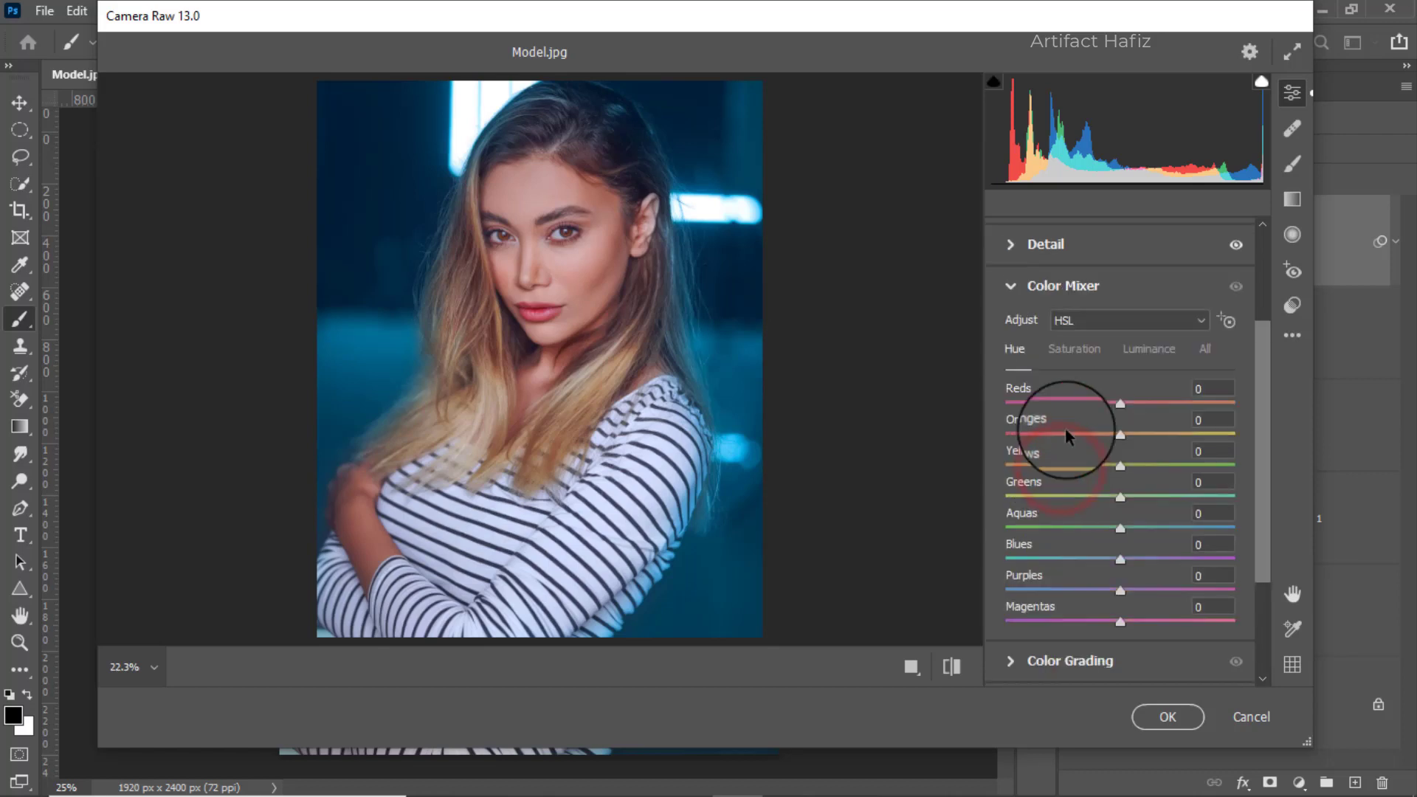
{"action": "left_click", "coordinate": [1074, 347]}
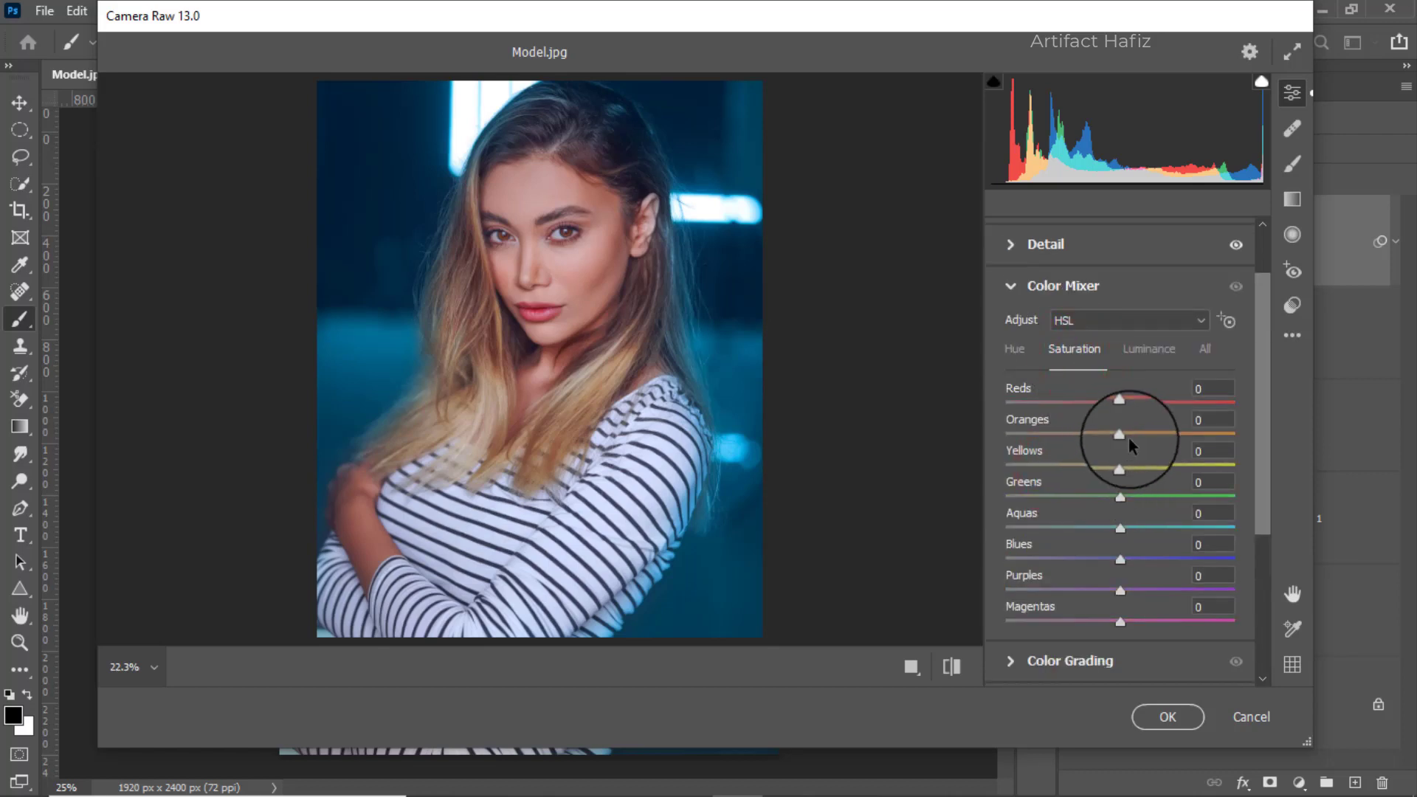
{"action": "left_click_drag", "start_coordinate": [1120, 434], "coordinate": [1055, 440]}
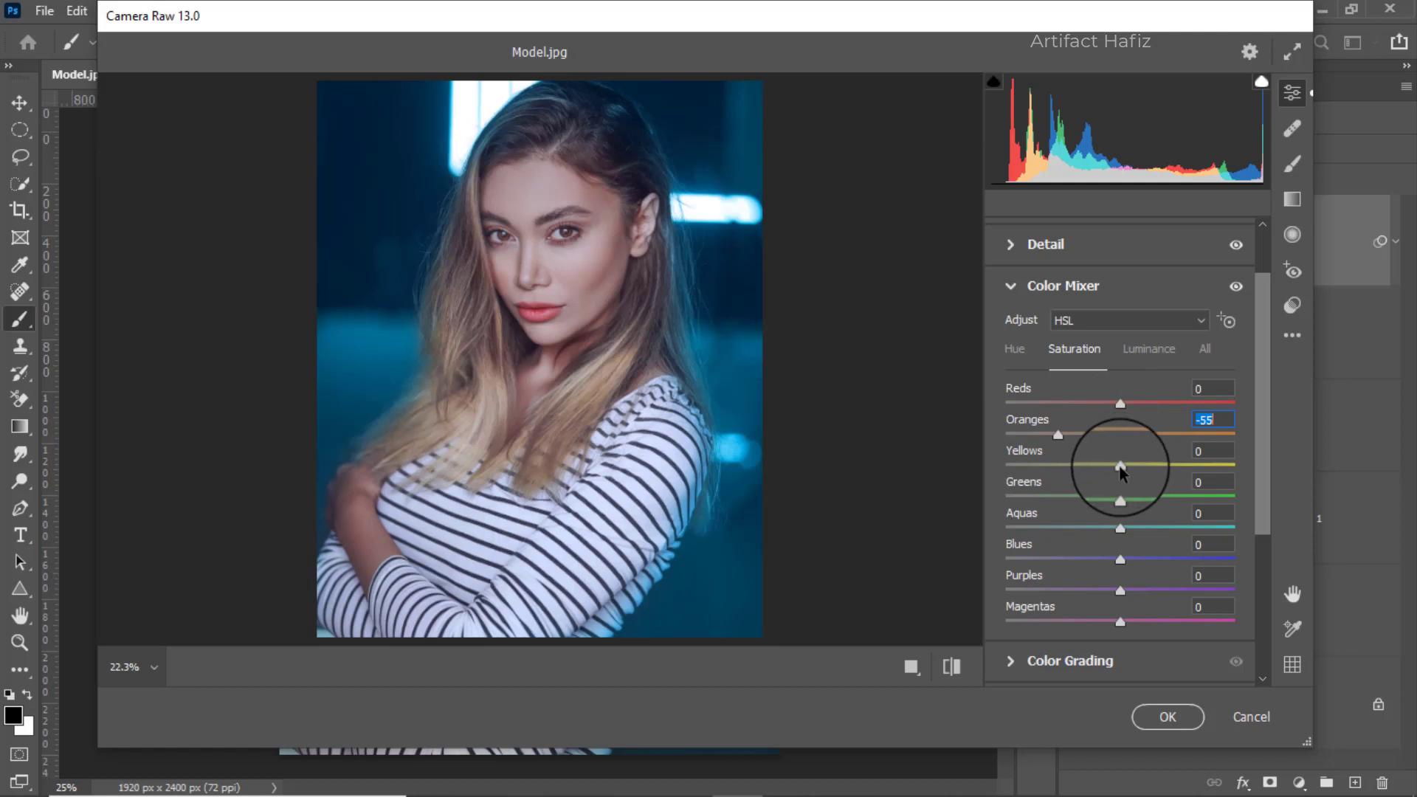
{"action": "left_click_drag", "start_coordinate": [1118, 465], "coordinate": [1130, 562]}
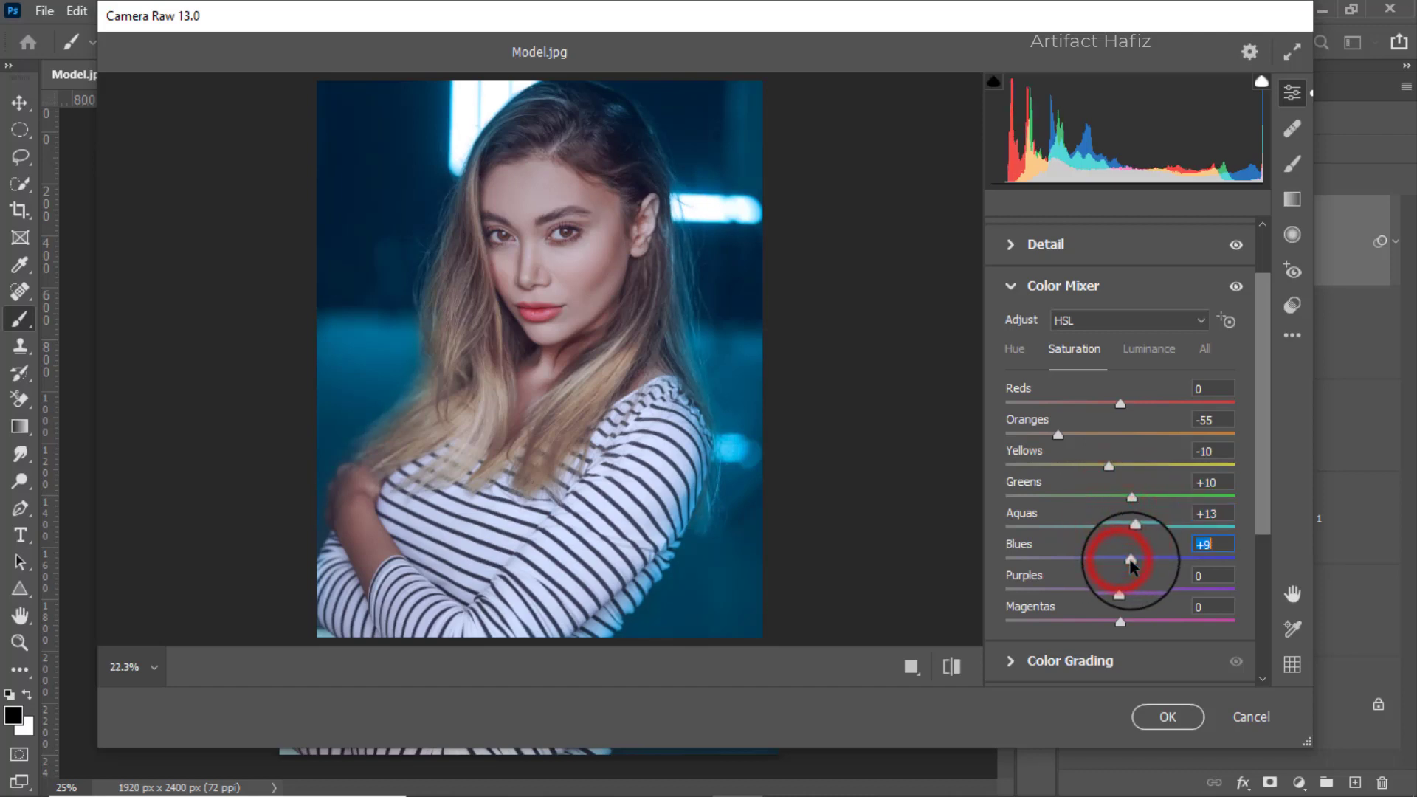
Set the Color Mixer luminance to Reds +3, Oranges +2, Greens +8, Aquas +12 and Blues +85.
{"action": "left_click", "coordinate": [1135, 350]}
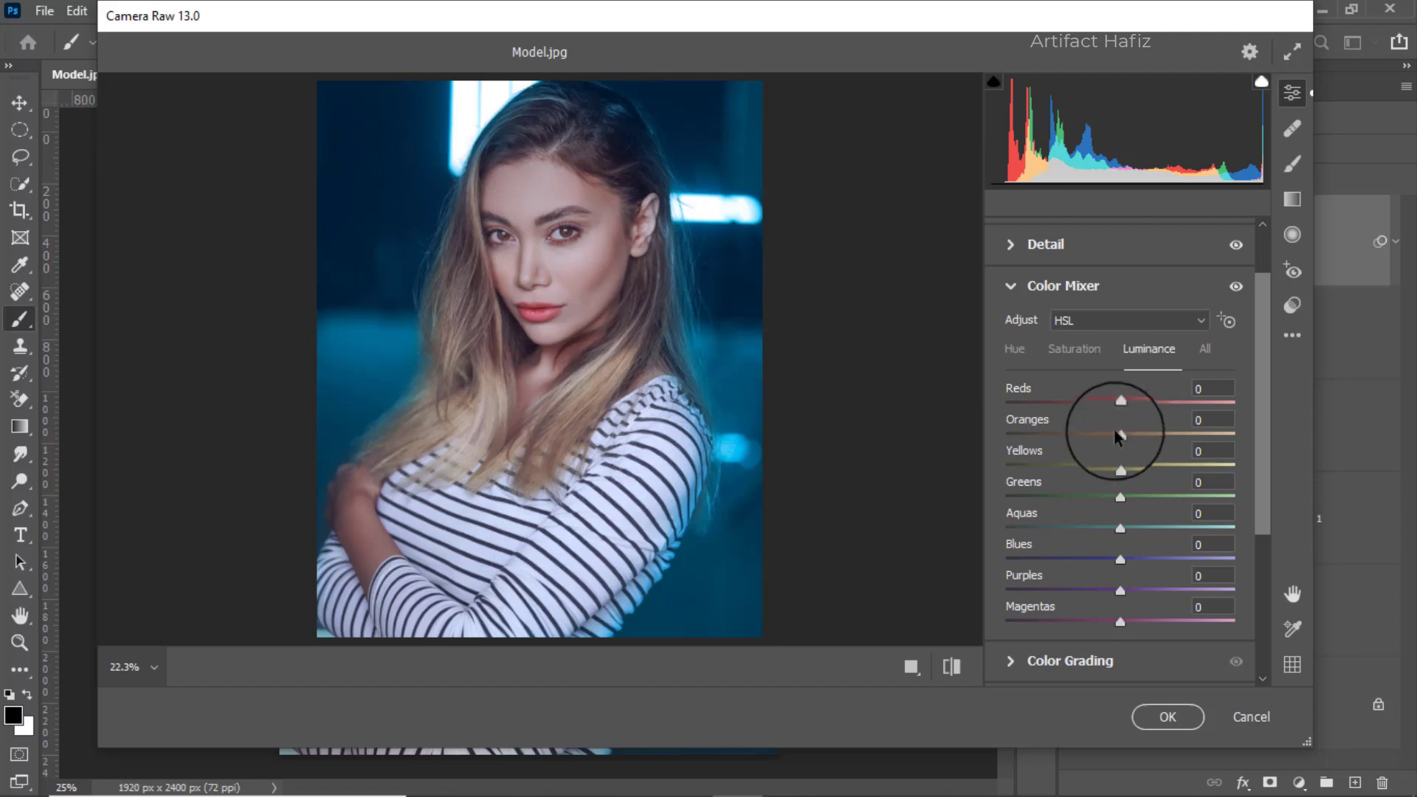
{"action": "left_click_drag", "start_coordinate": [1132, 440], "coordinate": [1131, 448]}
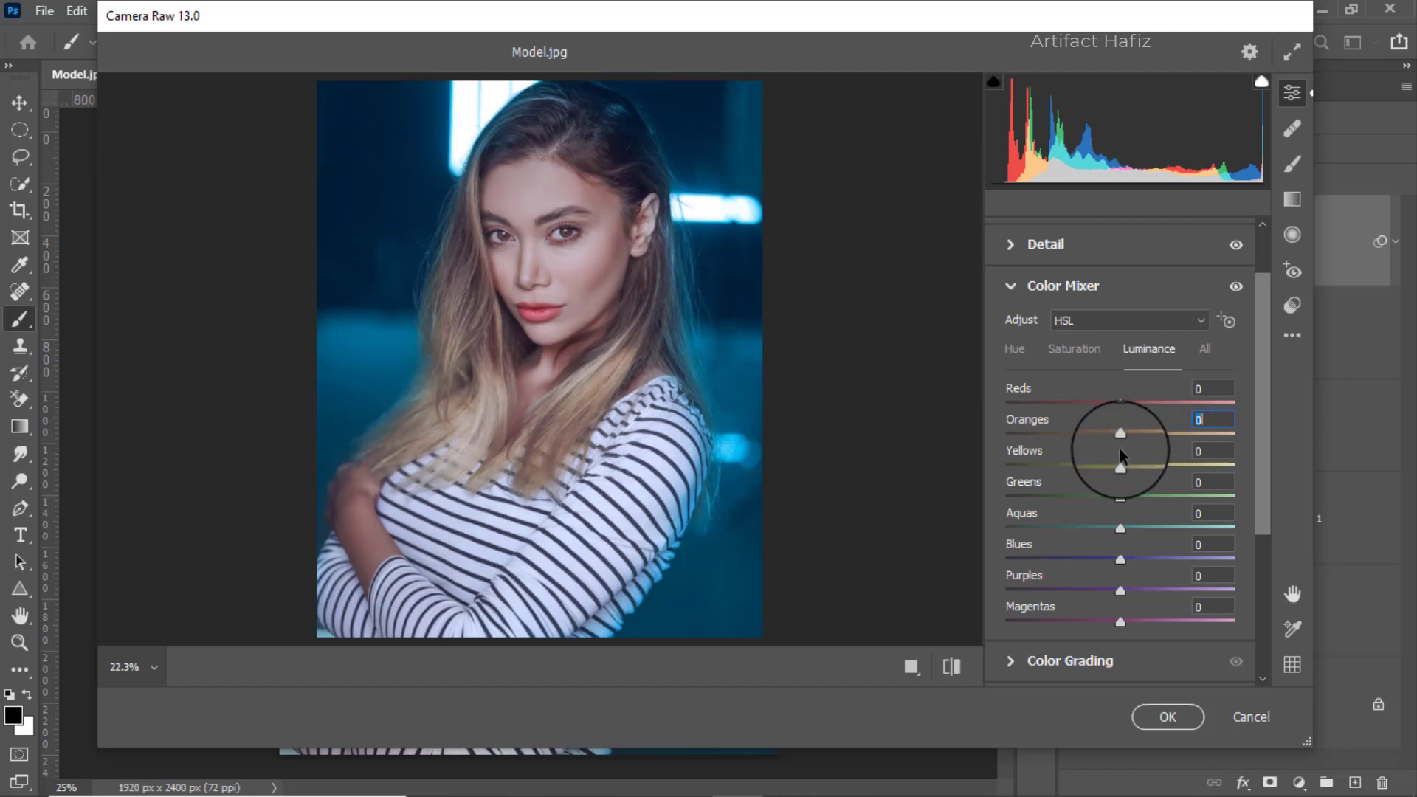
{"action": "left_click_drag", "start_coordinate": [1120, 449], "coordinate": [1125, 408]}
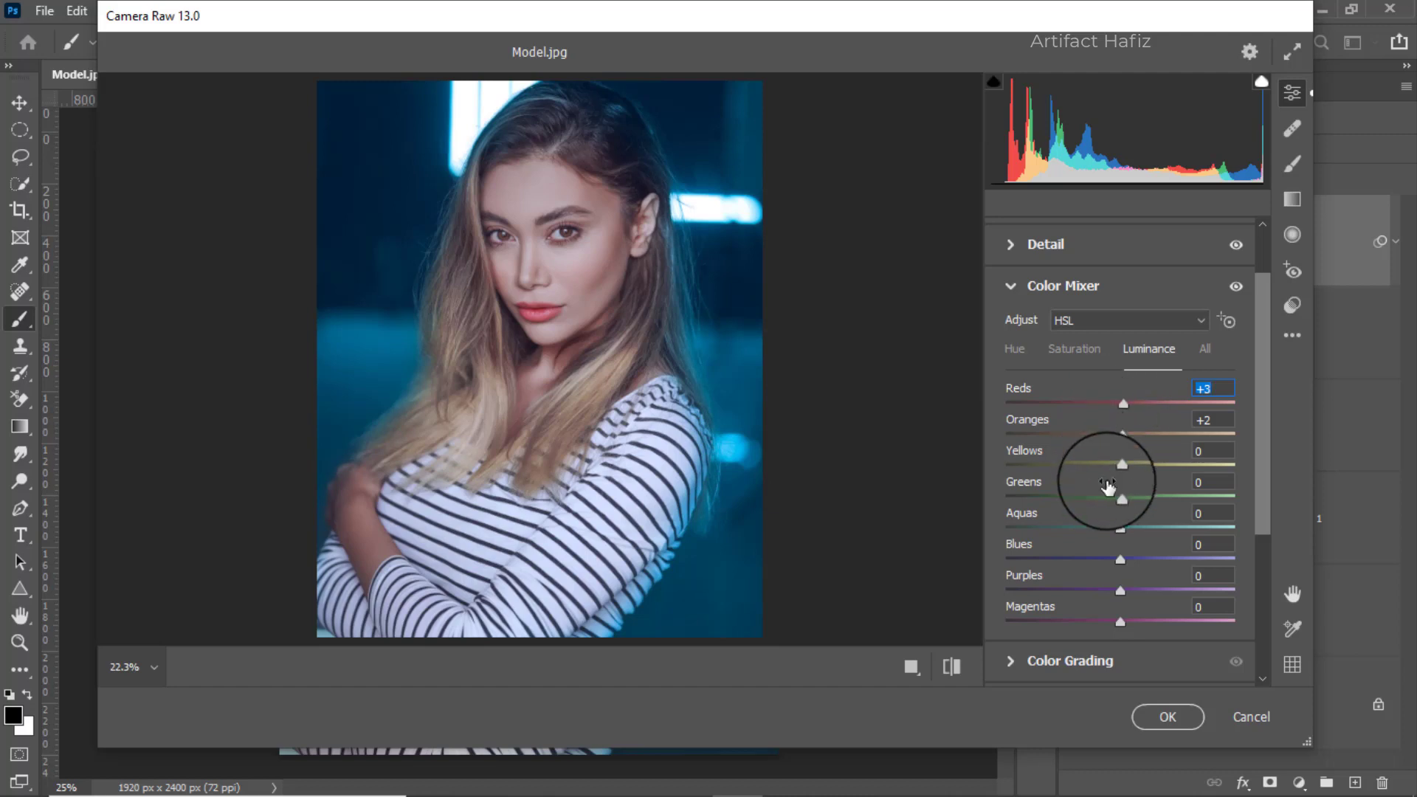
{"action": "left_click_drag", "start_coordinate": [1121, 500], "coordinate": [1221, 585]}
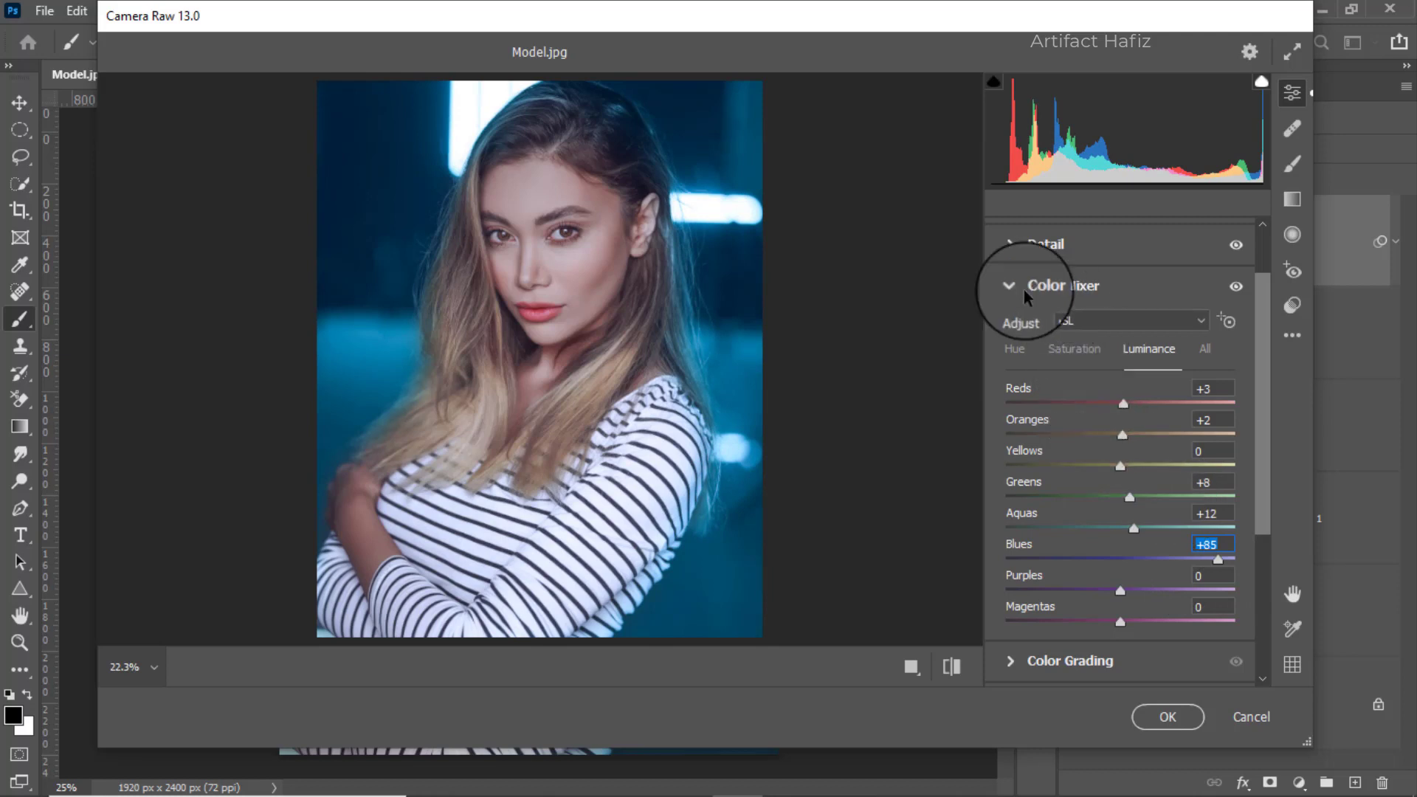
Set the Color Mixer hue to Oranges +48, Yellows +65, Aquas -32 and Blues -21.
{"action": "left_click", "coordinate": [1015, 348]}
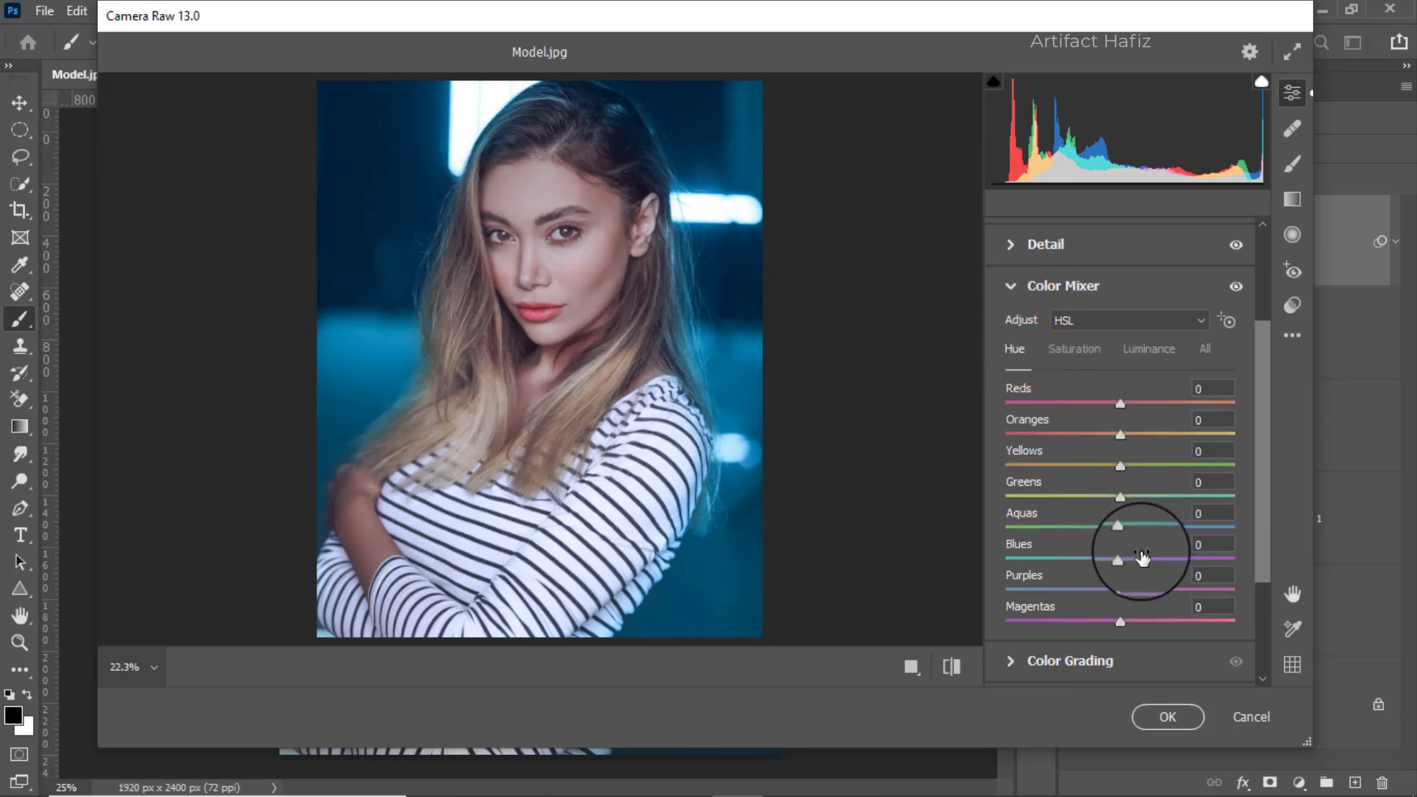
{"action": "mouse_move", "coordinate": [1121, 556]}
{"action": "left_mouse_down"}
{"action": "mouse_move", "coordinate": [1081, 571]}
{"action": "mouse_move", "coordinate": [1083, 535]}
{"action": "mouse_move", "coordinate": [1100, 565]}
{"action": "left_mouse_up"}
{"action": "left_click", "coordinate": [1120, 527]}
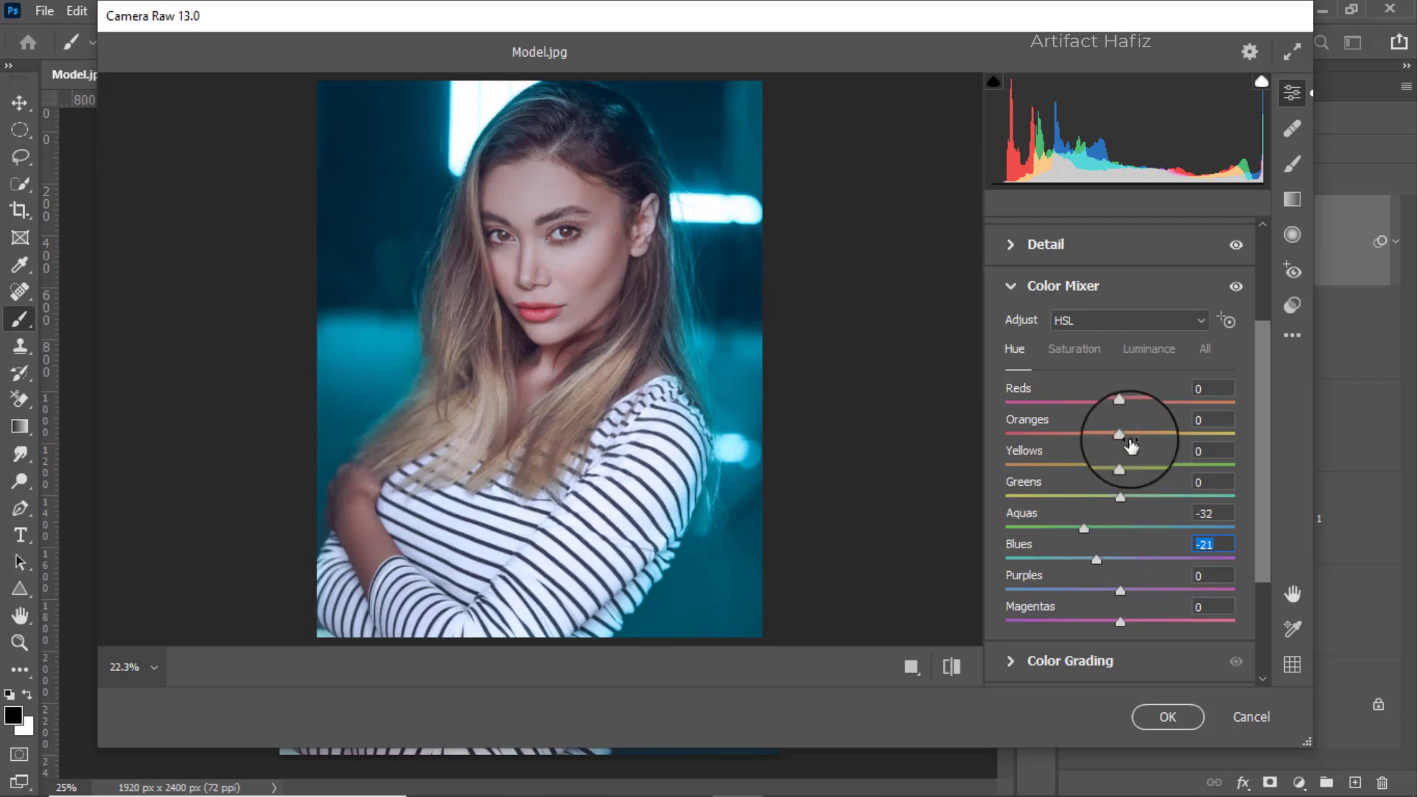
{"action": "scroll", "coordinate": [1098, 474], "scroll_direction": "up", "scroll_amount": 1}
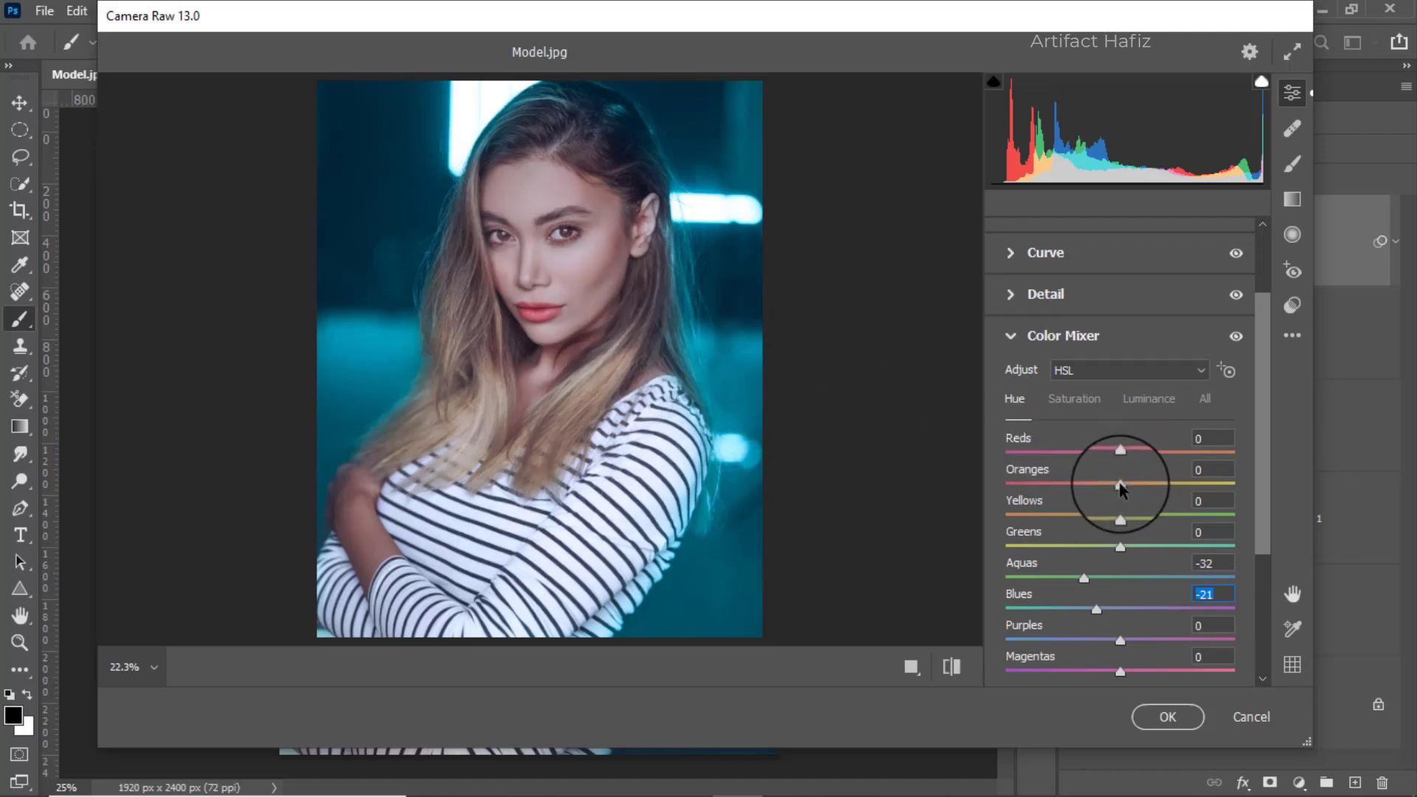
{"action": "left_click_drag", "start_coordinate": [1120, 484], "coordinate": [1176, 487]}
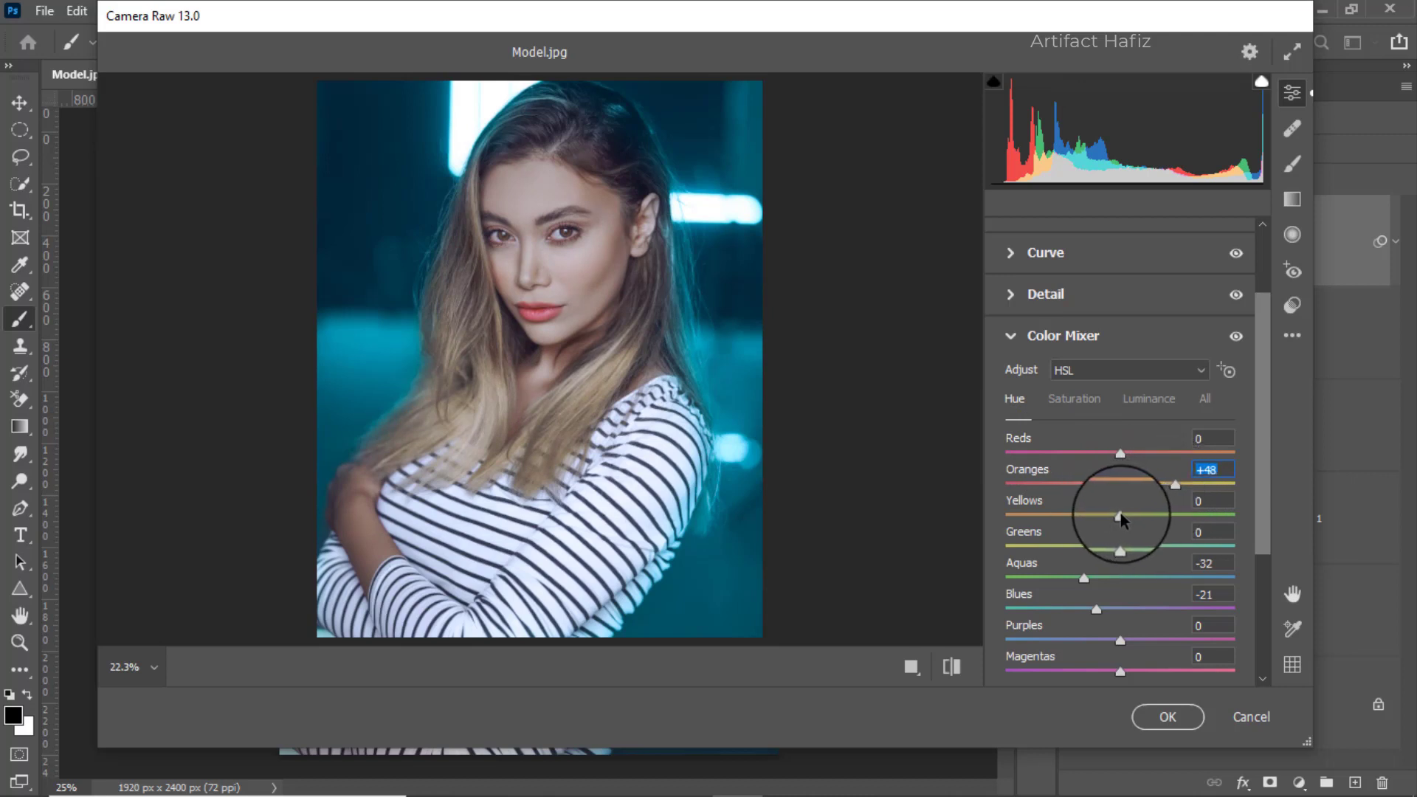
{"action": "left_click_drag", "start_coordinate": [1122, 519], "coordinate": [1195, 521]}
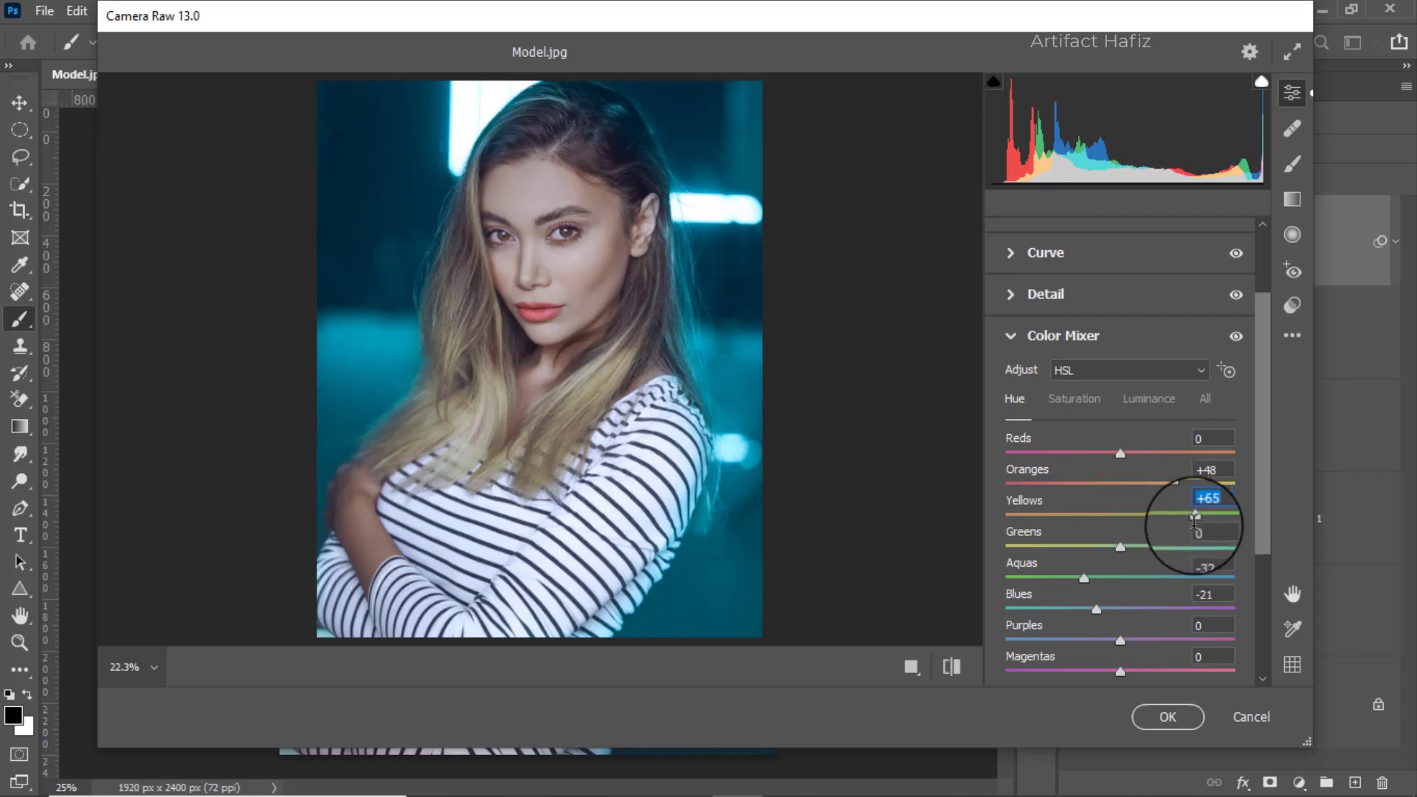
Colour grade the shadows towards deep blue and the highlights towards light blue at about hue 202, saturation 27.
{"action": "scroll", "coordinate": [1101, 544], "scroll_direction": "down", "scroll_amount": 1}
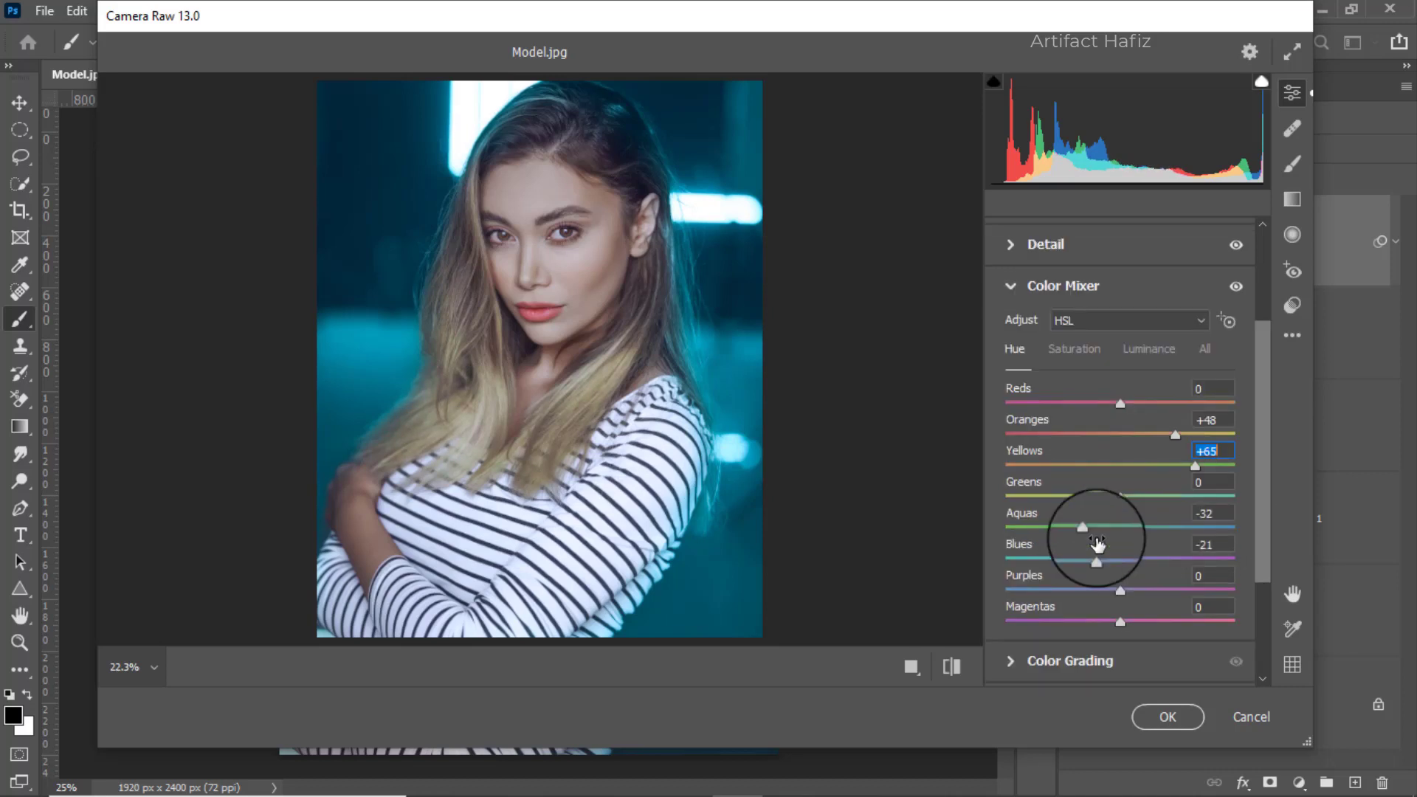
{"action": "scroll", "coordinate": [1106, 530], "scroll_direction": "down", "scroll_amount": 1}
{"action": "scroll", "coordinate": [1106, 531], "scroll_direction": "down", "scroll_amount": 2}
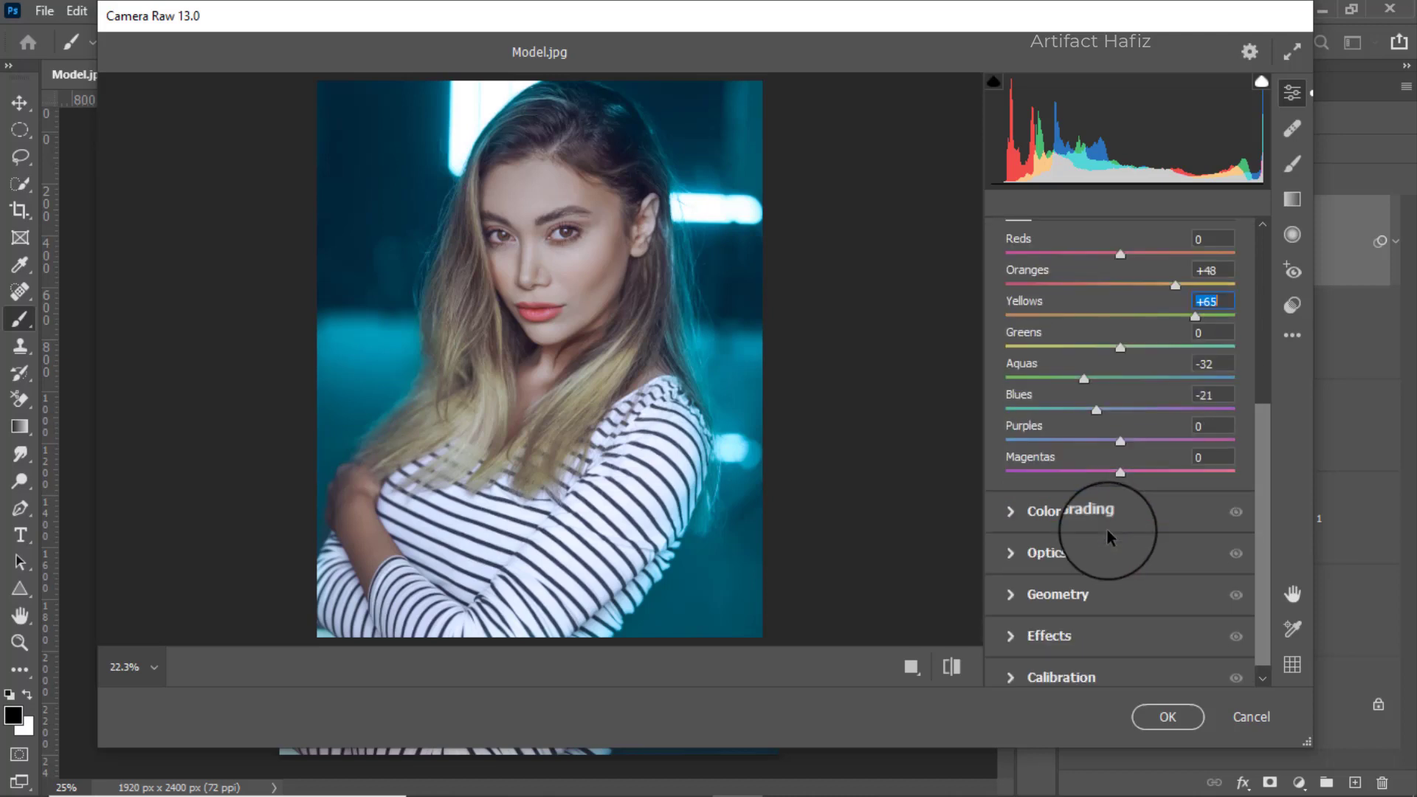
{"action": "left_click", "coordinate": [1076, 512]}
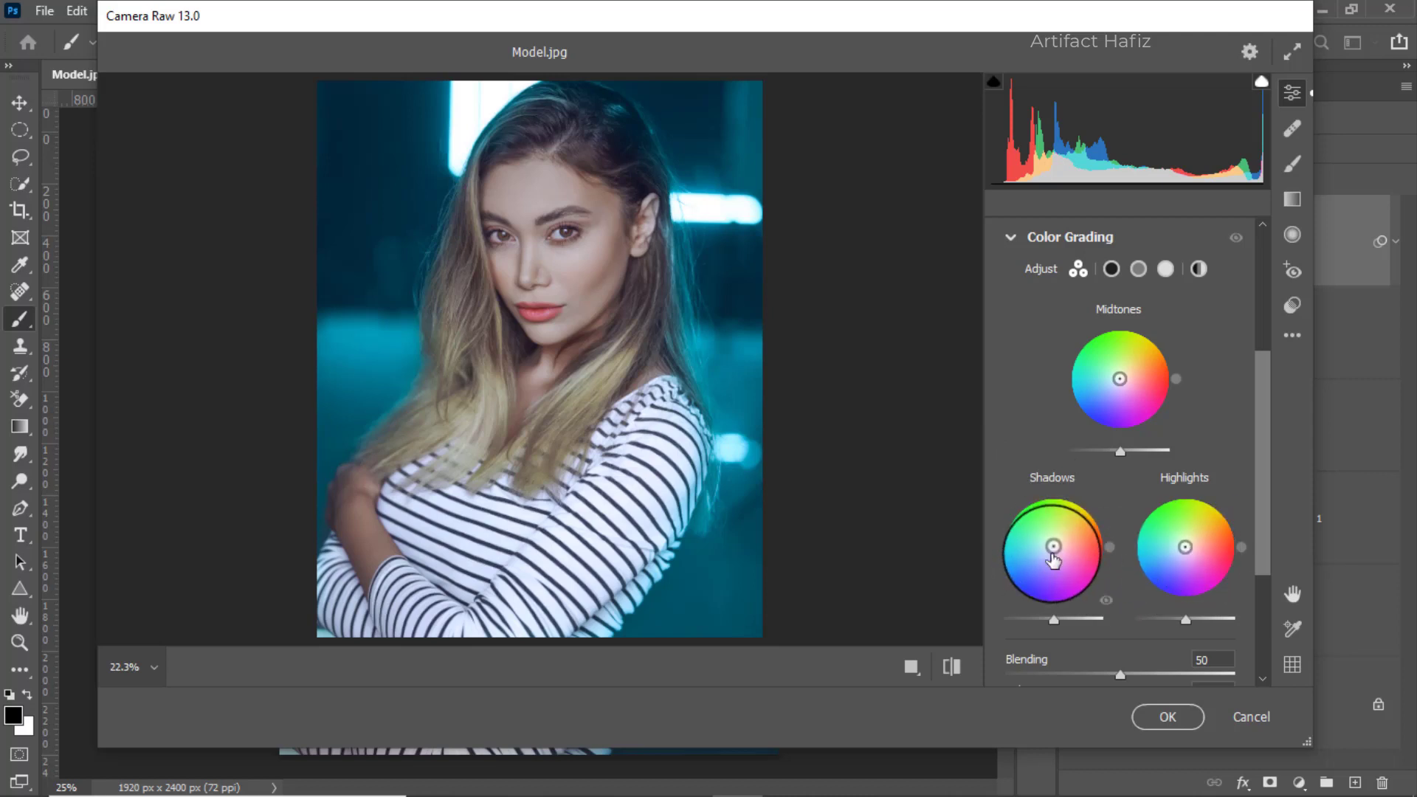
{"action": "left_click_drag", "start_coordinate": [1054, 547], "coordinate": [1010, 618]}
{"action": "left_click_drag", "start_coordinate": [1183, 546], "coordinate": [1104, 591]}
{"action": "scroll", "coordinate": [1145, 526], "scroll_direction": "down", "scroll_amount": 3}
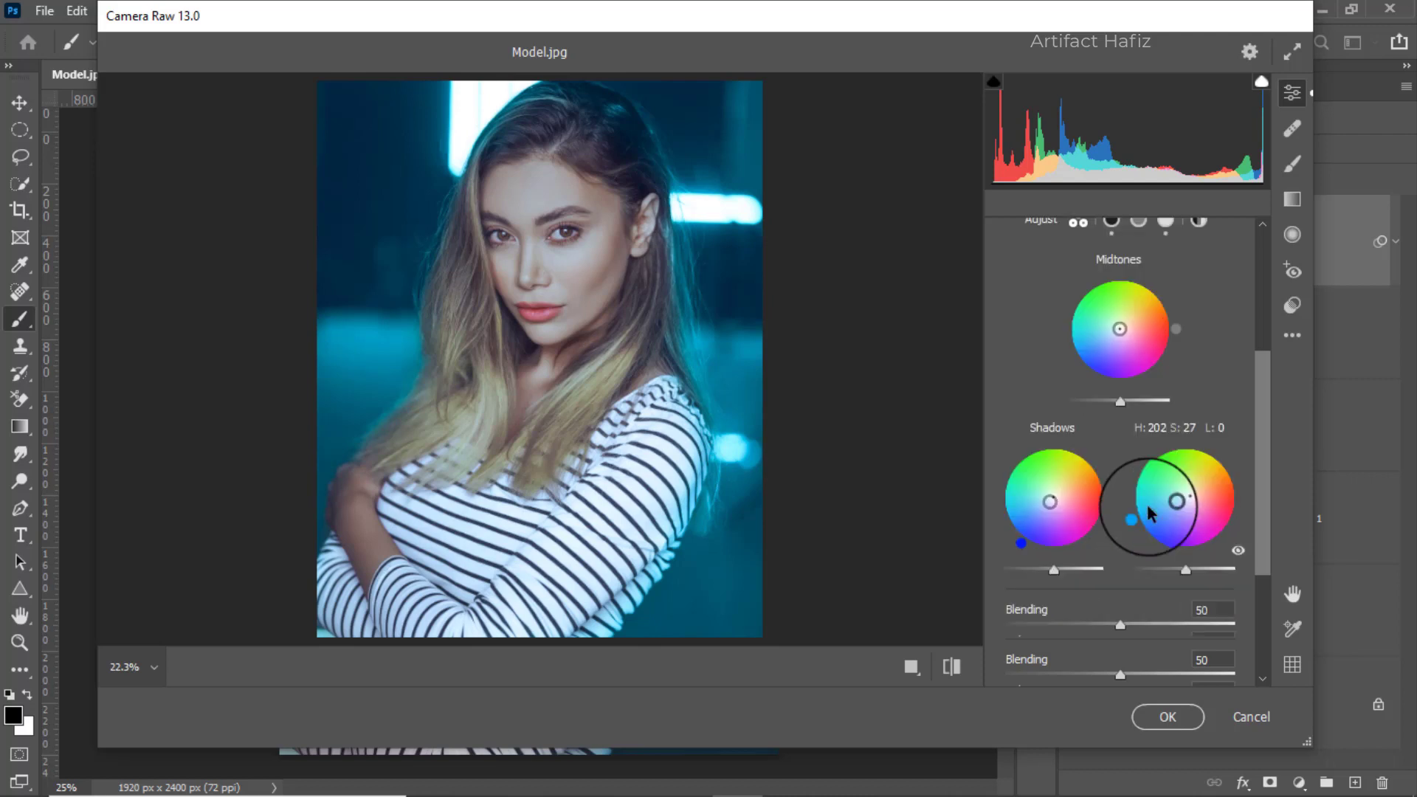
Add a subtle dark vignette by setting Vignetting to -6 in the effects adjustments.
{"action": "scroll", "coordinate": [1147, 508], "scroll_direction": "down", "scroll_amount": 2}
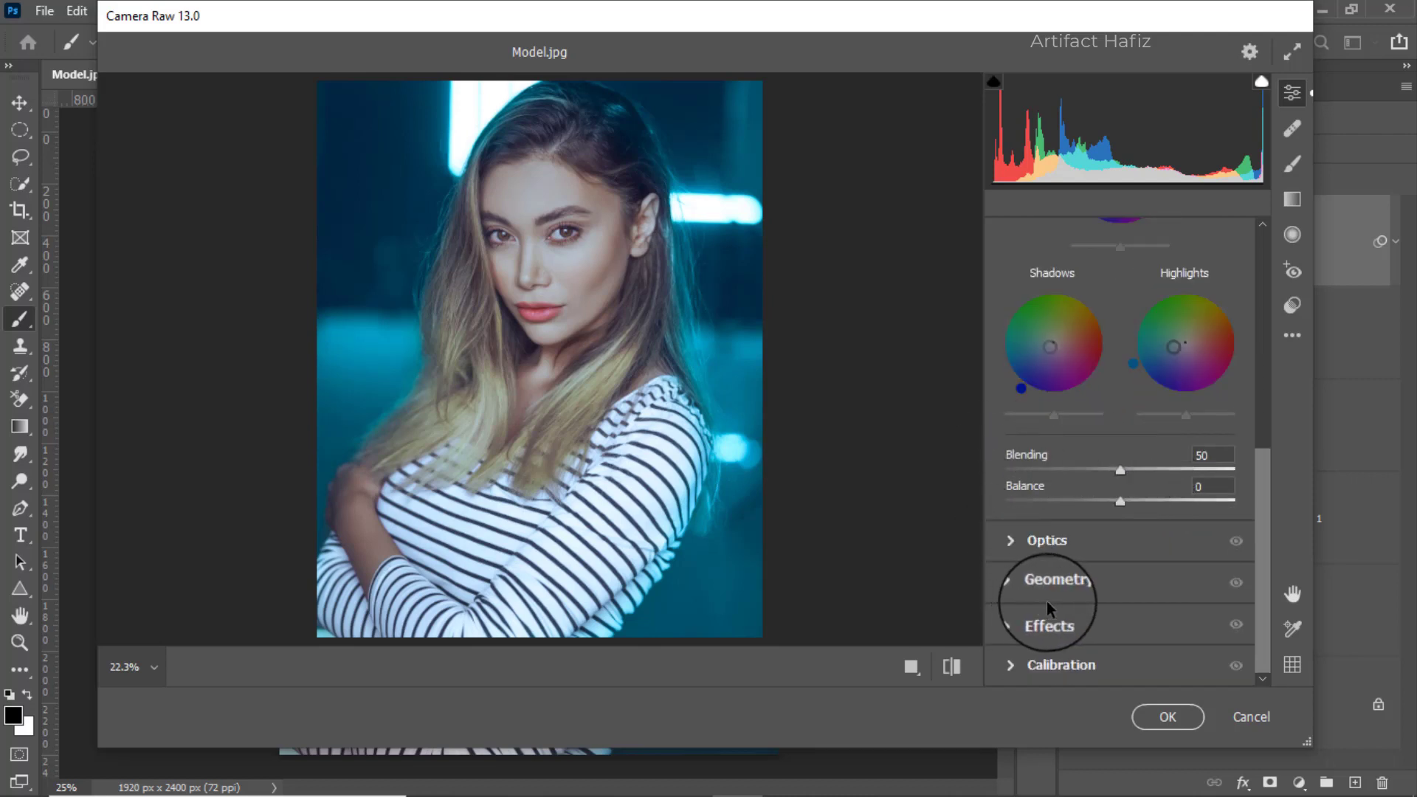
{"action": "left_click", "coordinate": [1049, 623]}
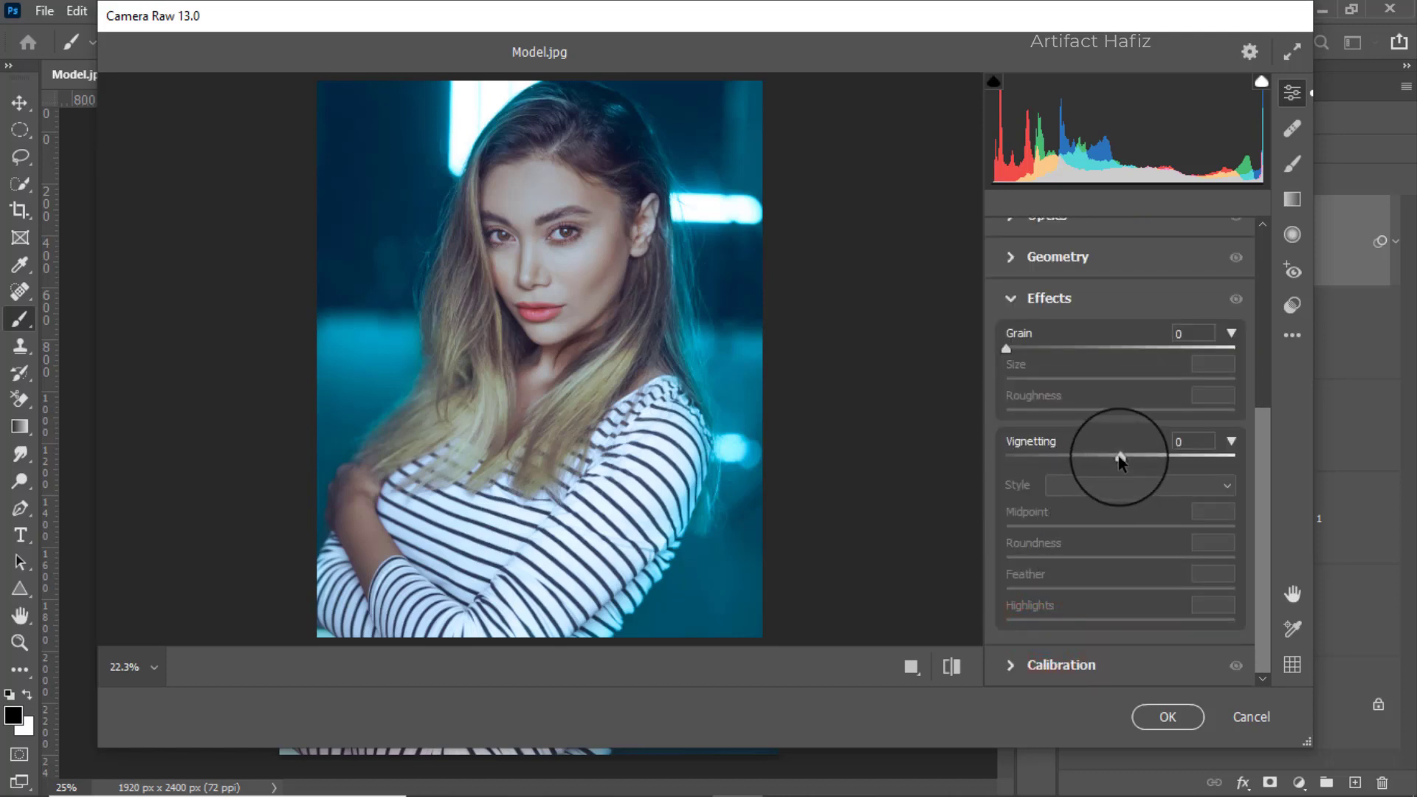
{"action": "left_click_drag", "start_coordinate": [1121, 460], "coordinate": [1120, 462]}
{"action": "left_click_drag", "start_coordinate": [1115, 459], "coordinate": [1114, 460]}
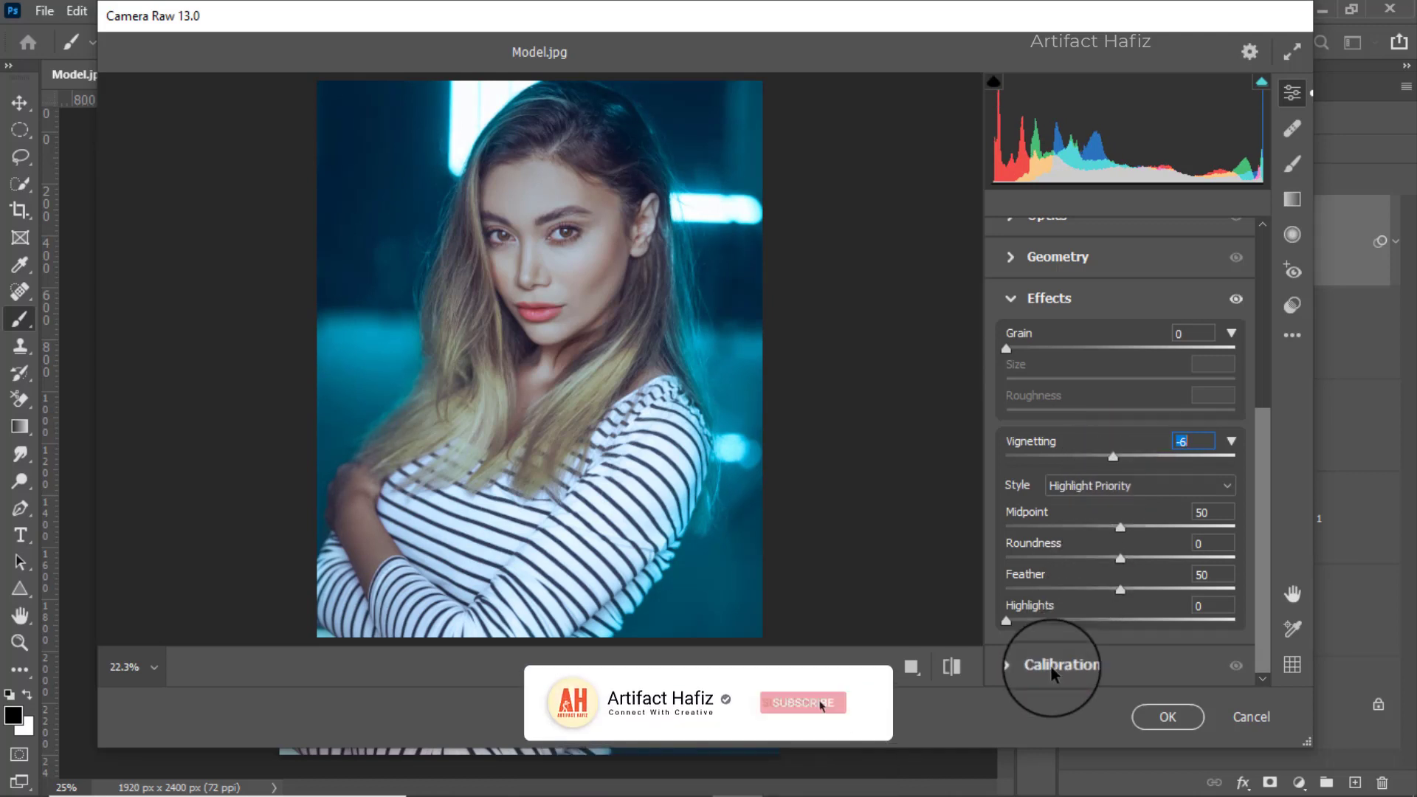
Calibrate Red Primary to Hue +19 and Saturation +4, Green Primary Saturation to +15 and Blue Primary Saturation to +5, and apply the filter.
{"action": "left_click", "coordinate": [1051, 666]}
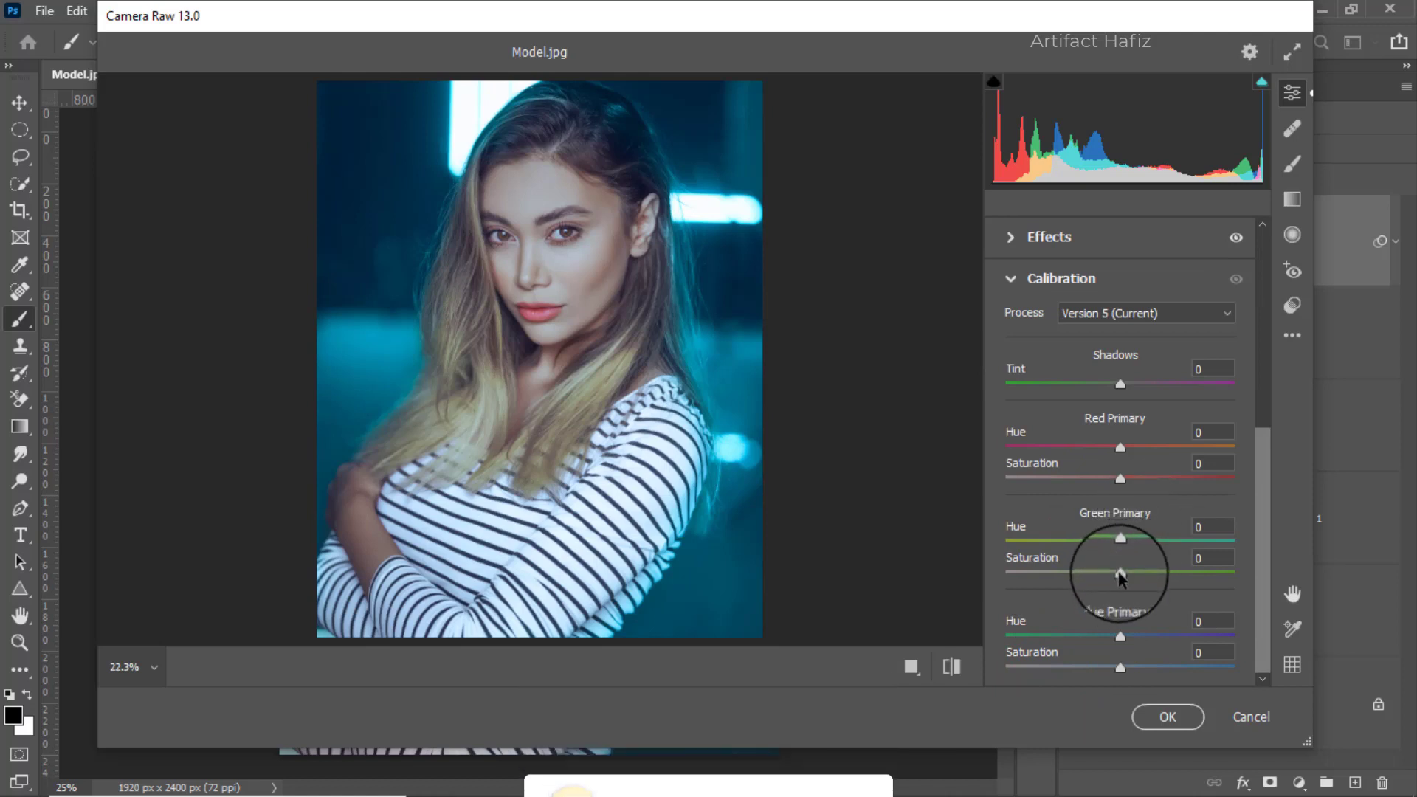
{"action": "mouse_move", "coordinate": [1121, 567]}
{"action": "left_mouse_down"}
{"action": "mouse_move", "coordinate": [1100, 577]}
{"action": "mouse_move", "coordinate": [1159, 578]}
{"action": "mouse_move", "coordinate": [1134, 581]}
{"action": "left_mouse_up"}
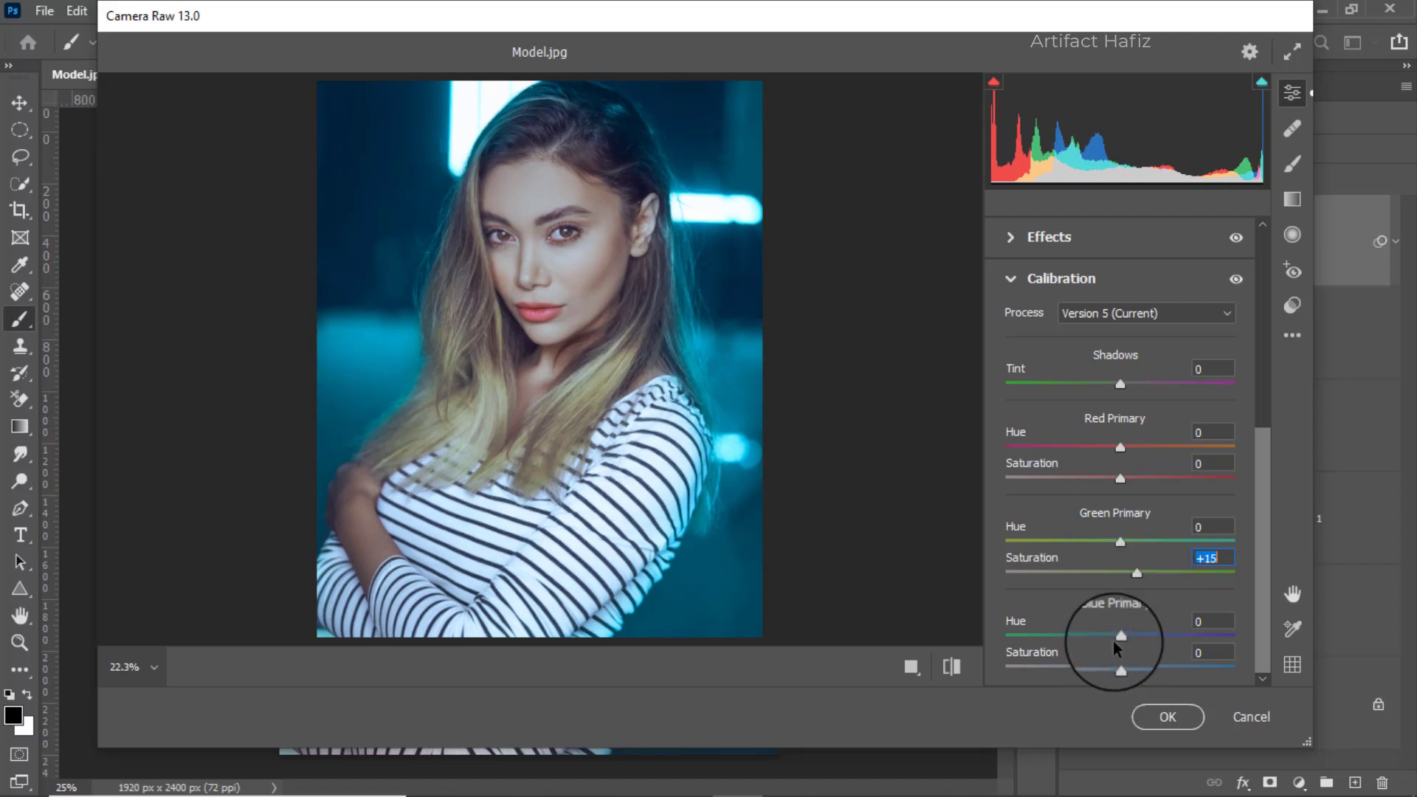
{"action": "mouse_move", "coordinate": [1117, 666]}
{"action": "left_mouse_down"}
{"action": "mouse_move", "coordinate": [1235, 677]}
{"action": "mouse_move", "coordinate": [1135, 692]}
{"action": "mouse_move", "coordinate": [1117, 674]}
{"action": "mouse_move", "coordinate": [1070, 690]}
{"action": "mouse_move", "coordinate": [1164, 688]}
{"action": "mouse_move", "coordinate": [1130, 673]}
{"action": "left_mouse_up"}
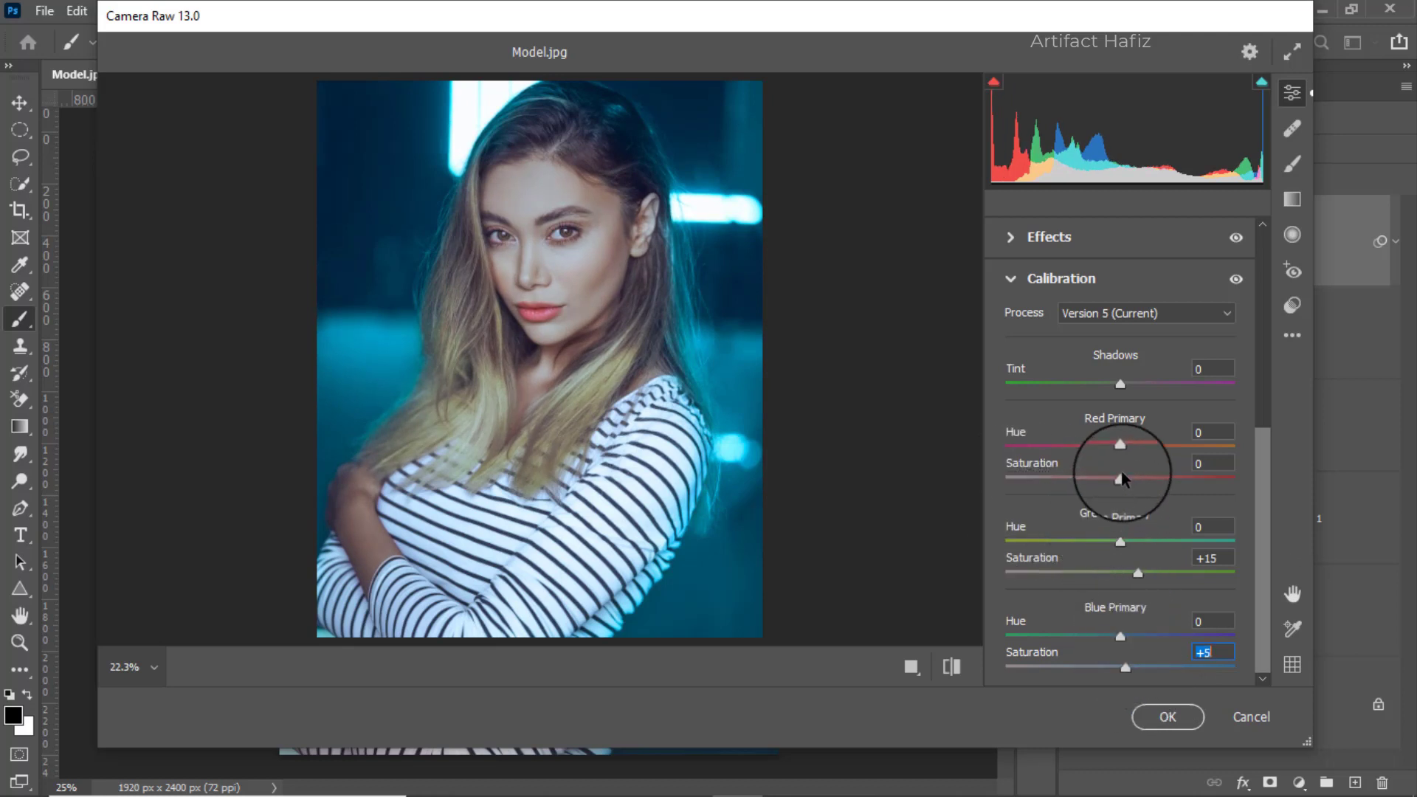
{"action": "mouse_move", "coordinate": [1120, 476]}
{"action": "left_mouse_down"}
{"action": "mouse_move", "coordinate": [1125, 488]}
{"action": "mouse_move", "coordinate": [1153, 444]}
{"action": "mouse_move", "coordinate": [1091, 445]}
{"action": "mouse_move", "coordinate": [1142, 463]}
{"action": "left_mouse_up"}
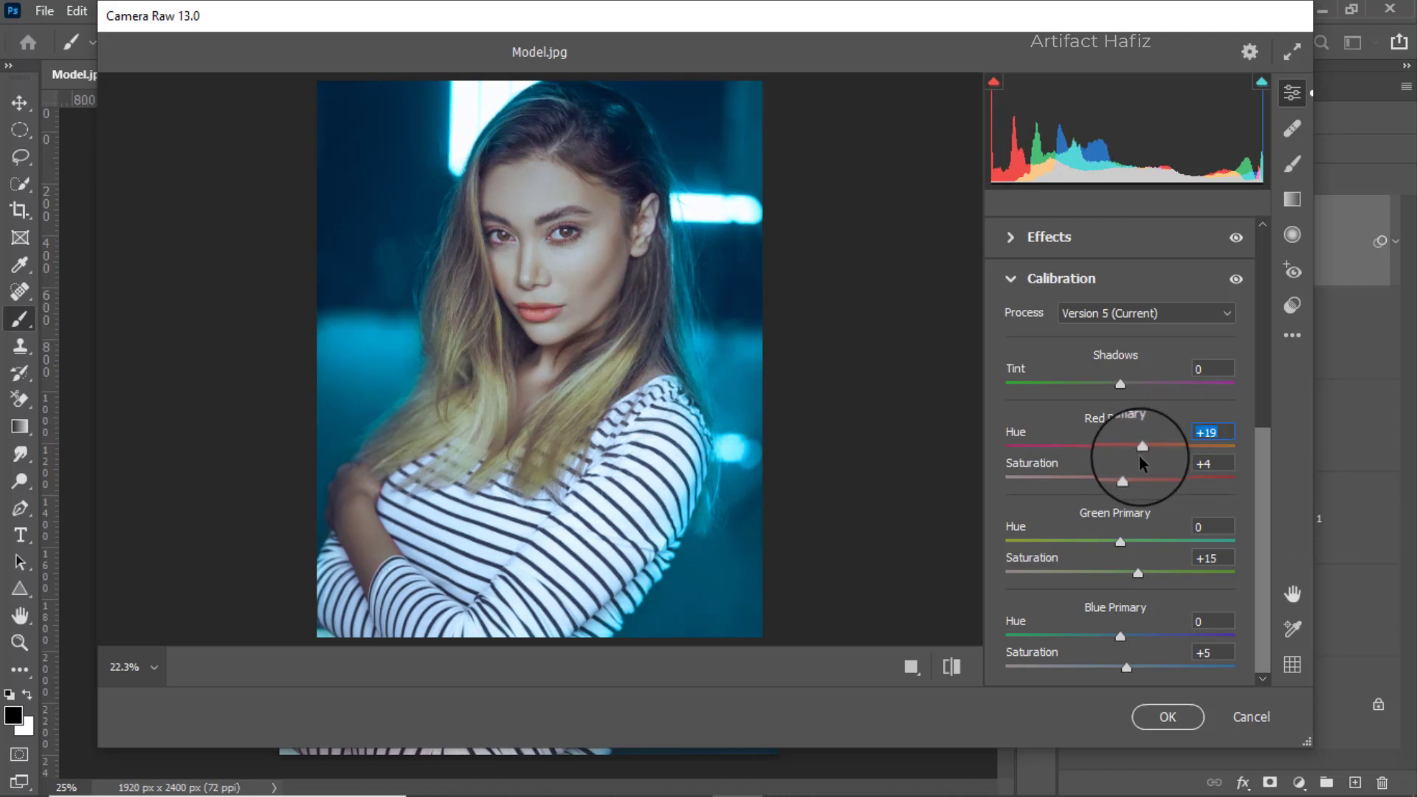
{"action": "left_click", "coordinate": [1152, 716]}
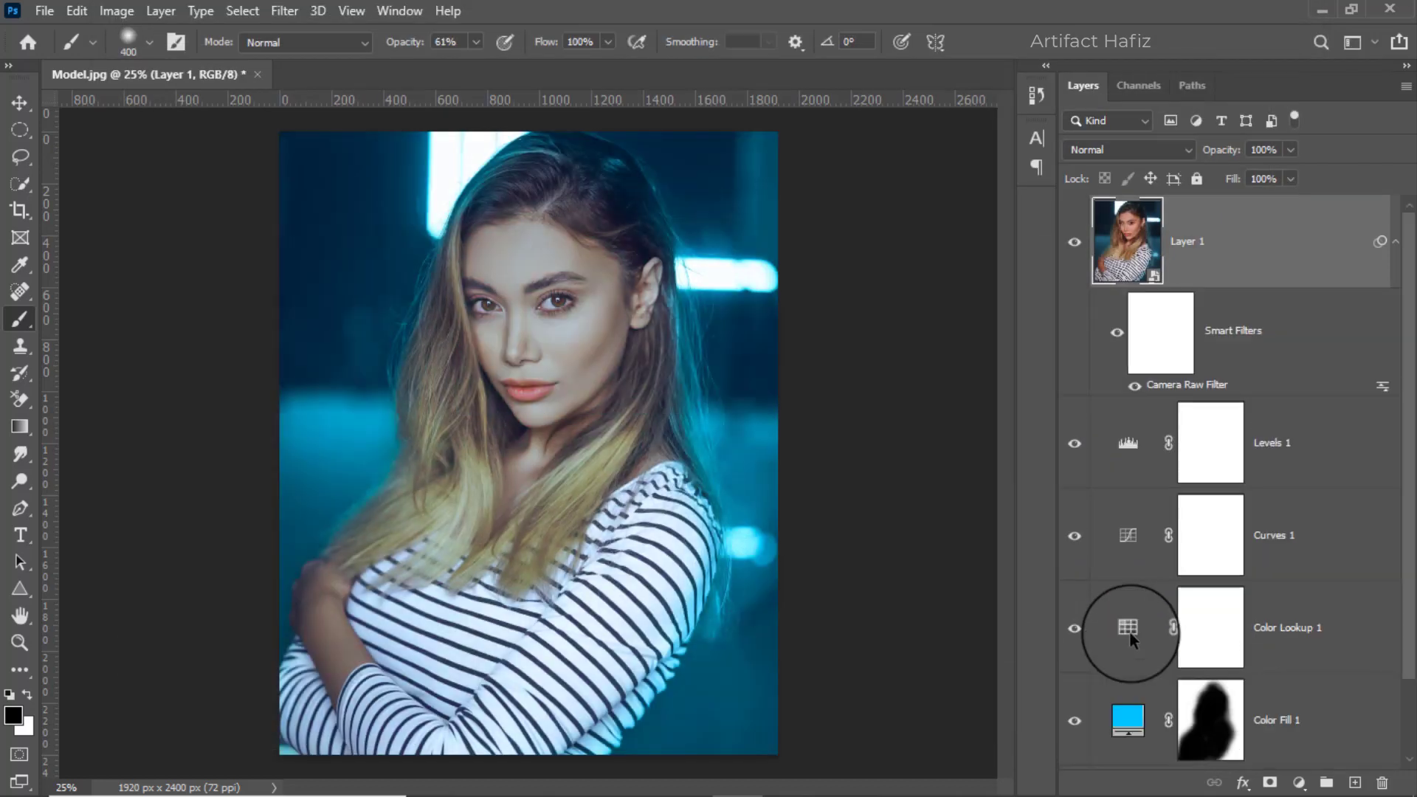
Add a Curves adjustment layer above Layer 1, raising the Blue channel's black point and pulling its lower midtones slightly down.
{"action": "left_click", "coordinate": [1247, 254]}
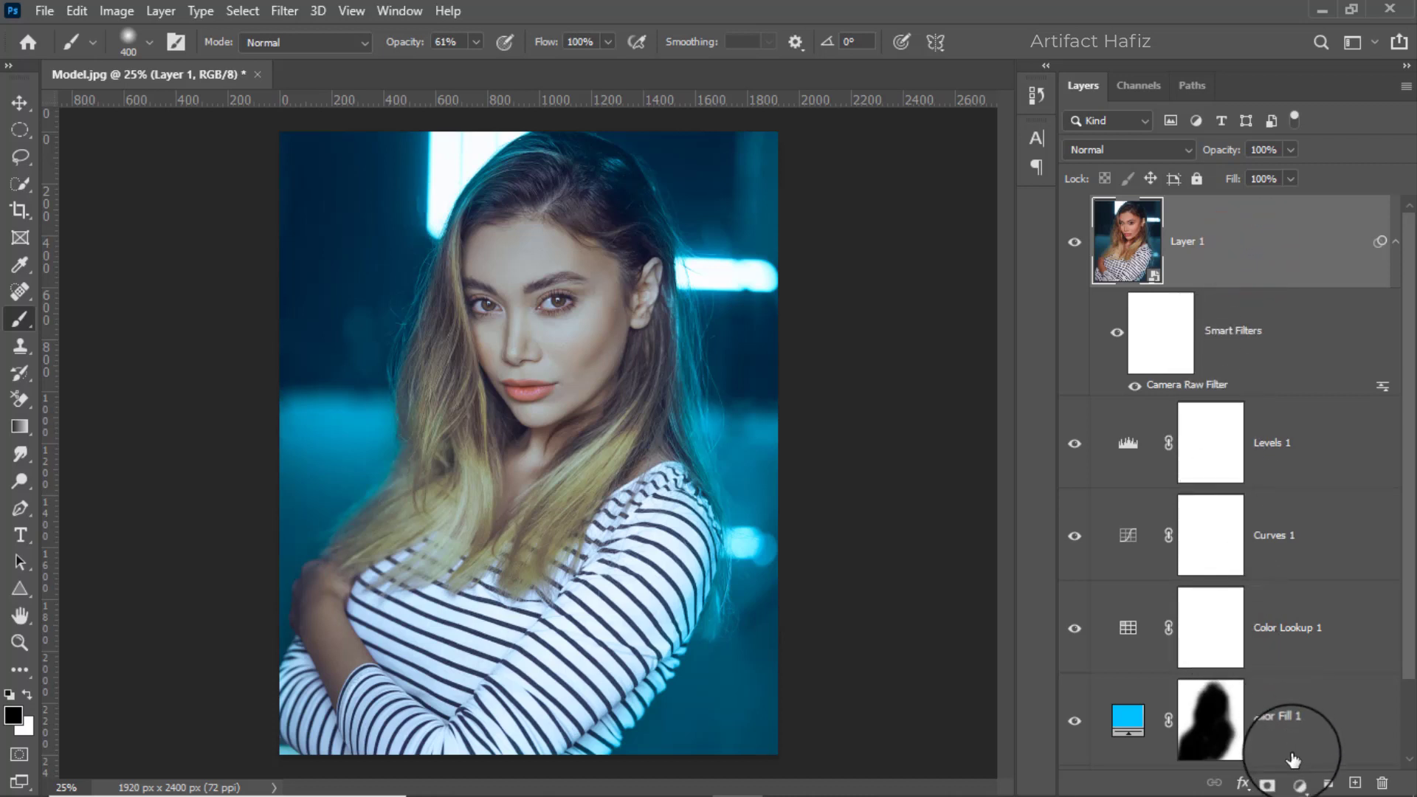
{"action": "left_click", "coordinate": [1299, 784]}
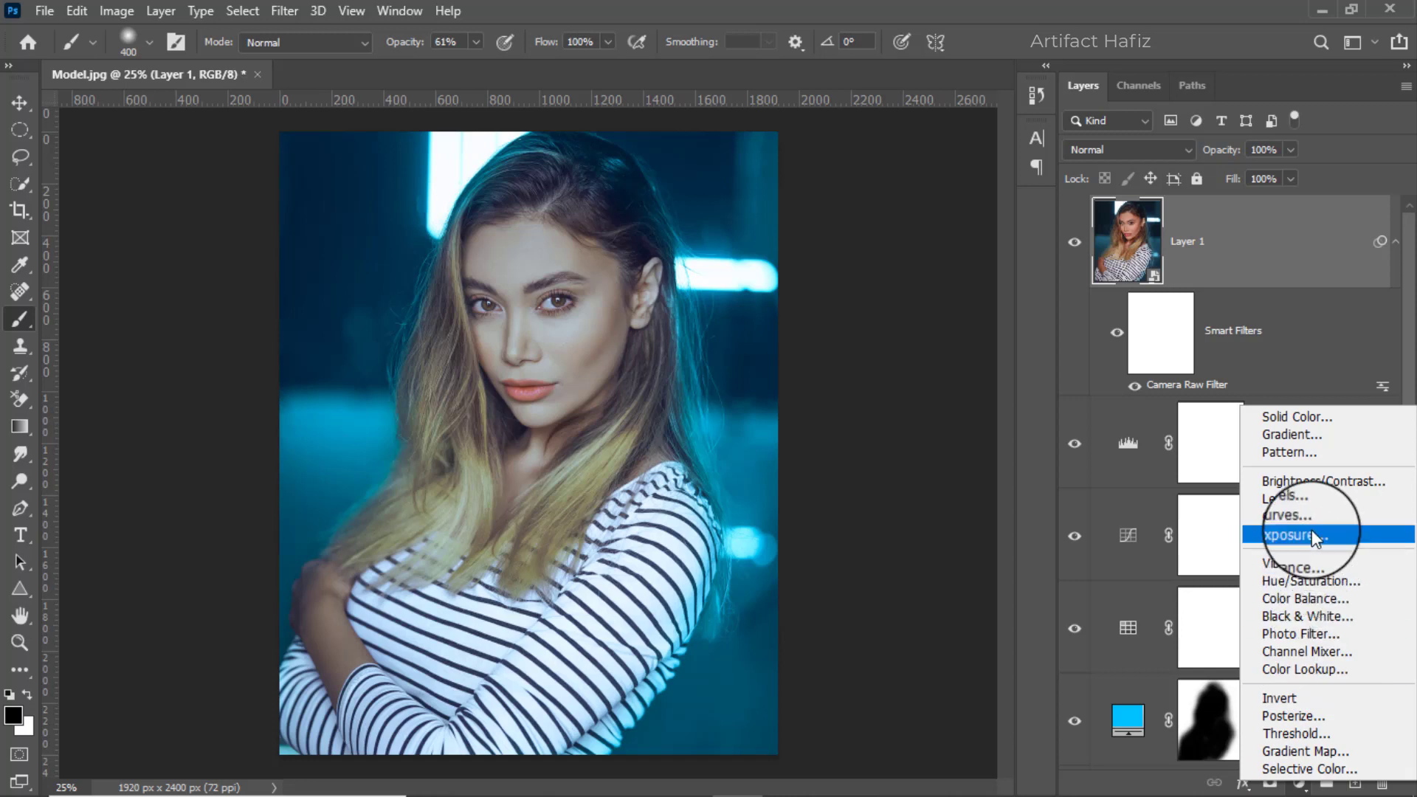
{"action": "left_click", "coordinate": [1268, 517]}
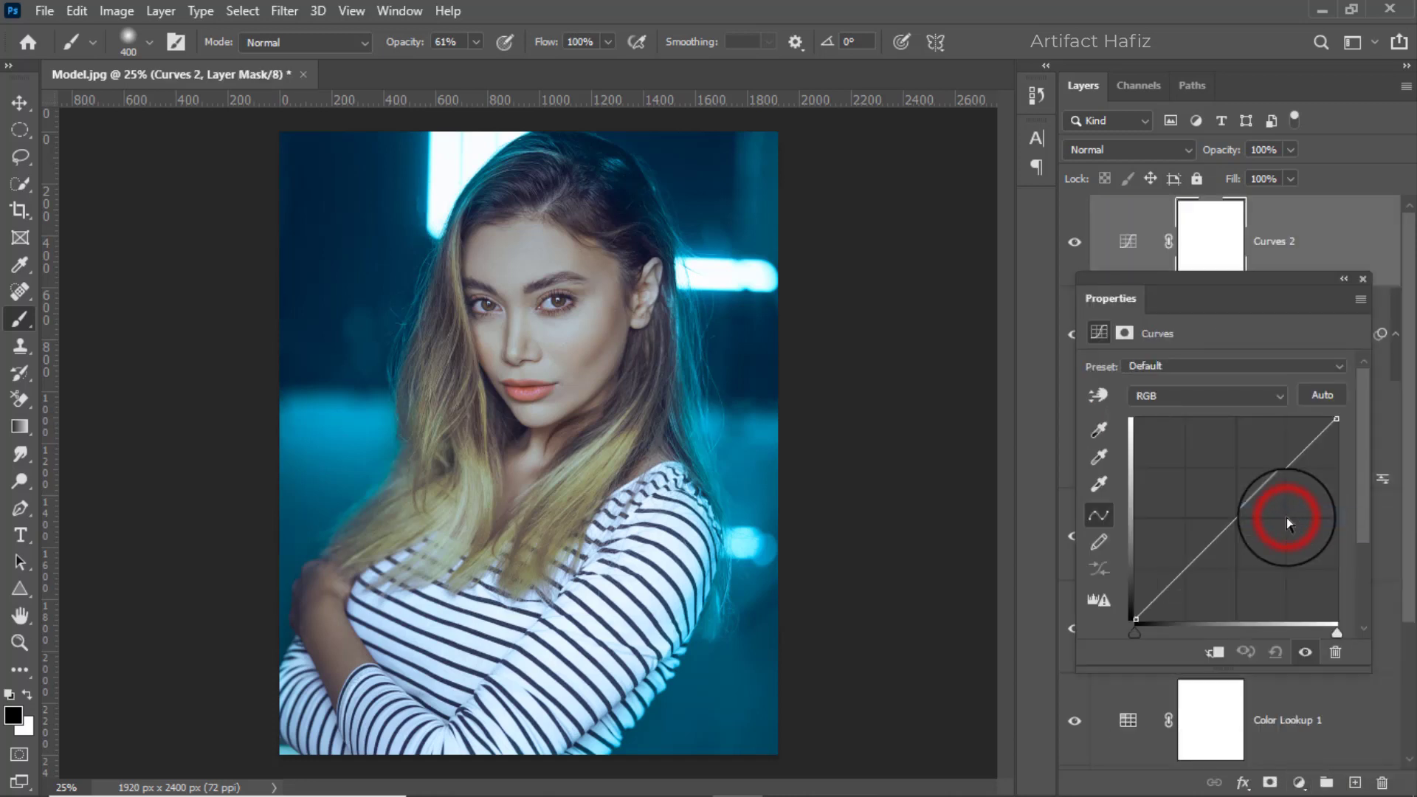
{"action": "left_click", "coordinate": [1167, 394]}
{"action": "left_click", "coordinate": [1164, 459]}
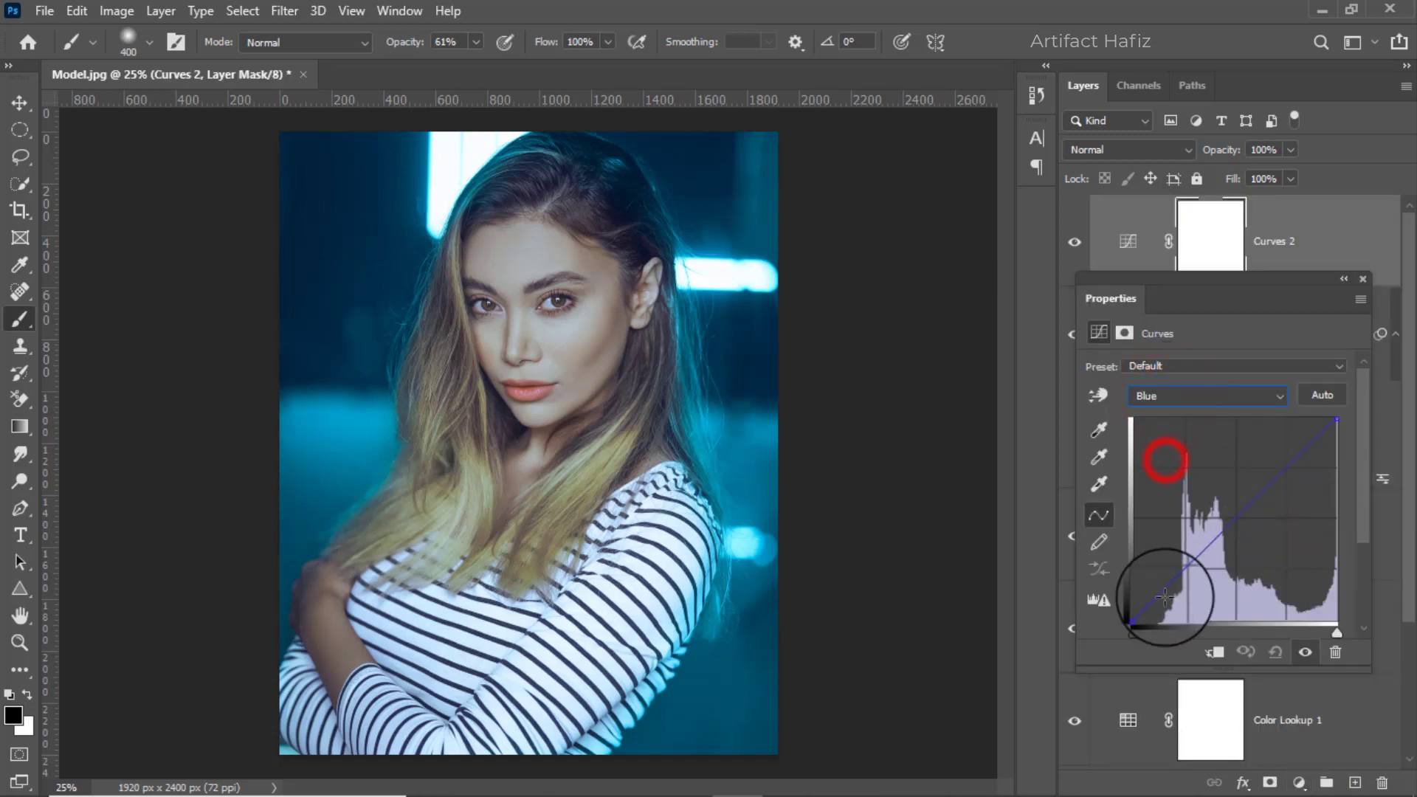
{"action": "left_click_drag", "start_coordinate": [1137, 619], "coordinate": [1100, 580]}
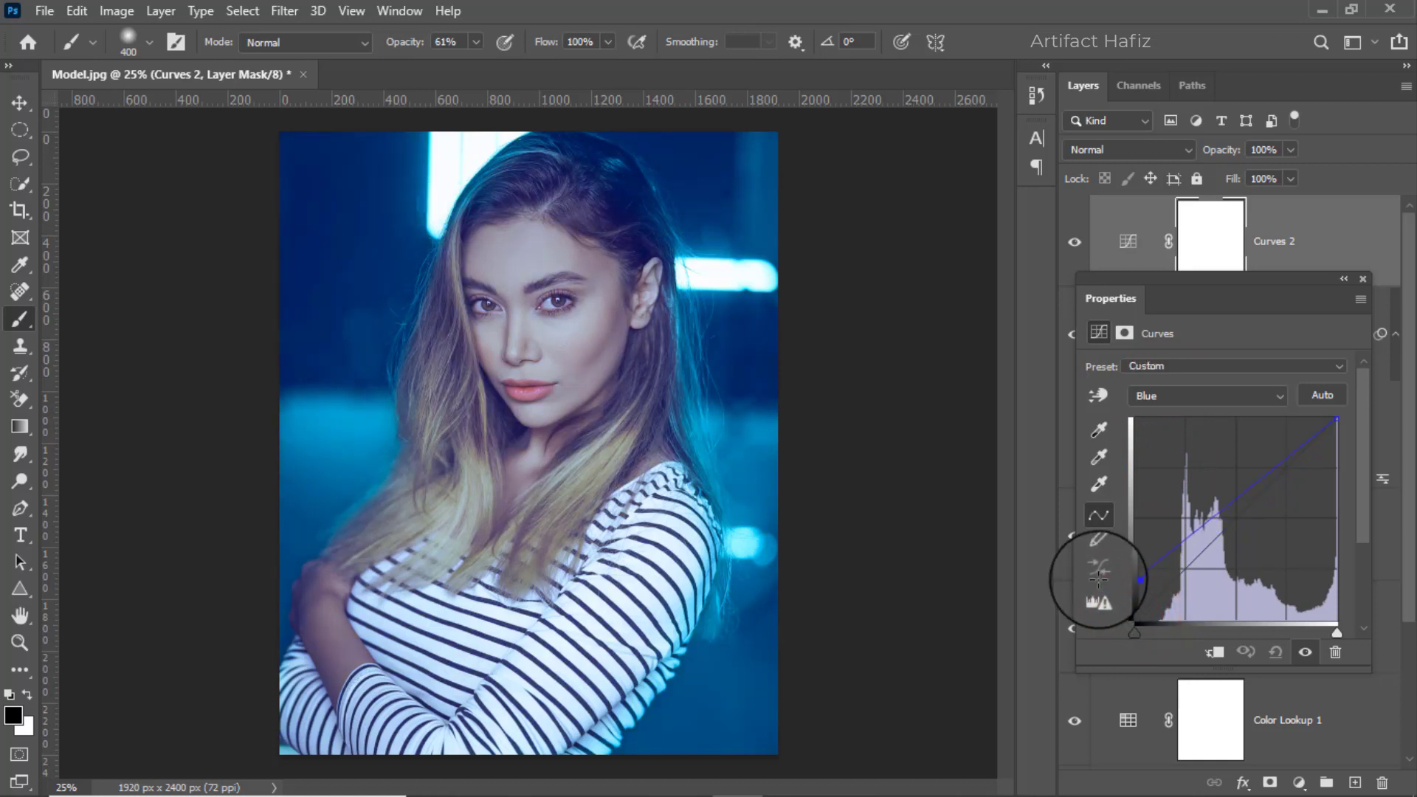
{"action": "left_click_drag", "start_coordinate": [1200, 530], "coordinate": [1196, 544]}
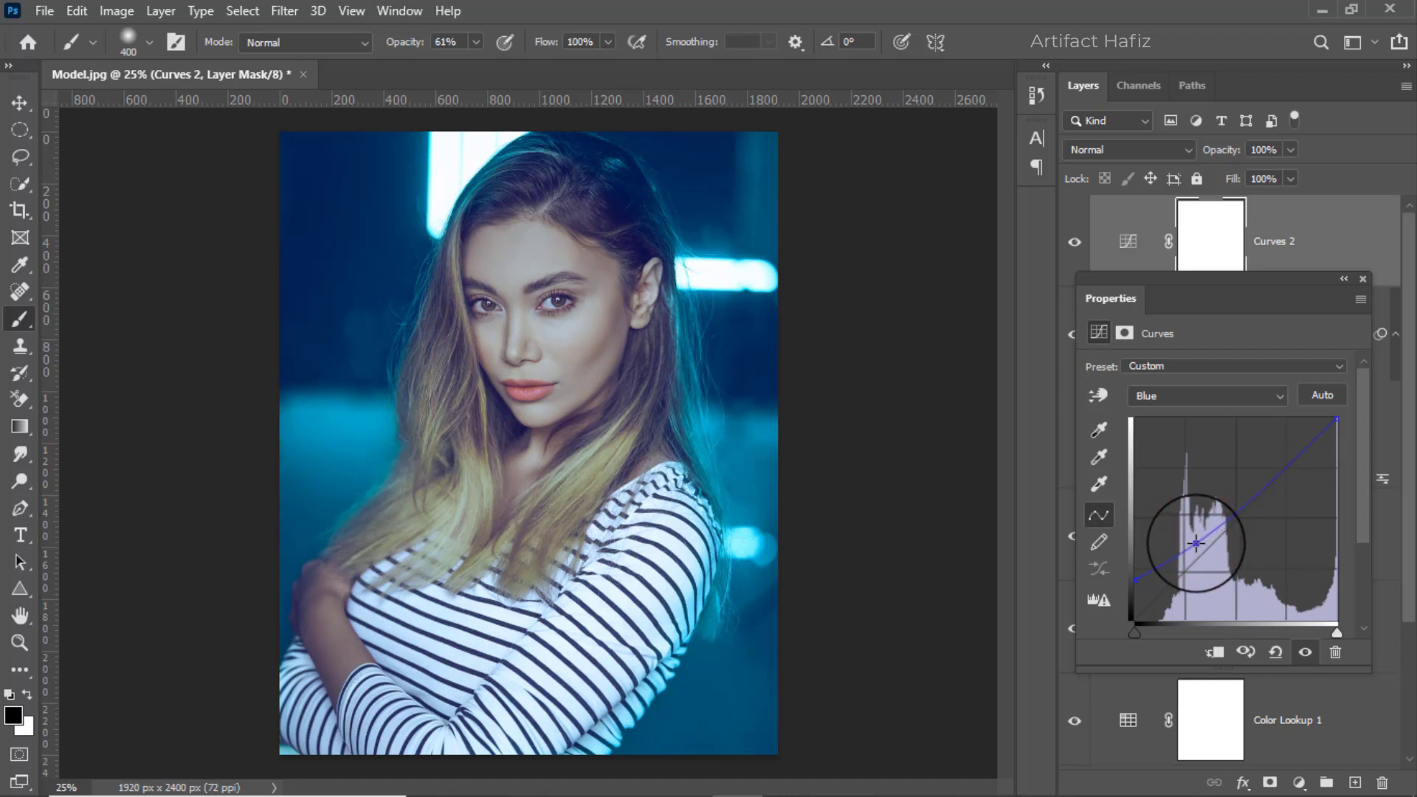
{"action": "left_click", "coordinate": [1361, 280]}
Reduce the opacity of the Curves 2 layer to 74%.
{"action": "left_click", "coordinate": [1127, 242]}
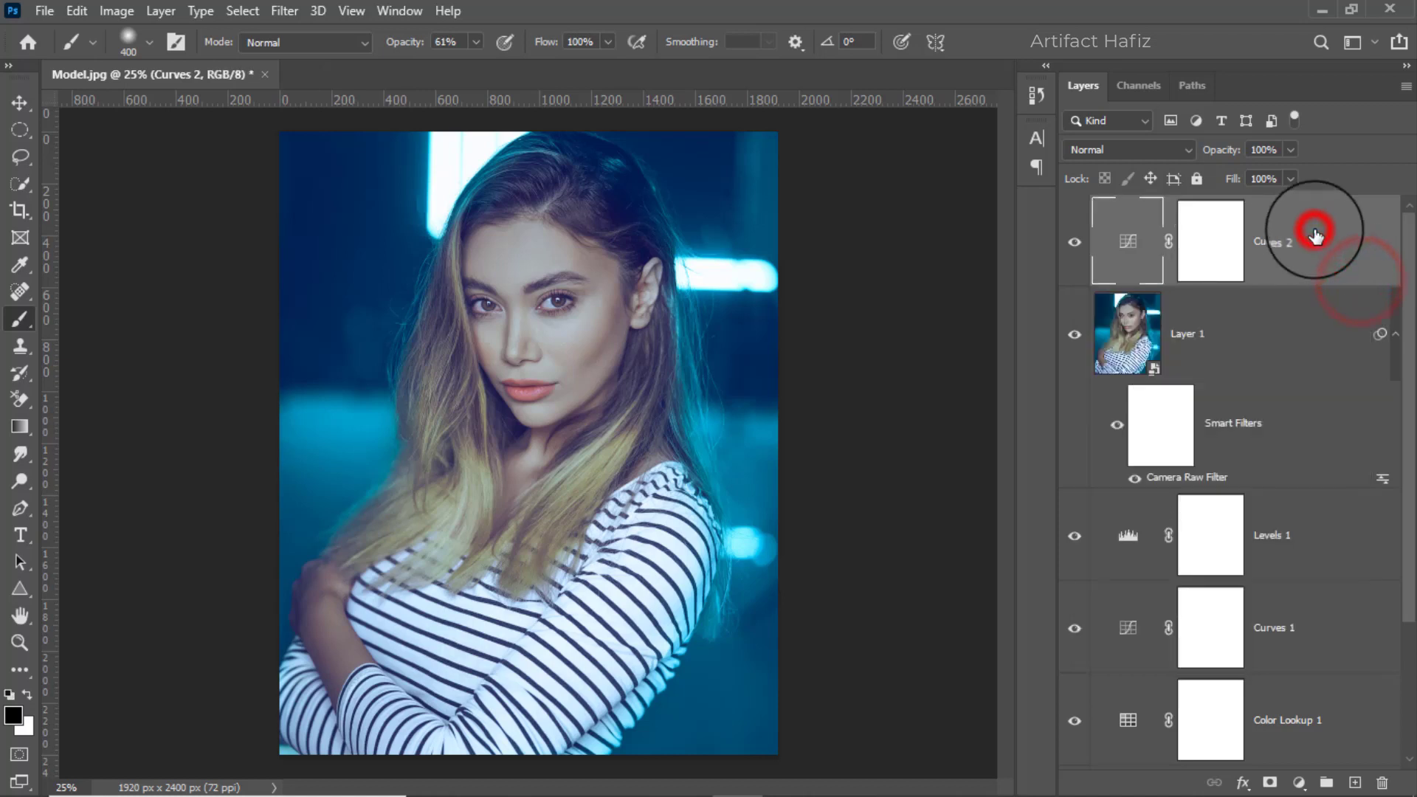
{"action": "left_click", "coordinate": [1295, 151]}
{"action": "left_click_drag", "start_coordinate": [1292, 174], "coordinate": [1243, 181]}
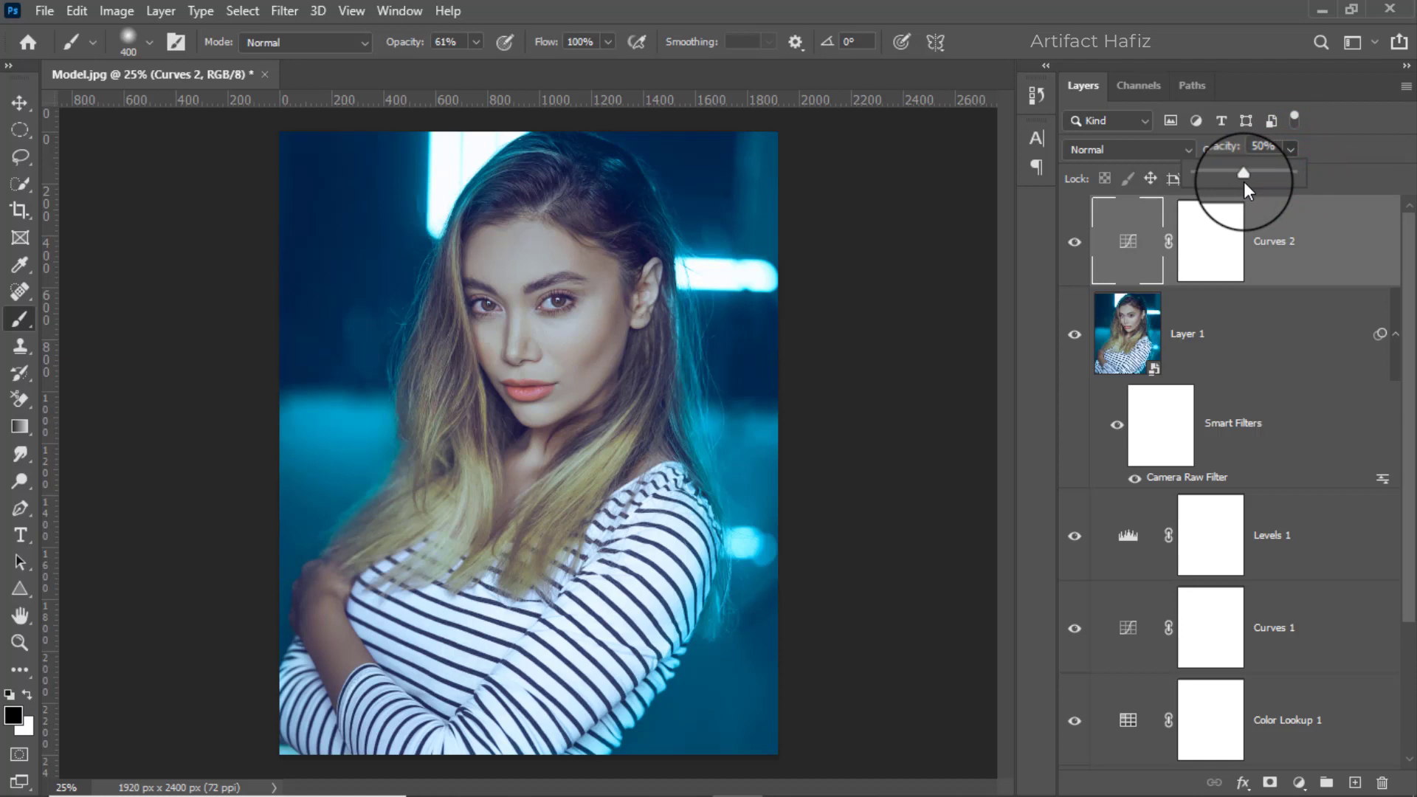
{"action": "left_click_drag", "start_coordinate": [1243, 175], "coordinate": [1265, 172]}
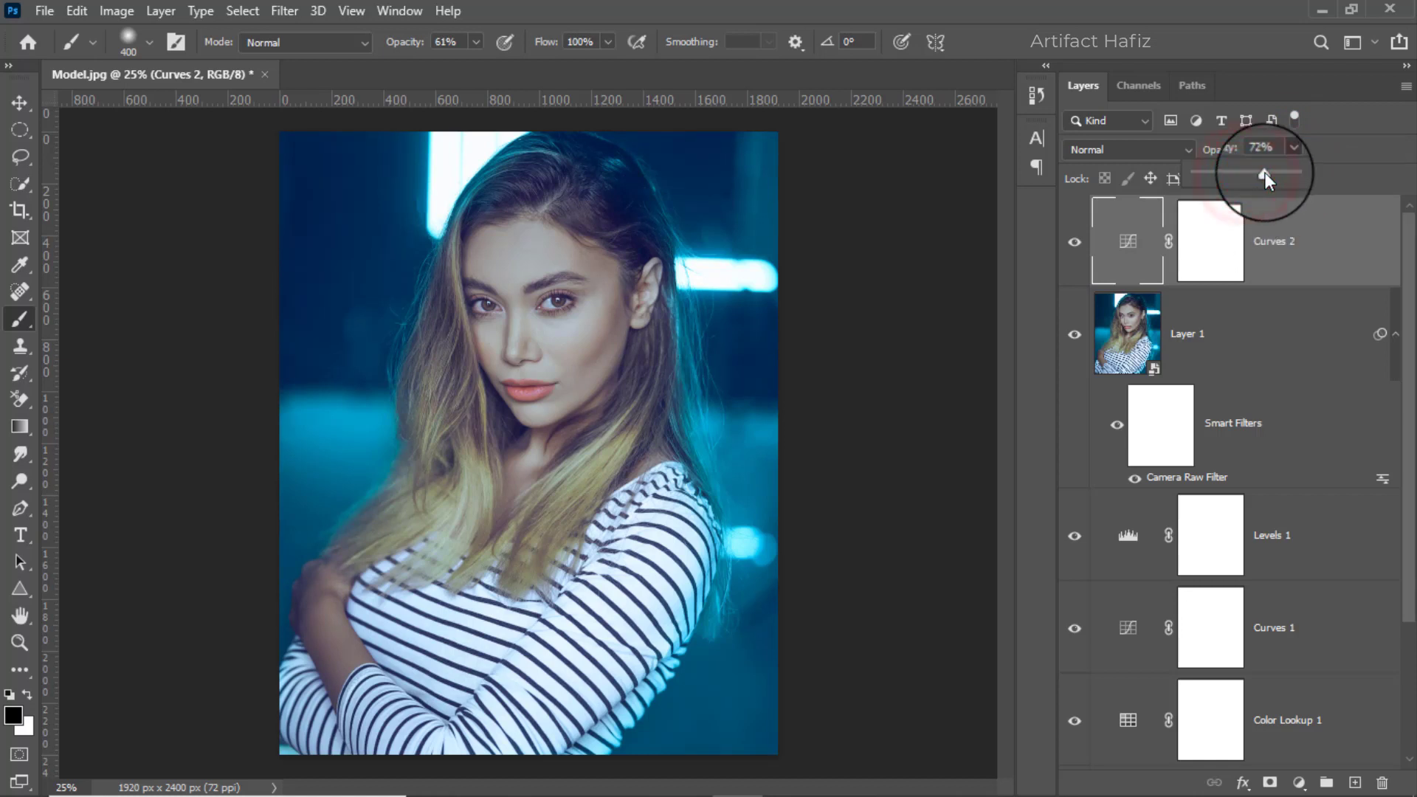
{"action": "left_click", "coordinate": [1288, 257]}
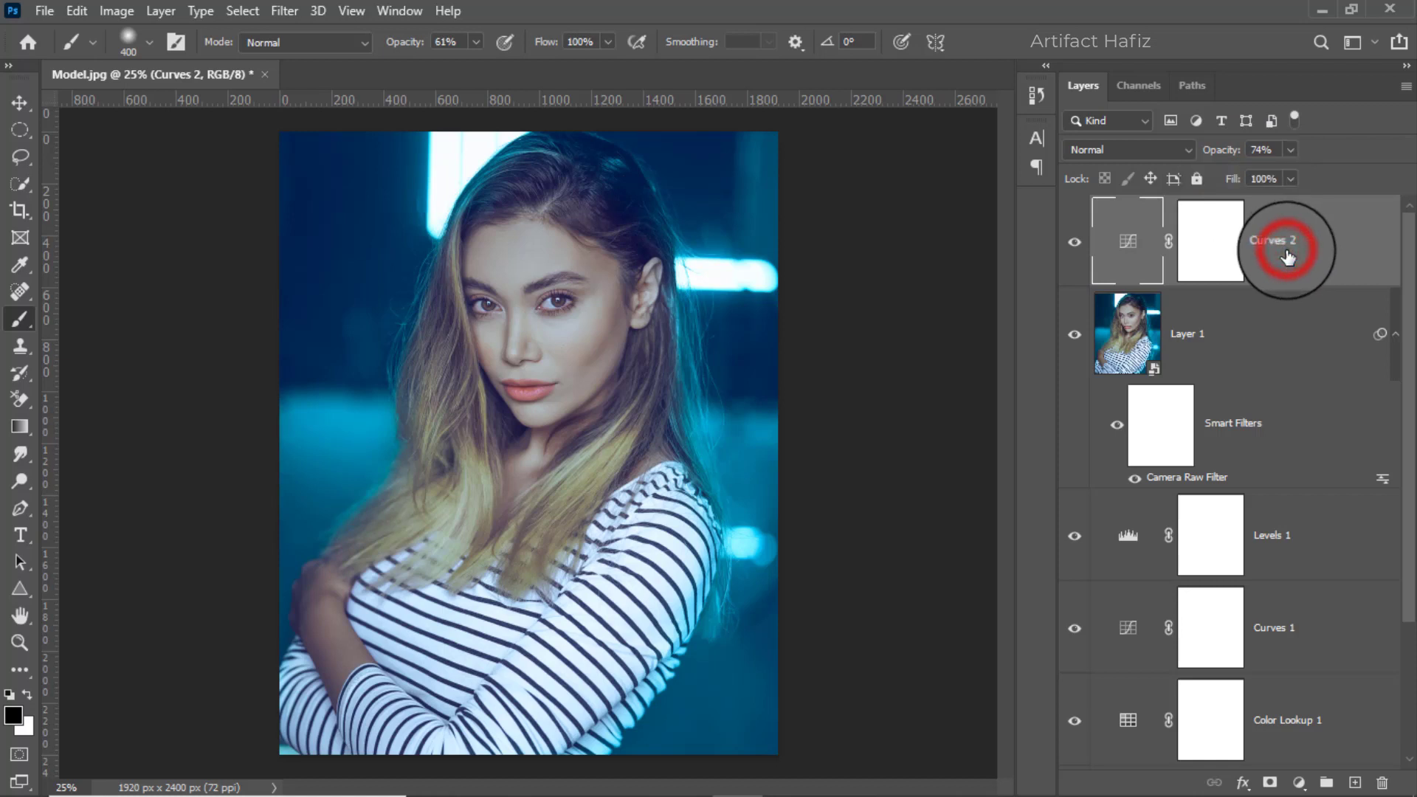
Add a Color Lookup adjustment layer above Curves 2 using the Soft_Warming.look 3D LUT.
{"action": "left_click", "coordinate": [1300, 782]}
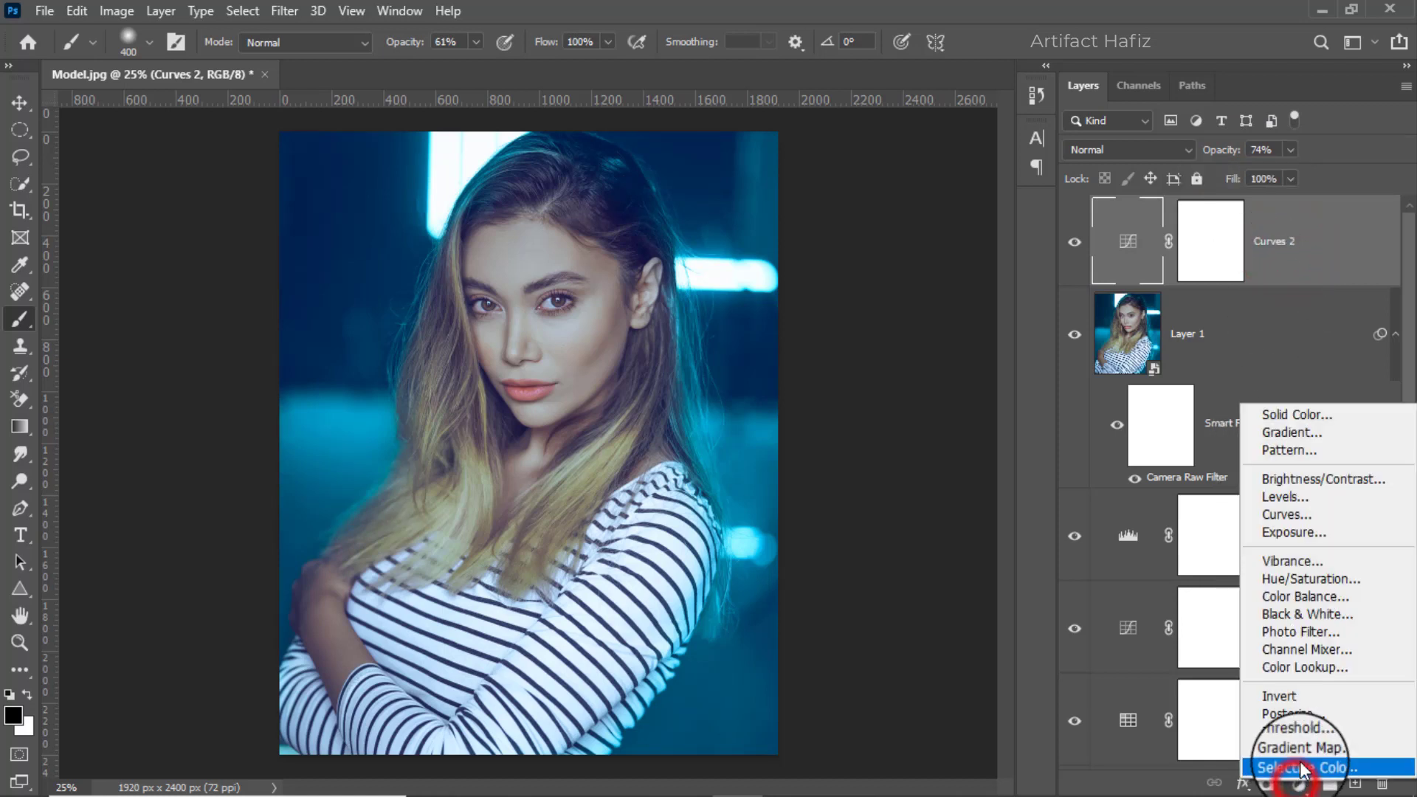
{"action": "left_click", "coordinate": [1299, 669]}
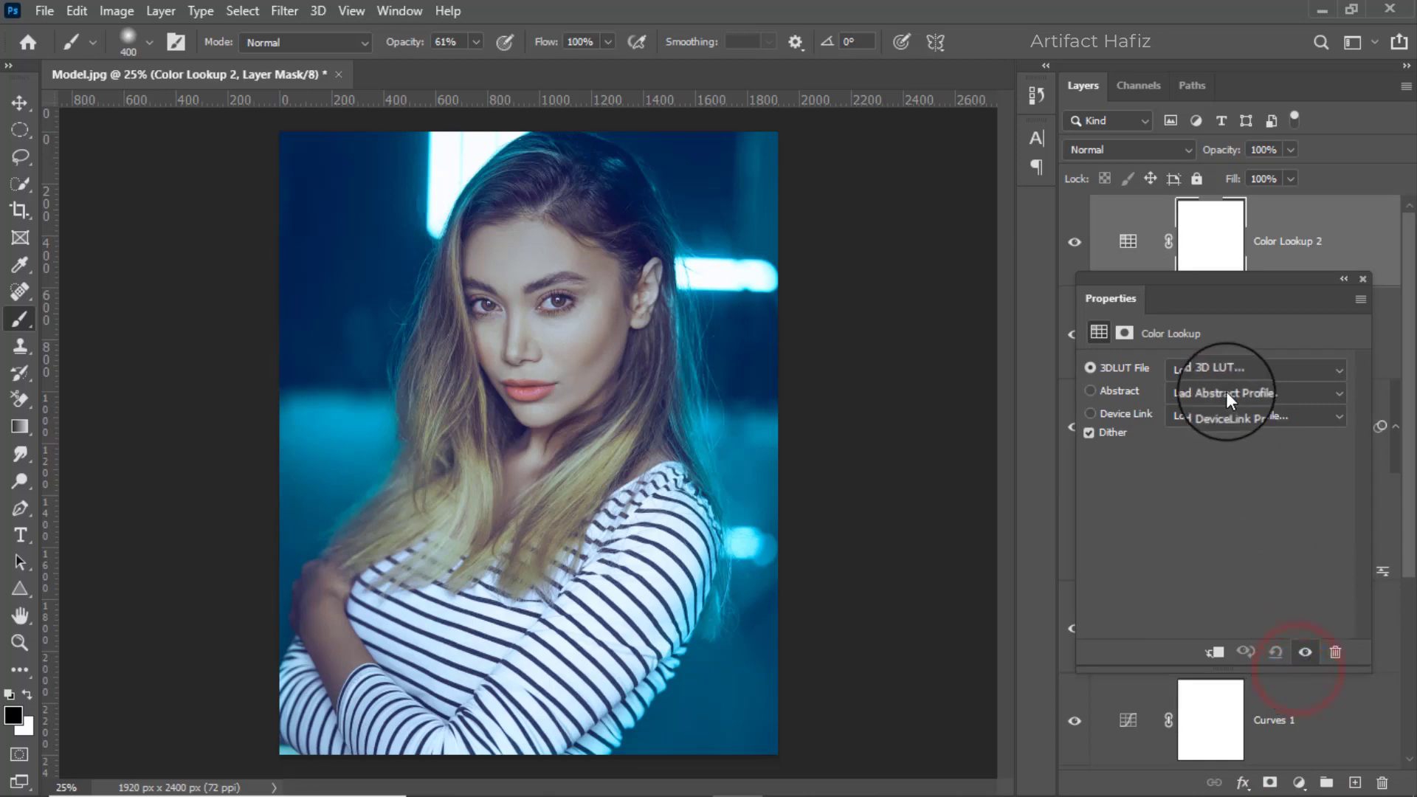
{"action": "left_click", "coordinate": [1218, 370]}
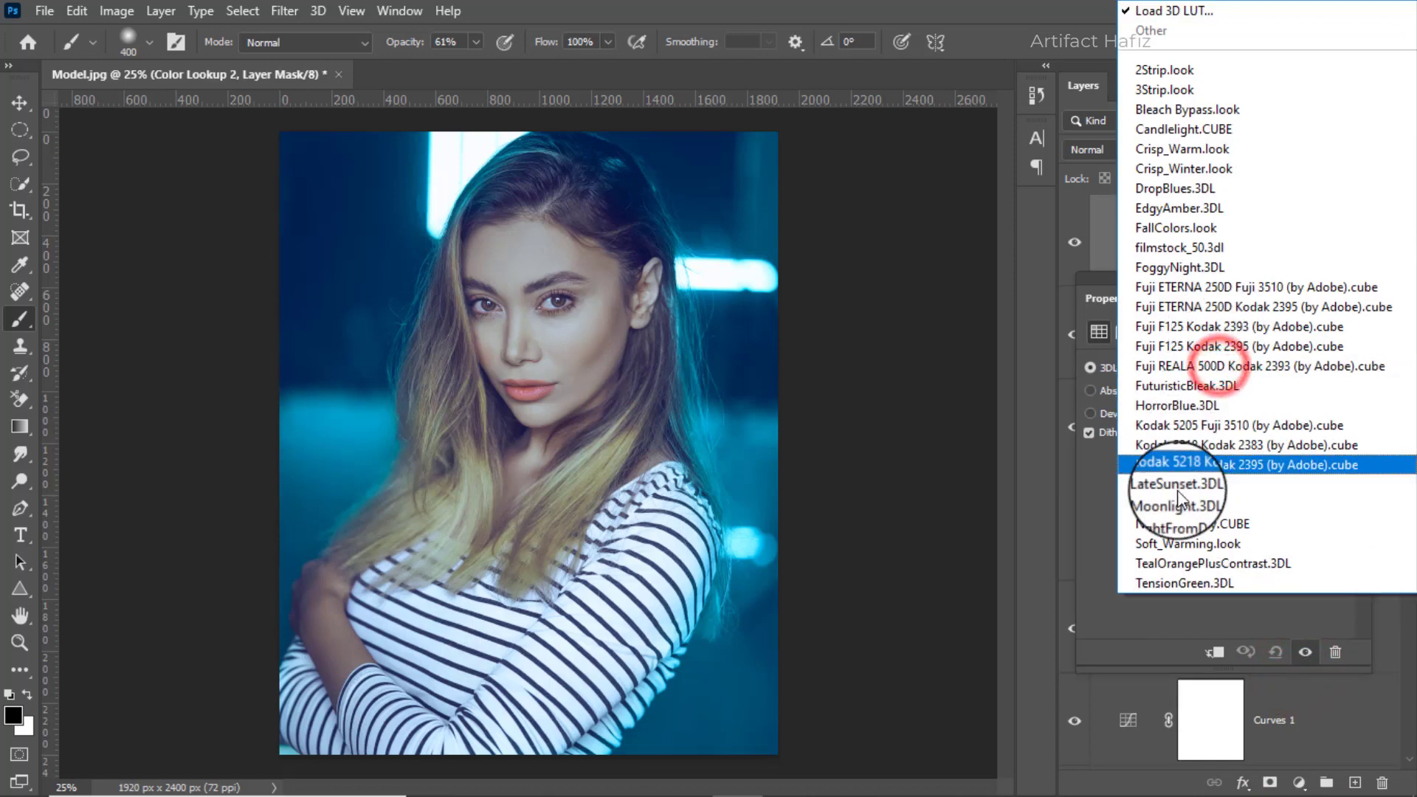
{"action": "left_click", "coordinate": [1181, 543]}
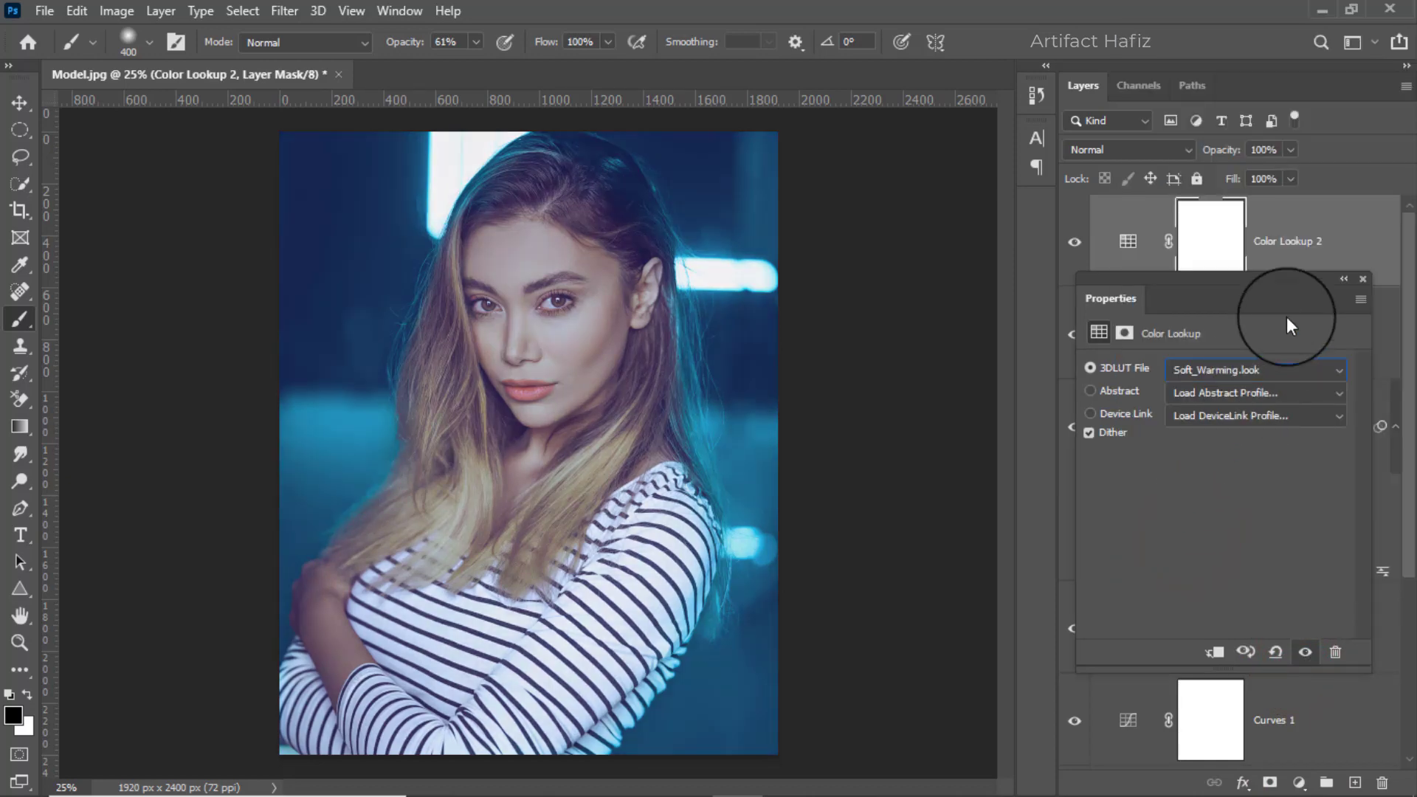
{"action": "left_click", "coordinate": [1364, 278]}
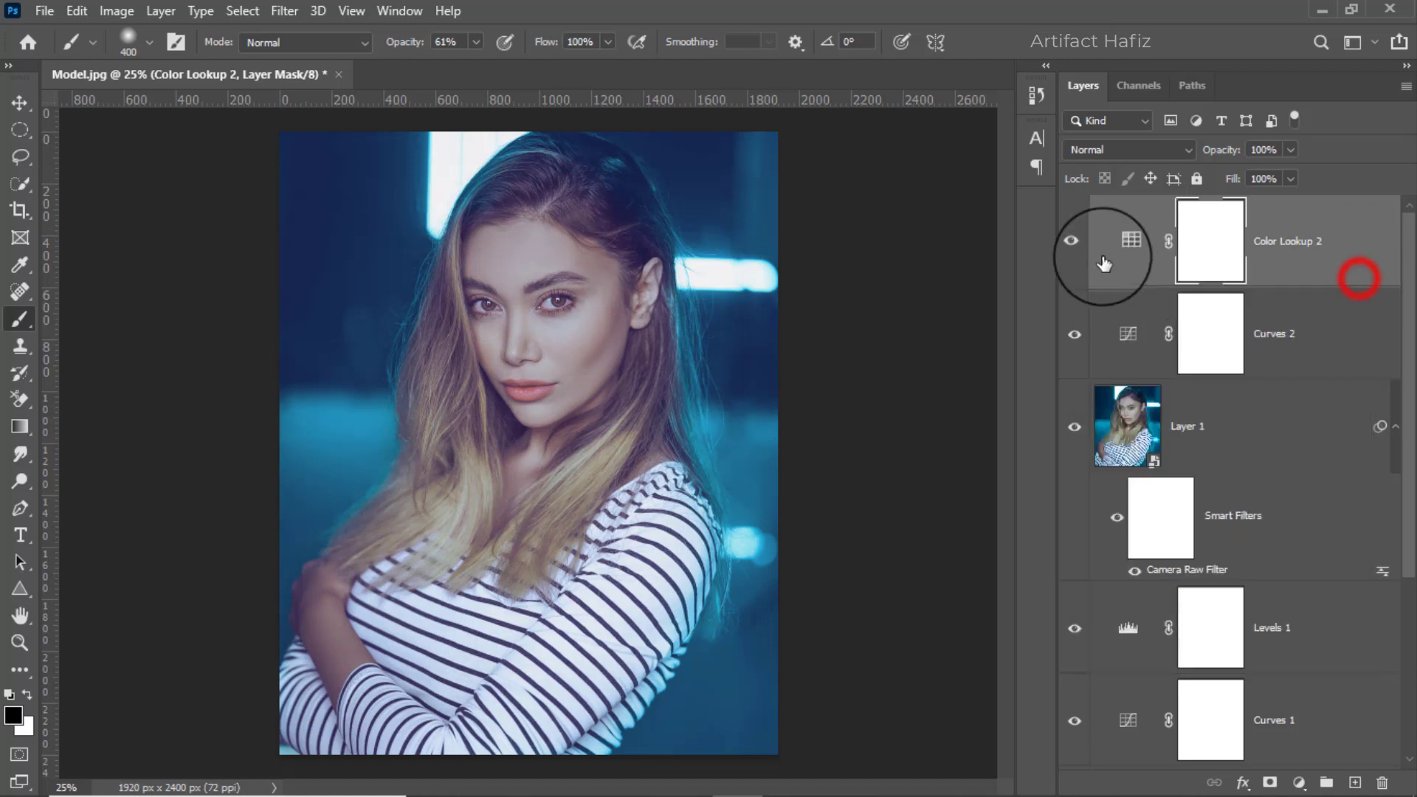
Compare the portrait with and without the Color Lookup 2 layer and inspect the graded result up close.
{"action": "left_click", "coordinate": [1072, 248]}
{"action": "left_click", "coordinate": [1072, 247]}
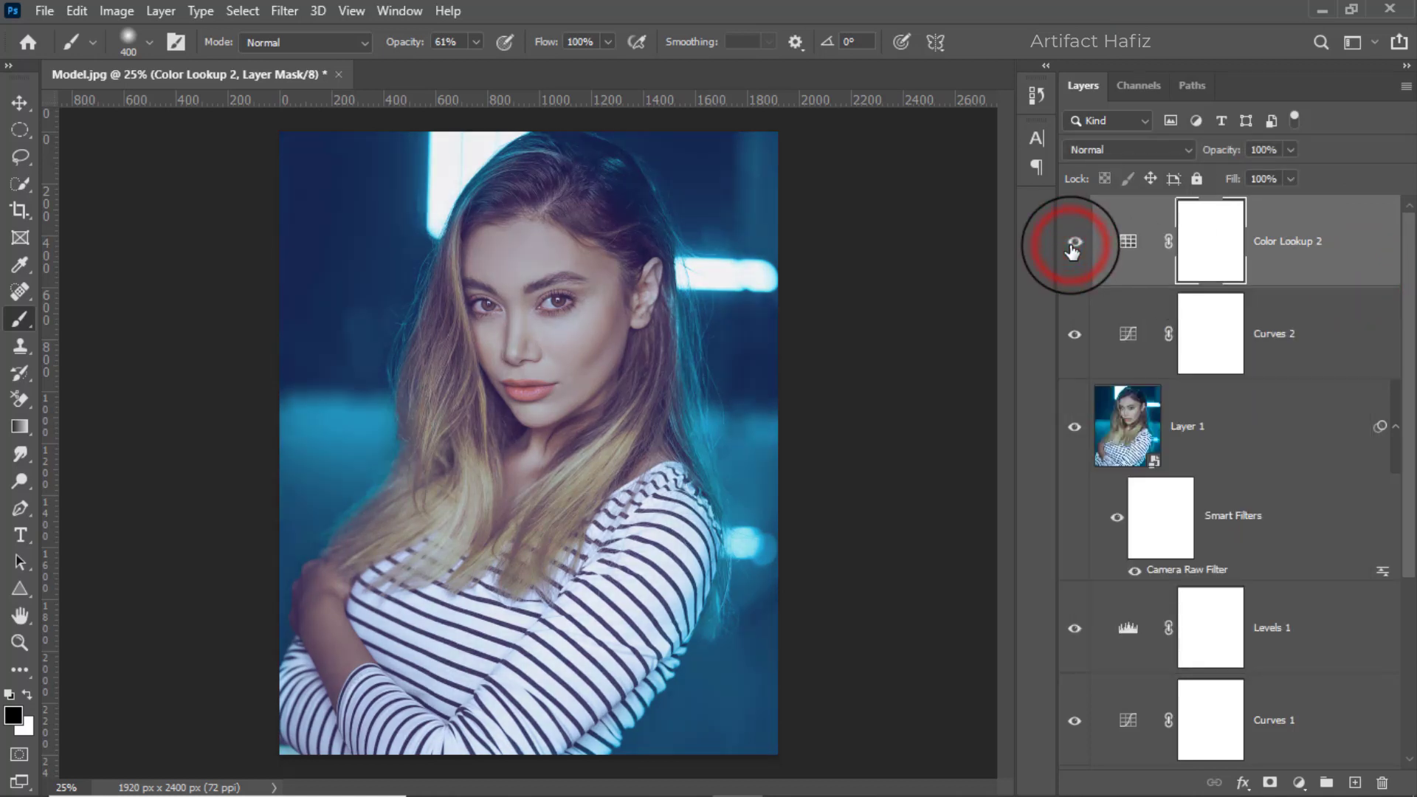
{"action": "left_click", "coordinate": [1073, 250]}
{"action": "left_click", "coordinate": [1073, 249]}
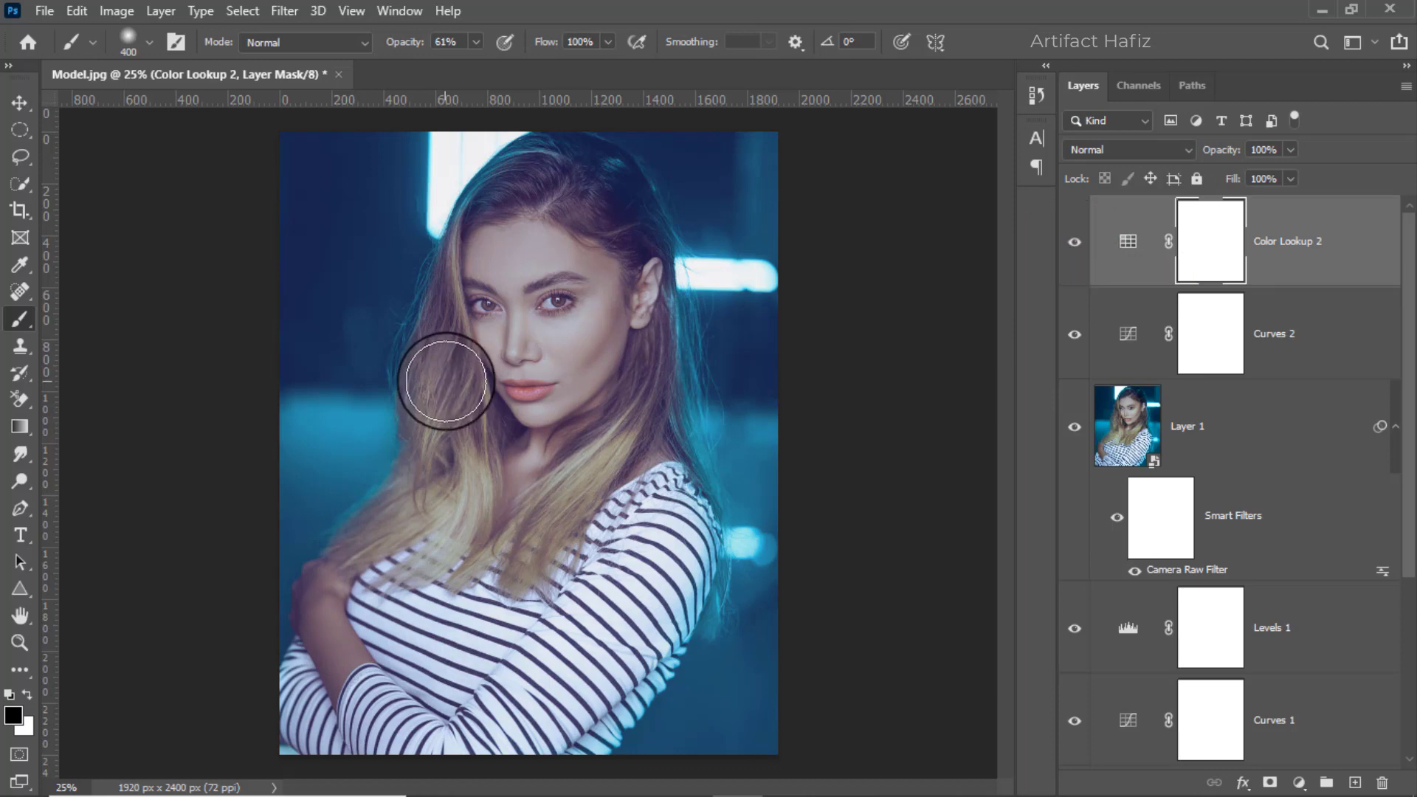
{"action": "scroll", "coordinate": [514, 352], "scroll_direction": "up", "scroll_amount": 2}
{"action": "scroll", "coordinate": [507, 361], "scroll_direction": "down", "scroll_amount": 1}
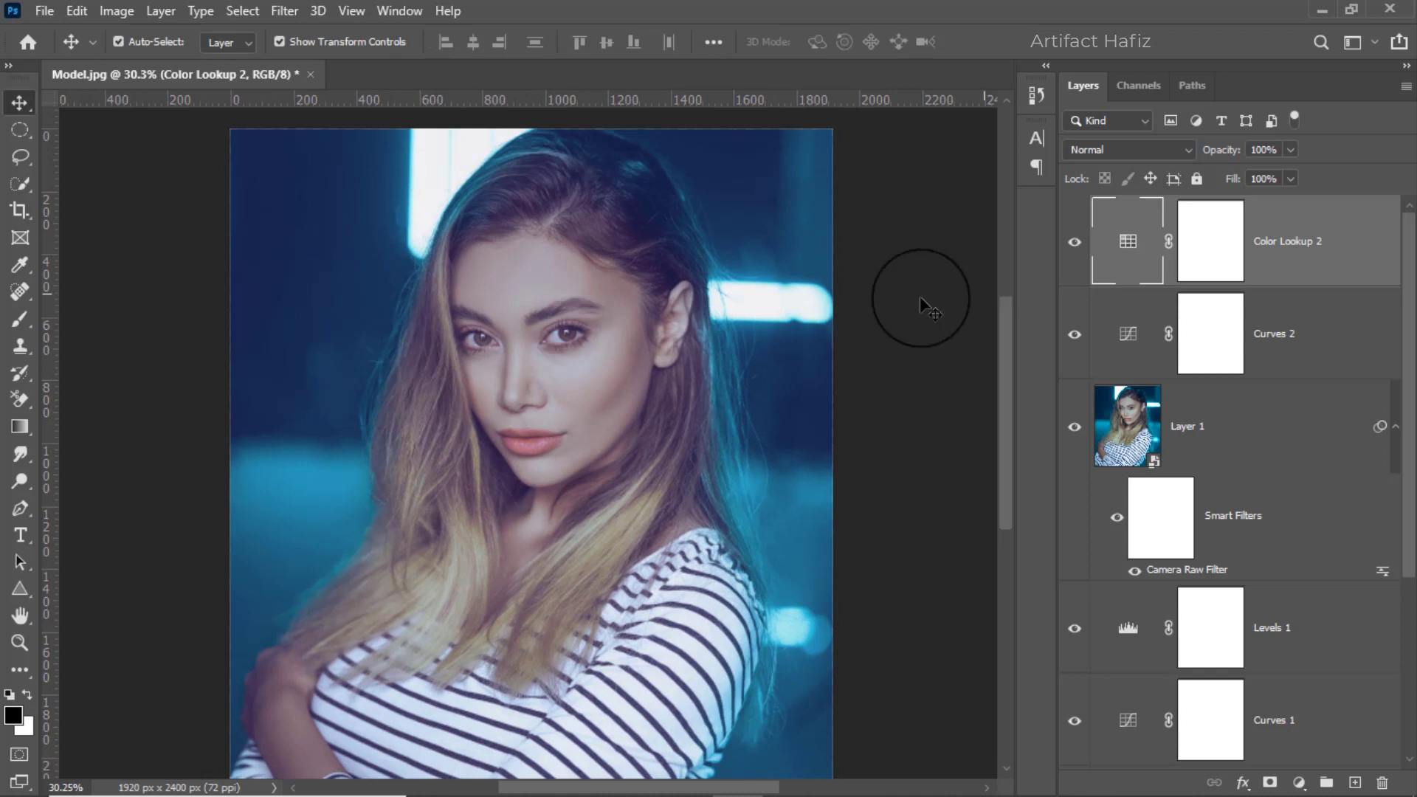
Add a Selective Color adjustment layer above Color Lookup 2 and set its Blues to Cyan +2, Magenta -38, Yellow +18 and Black +13.
{"action": "left_click", "coordinate": [1320, 251]}
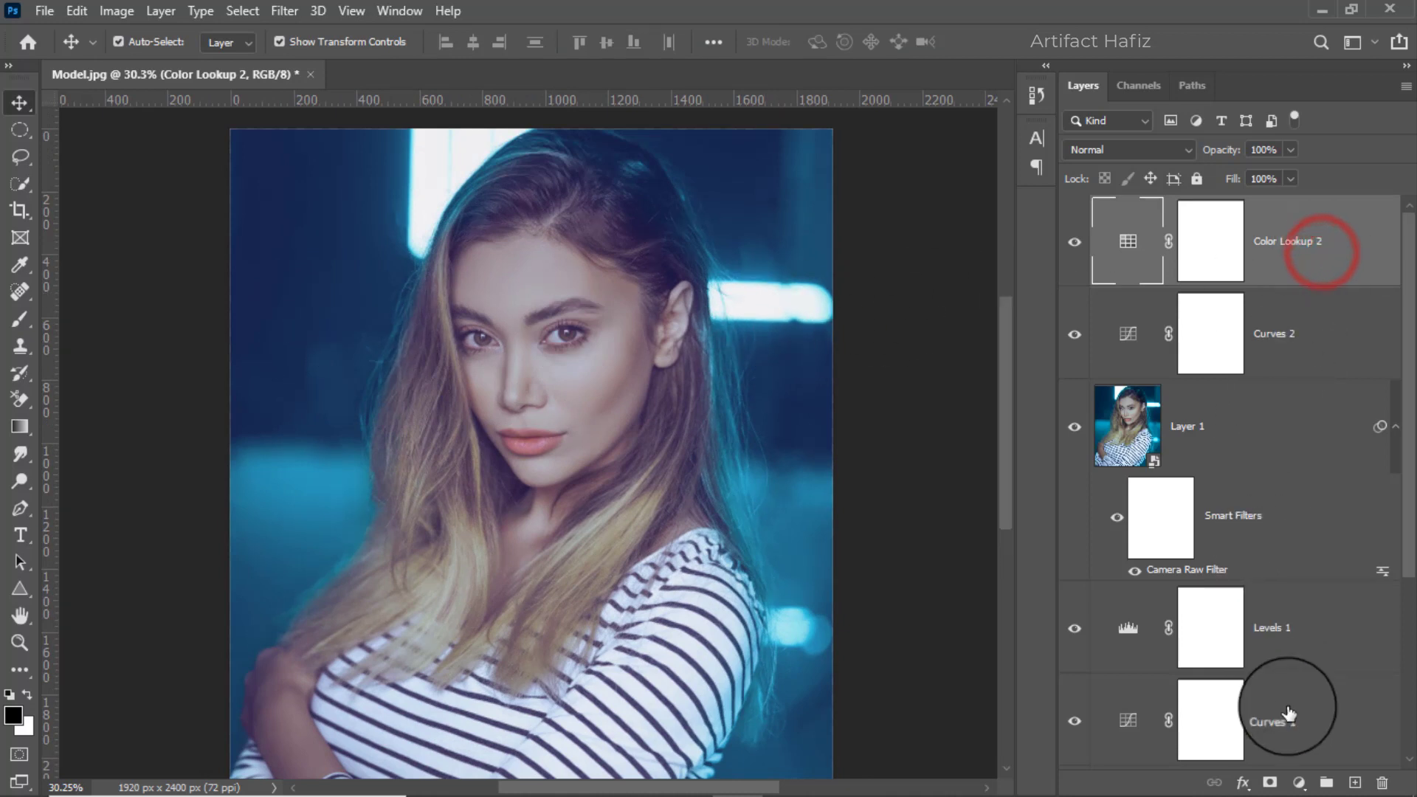
{"action": "left_click", "coordinate": [1299, 782]}
{"action": "left_click", "coordinate": [1294, 768]}
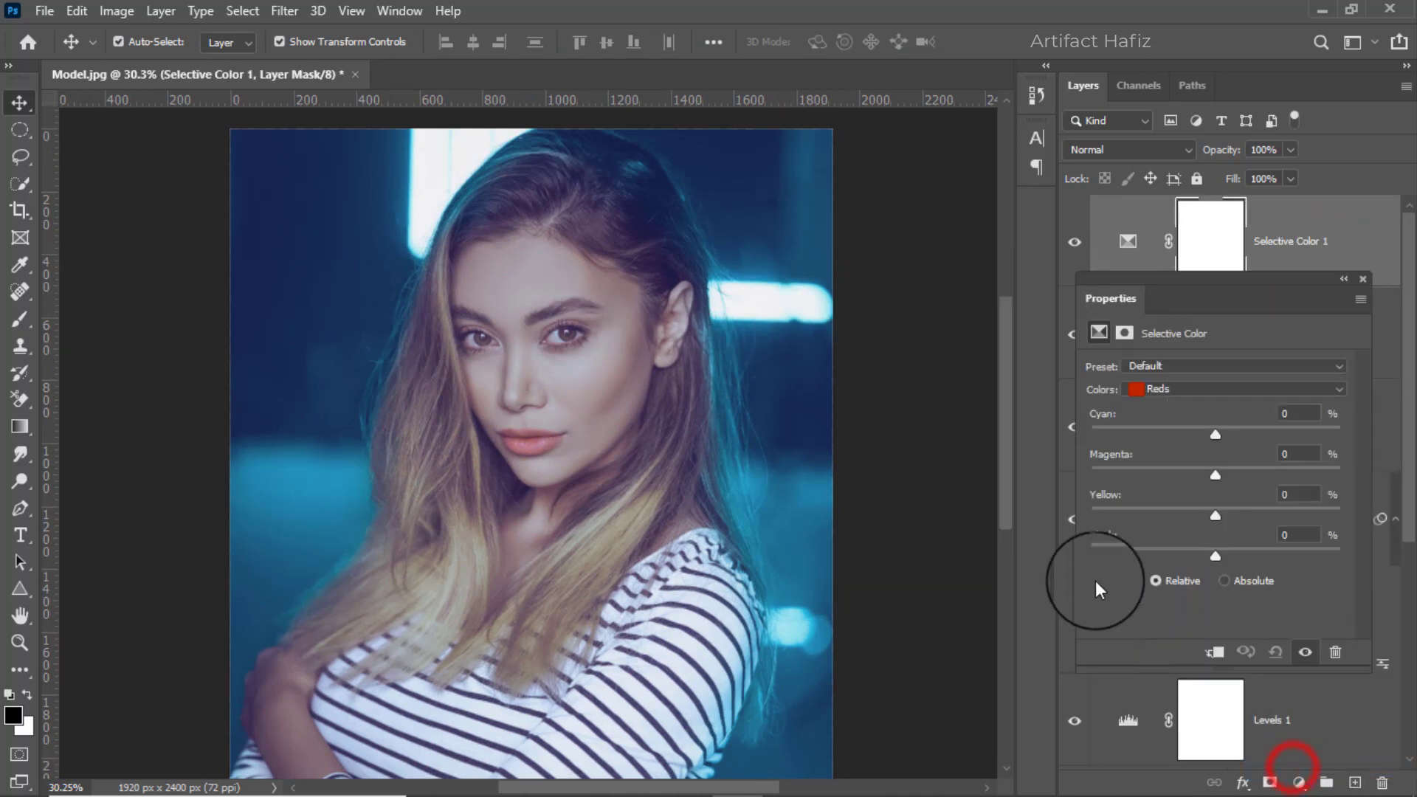
{"action": "left_click", "coordinate": [1168, 388]}
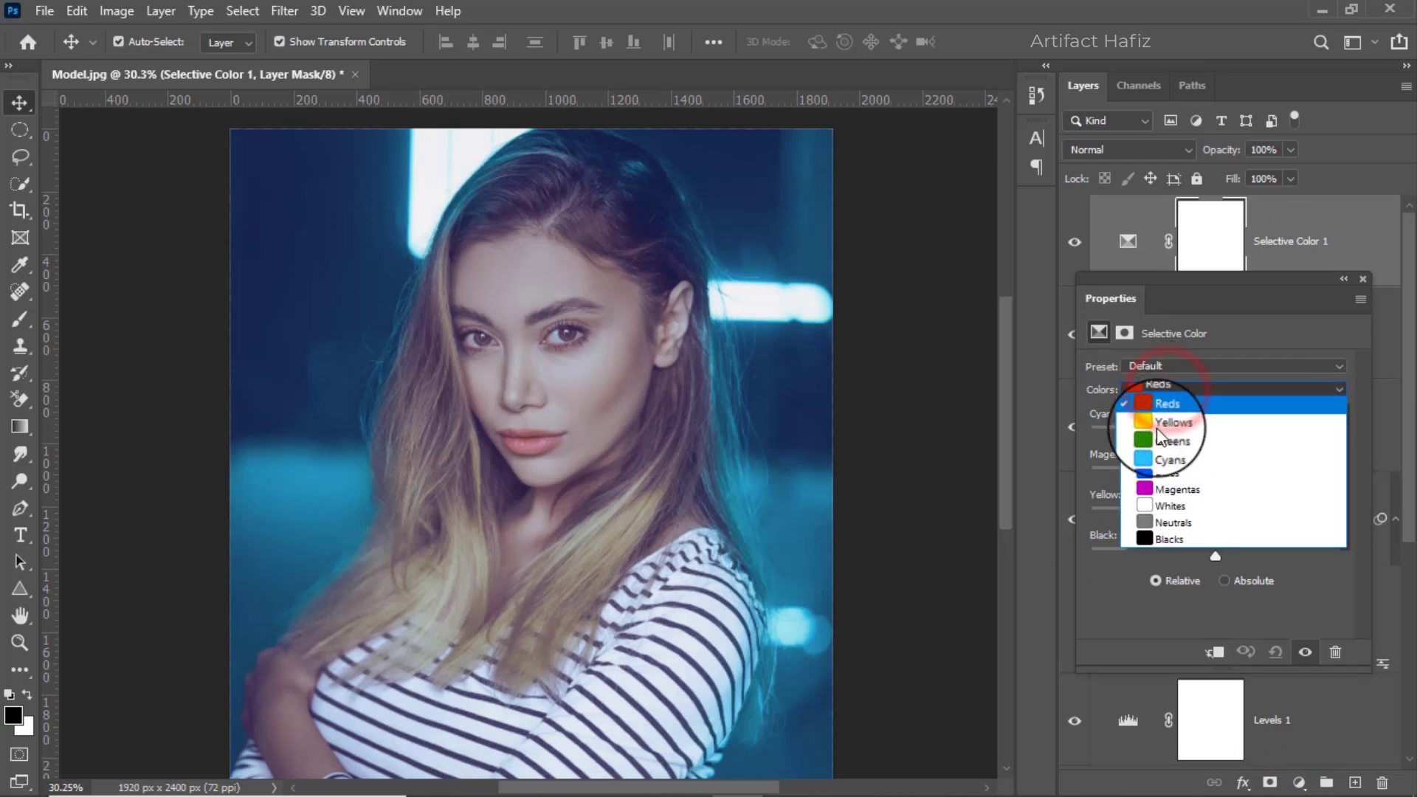
{"action": "left_click", "coordinate": [1165, 474]}
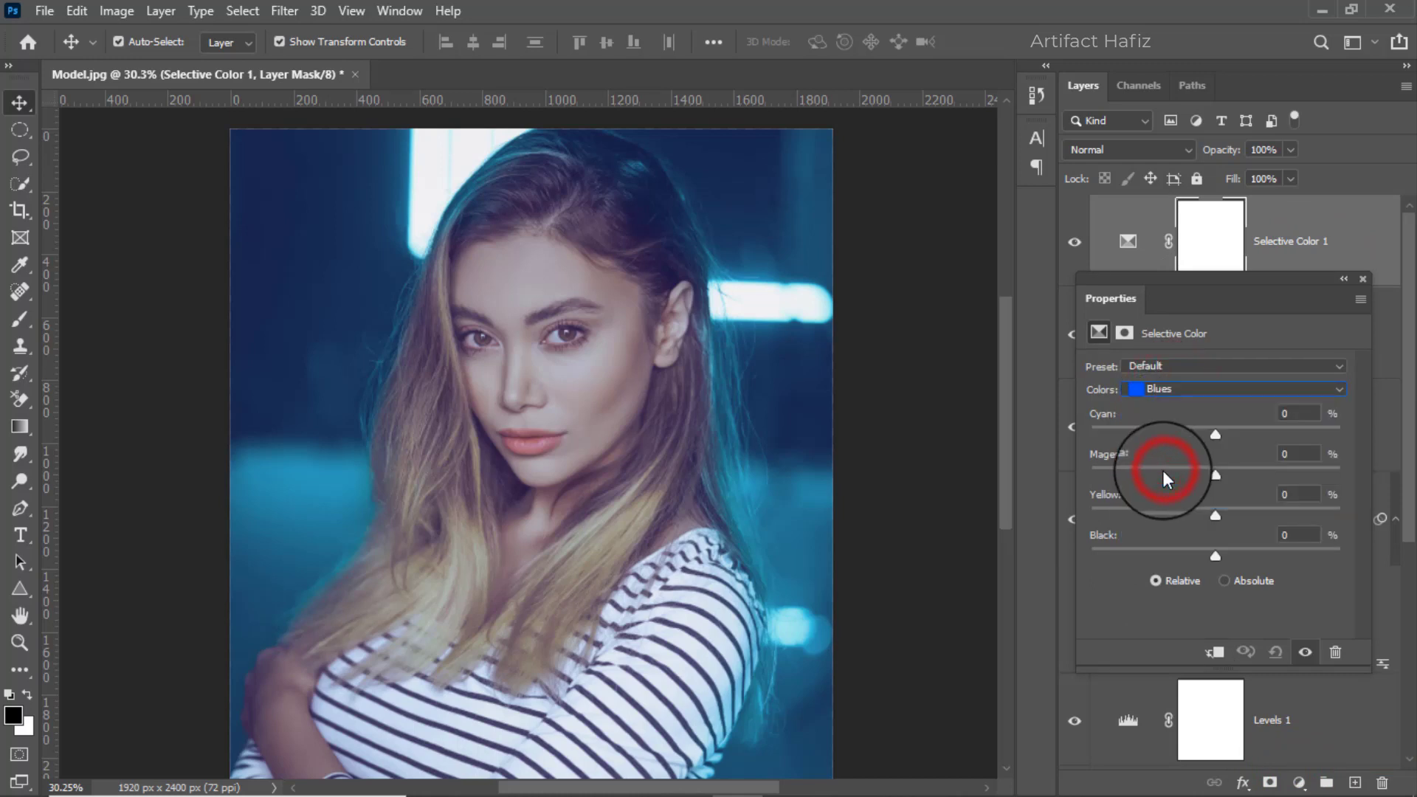
{"action": "left_click_drag", "start_coordinate": [1216, 434], "coordinate": [1145, 487]}
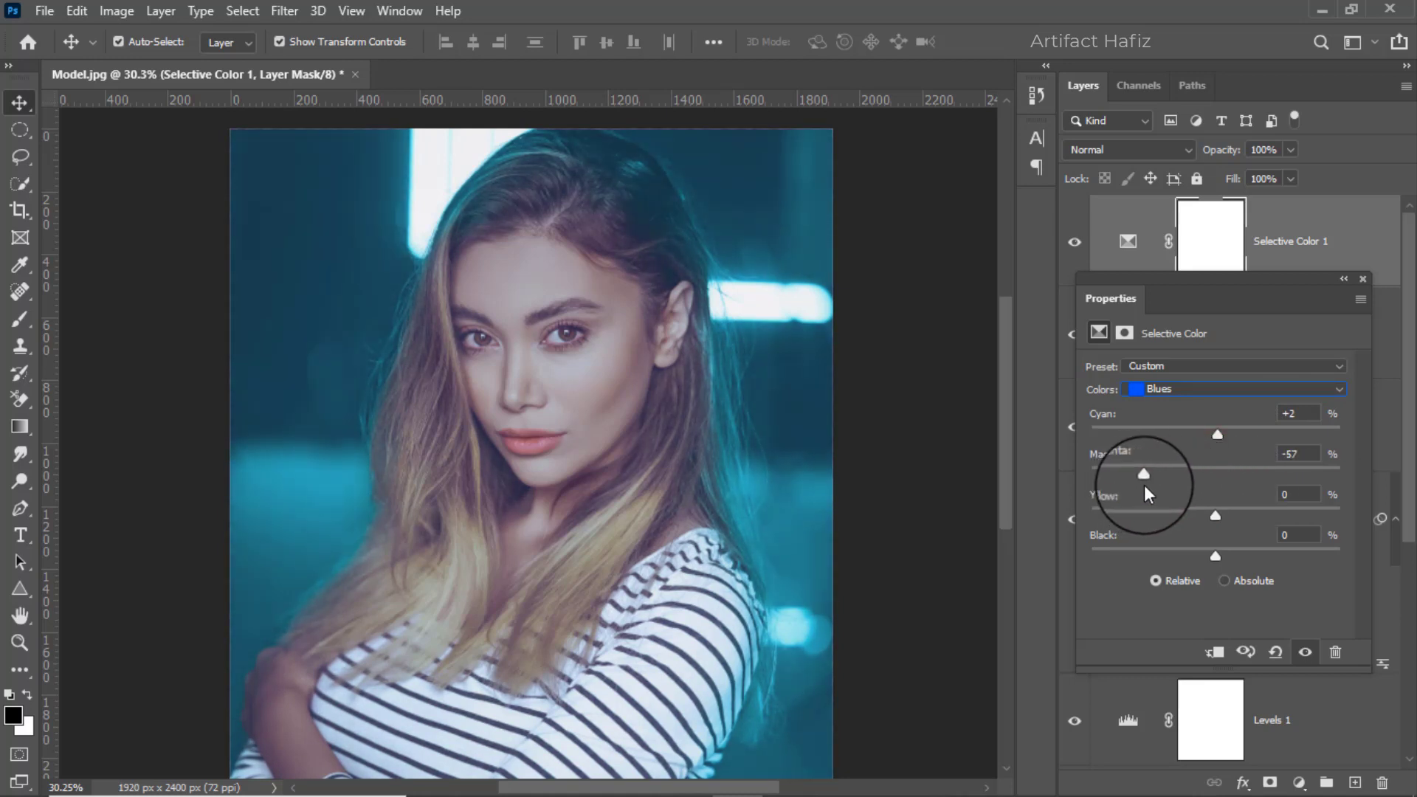
{"action": "left_click_drag", "start_coordinate": [1215, 515], "coordinate": [1231, 556]}
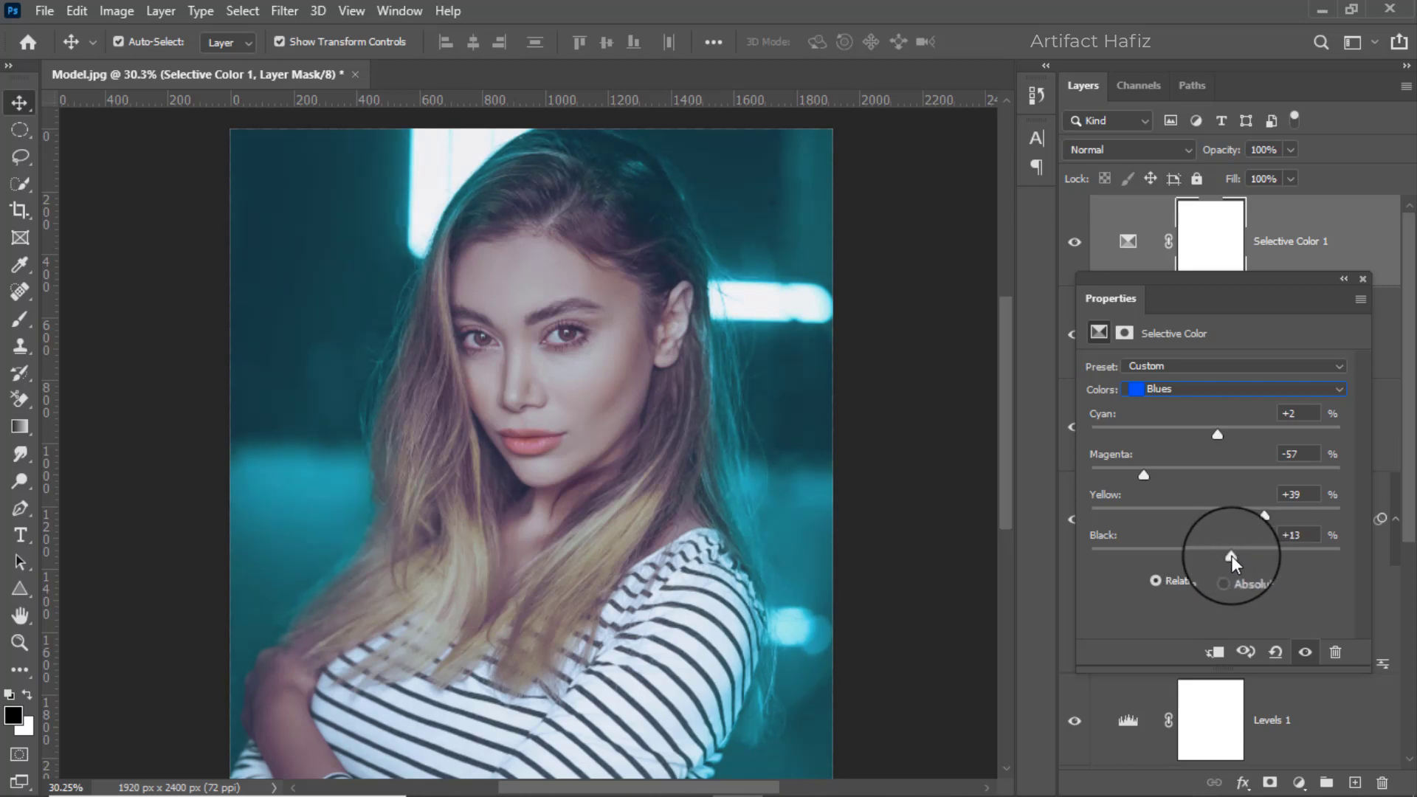
{"action": "mouse_move", "coordinate": [1144, 475]}
{"action": "left_mouse_down"}
{"action": "mouse_move", "coordinate": [1202, 478]}
{"action": "mouse_move", "coordinate": [1168, 480]}
{"action": "left_mouse_up"}
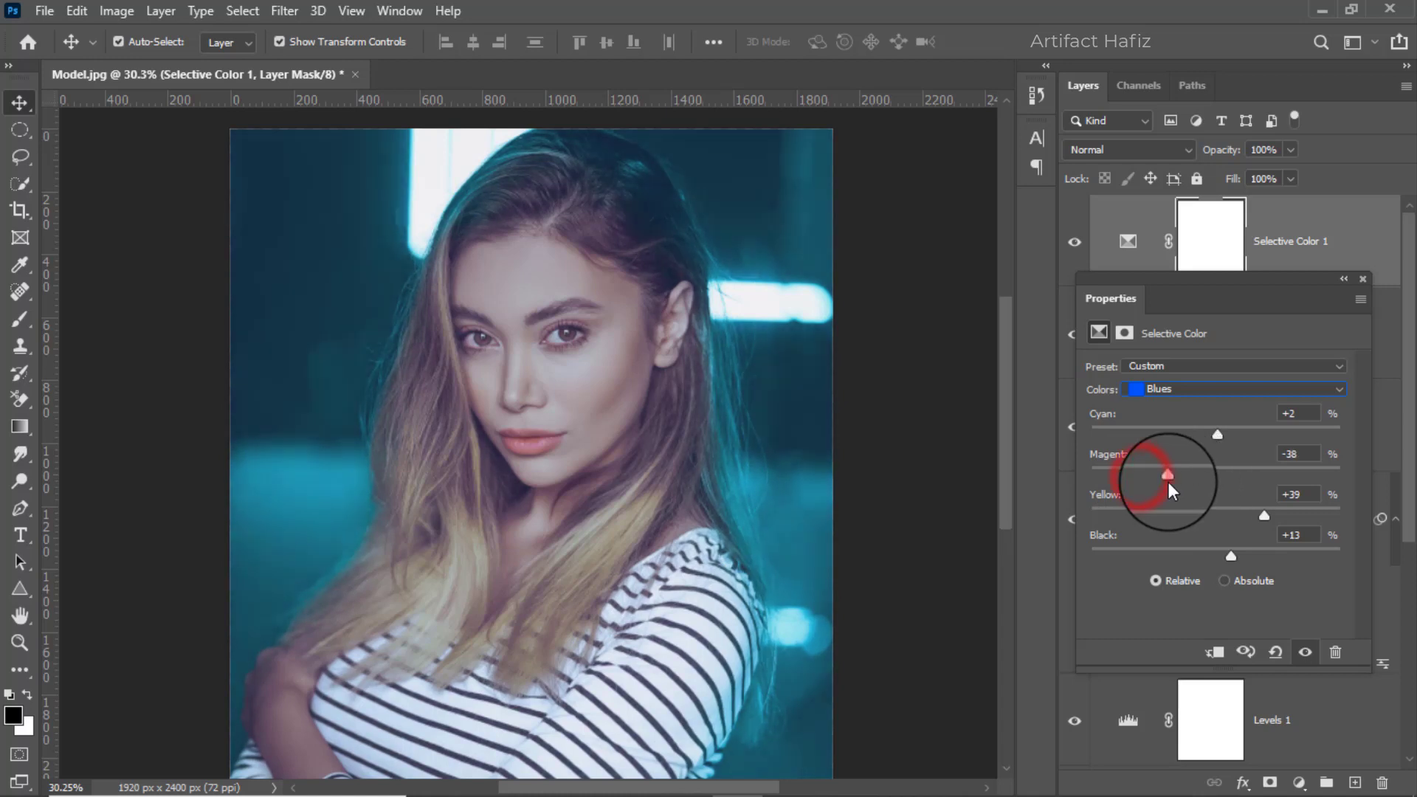
{"action": "mouse_move", "coordinate": [1266, 516]}
{"action": "left_mouse_down"}
{"action": "mouse_move", "coordinate": [1210, 515]}
{"action": "mouse_move", "coordinate": [1238, 515]}
{"action": "left_mouse_up"}
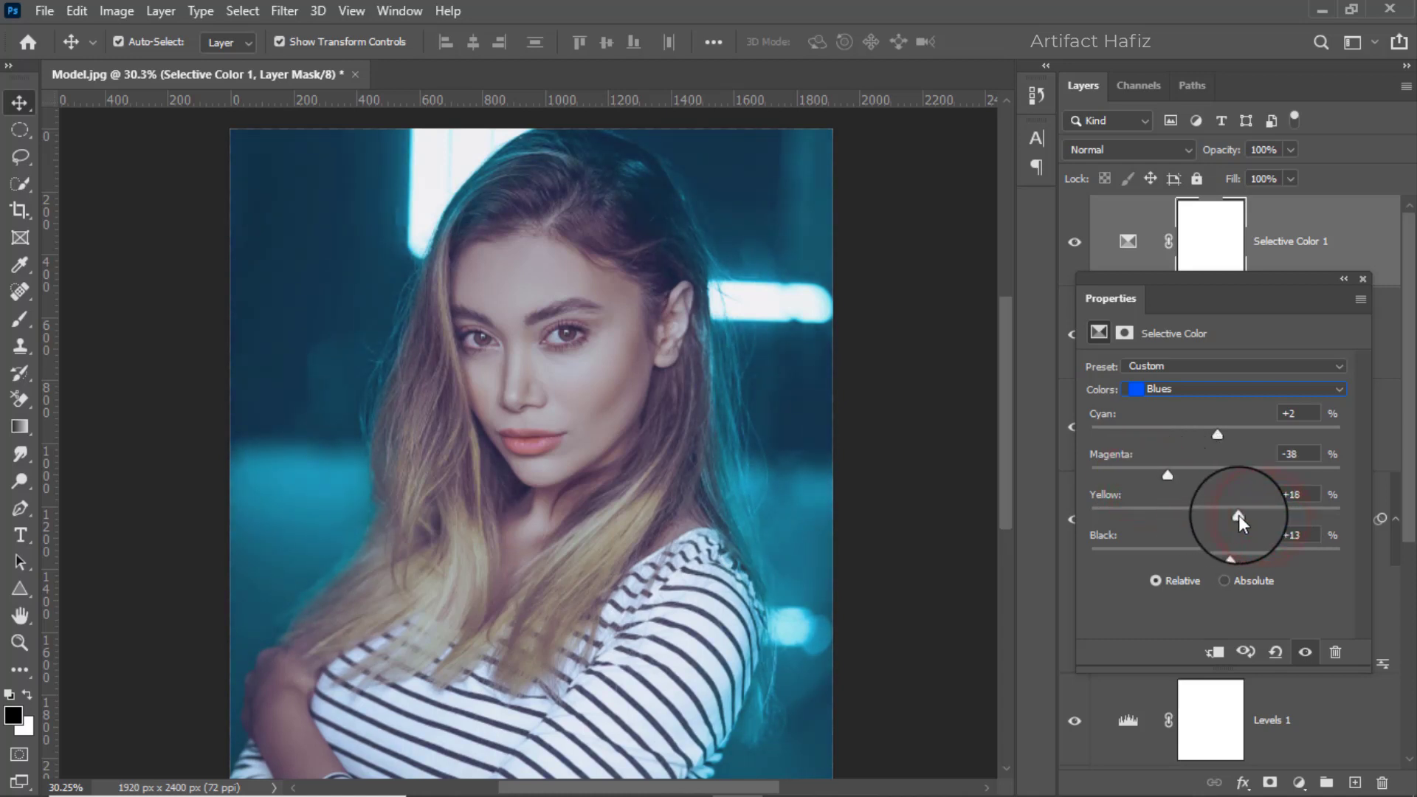
Set the Cyans of the Selective Color adjustment to Cyan +17, Magenta -6, Yellow +71 and Black -44.
{"action": "left_click", "coordinate": [1169, 388]}
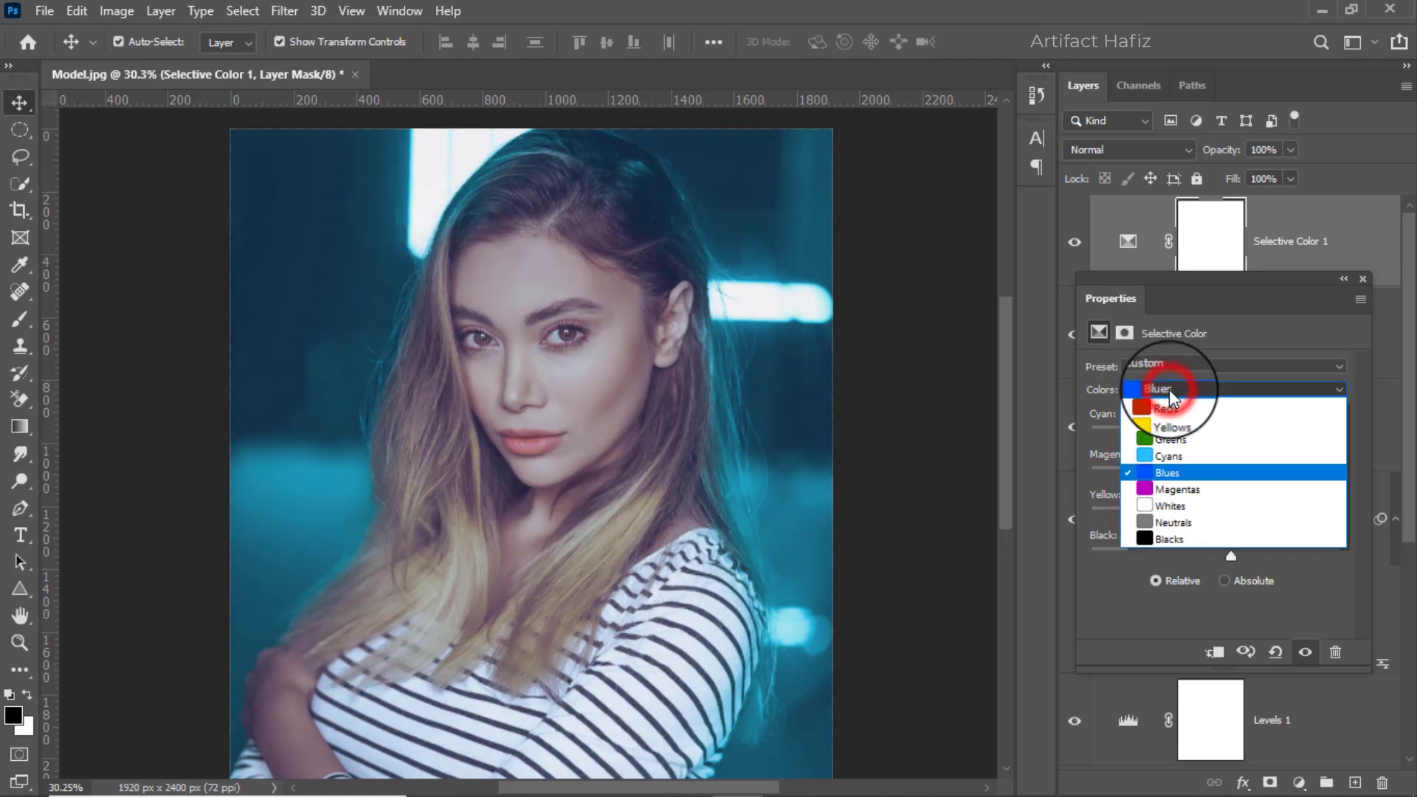
{"action": "left_click", "coordinate": [1179, 459]}
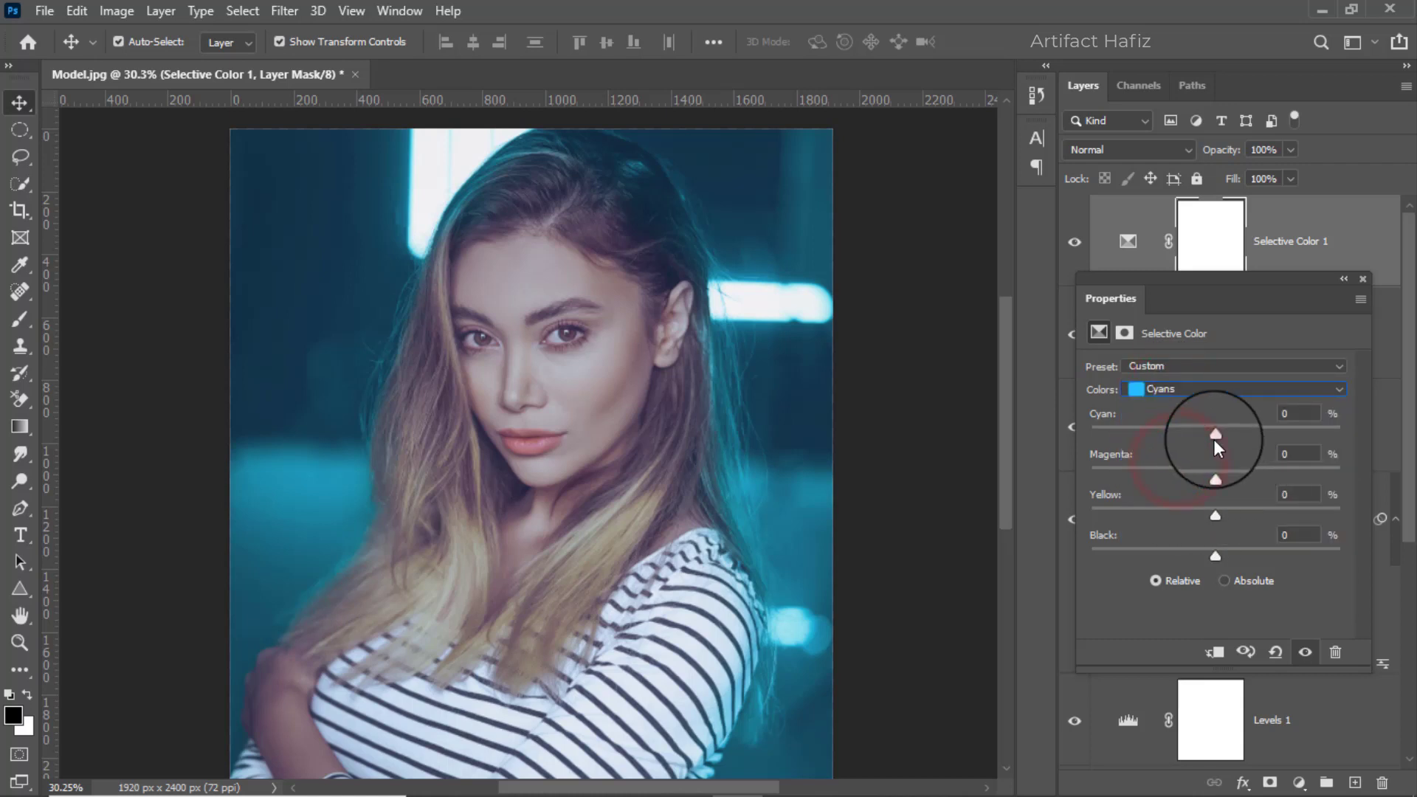
{"action": "left_click_drag", "start_coordinate": [1215, 435], "coordinate": [1303, 520]}
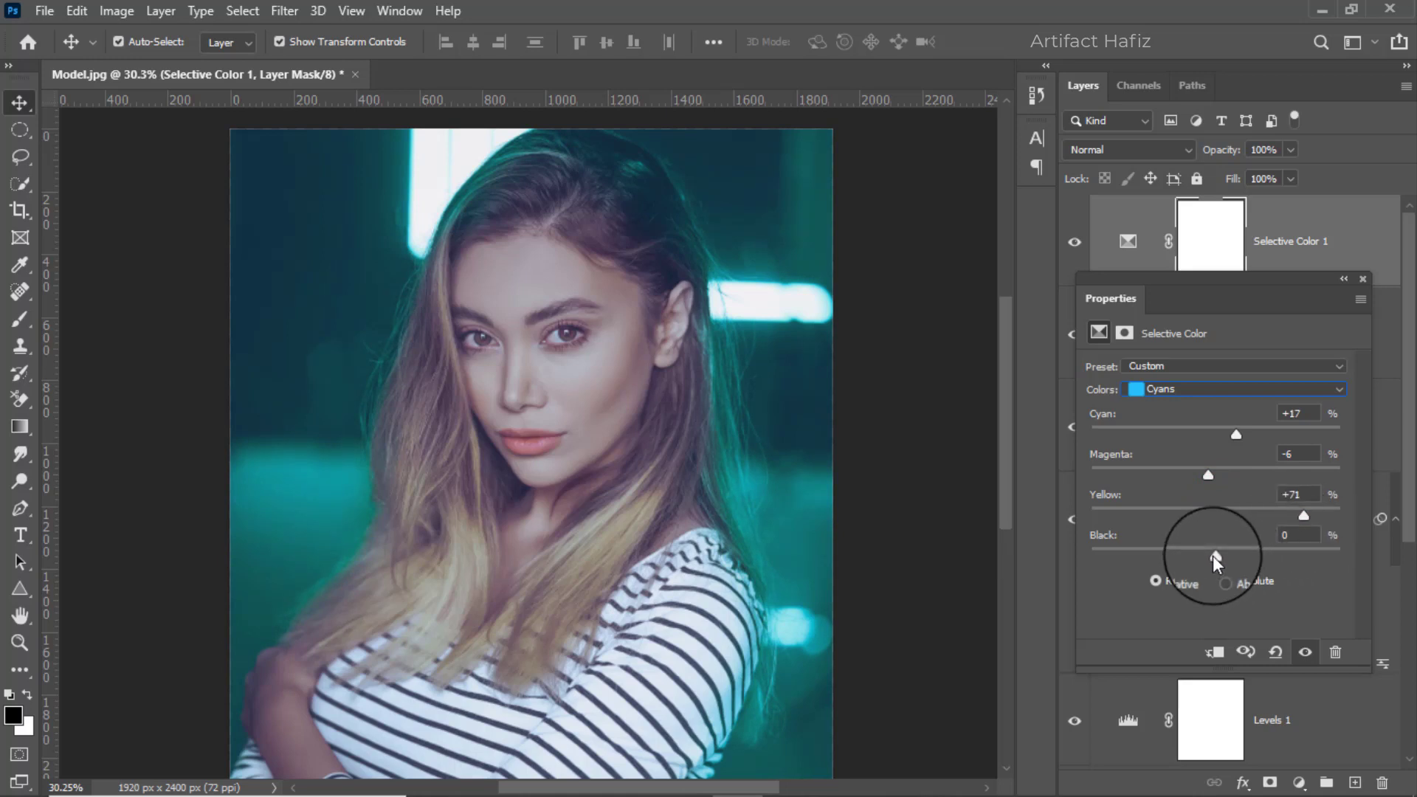
{"action": "left_click_drag", "start_coordinate": [1216, 558], "coordinate": [1162, 569]}
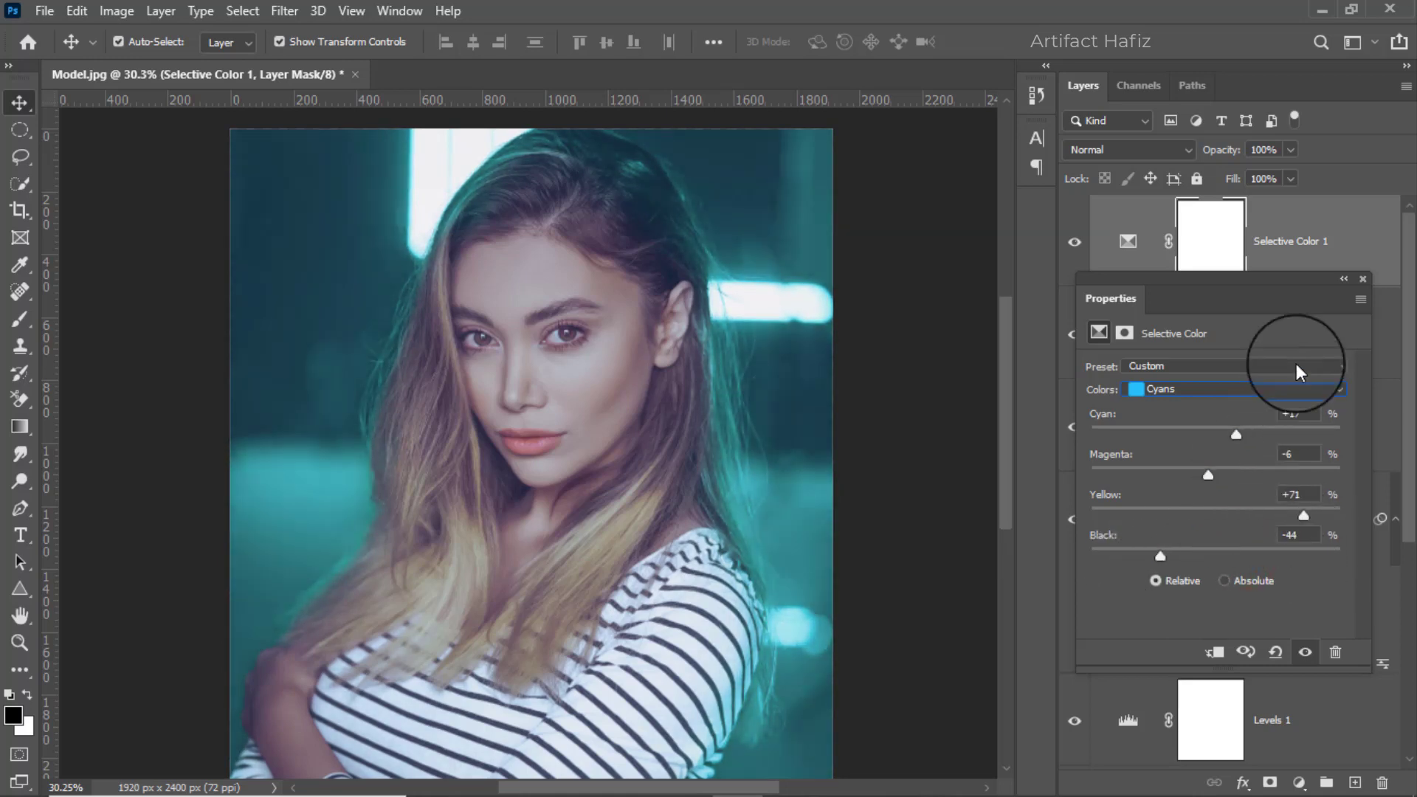
{"action": "left_click", "coordinate": [1362, 279]}
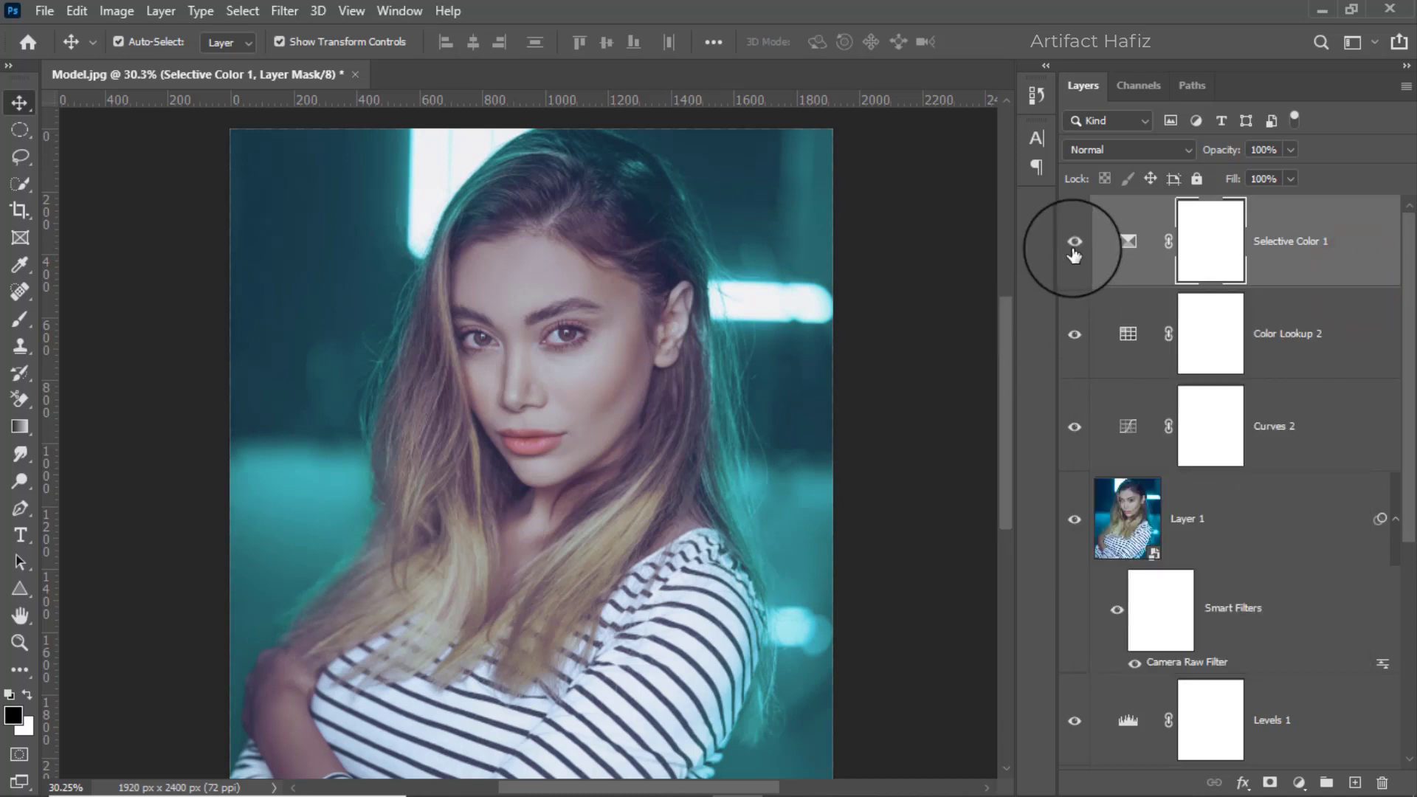
Compare the portrait with and without the Selective Color 1 layer.
{"action": "left_click", "coordinate": [1075, 244]}
{"action": "left_click", "coordinate": [1074, 243]}
{"action": "left_click", "coordinate": [1073, 245]}
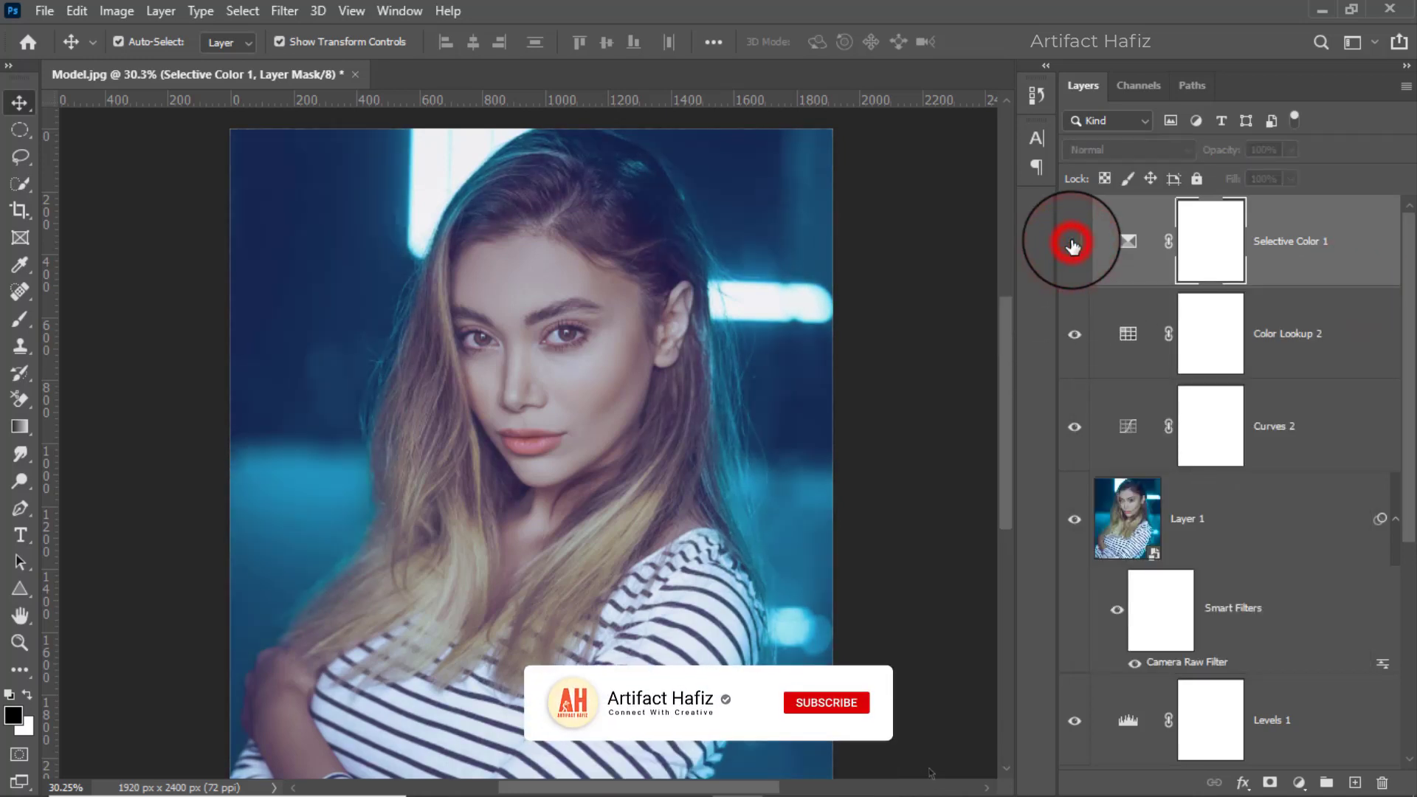
{"action": "left_click", "coordinate": [1074, 243]}
Reduce the opacity of the Selective Color 1 layer to 90%.
{"action": "left_click", "coordinate": [1318, 243]}
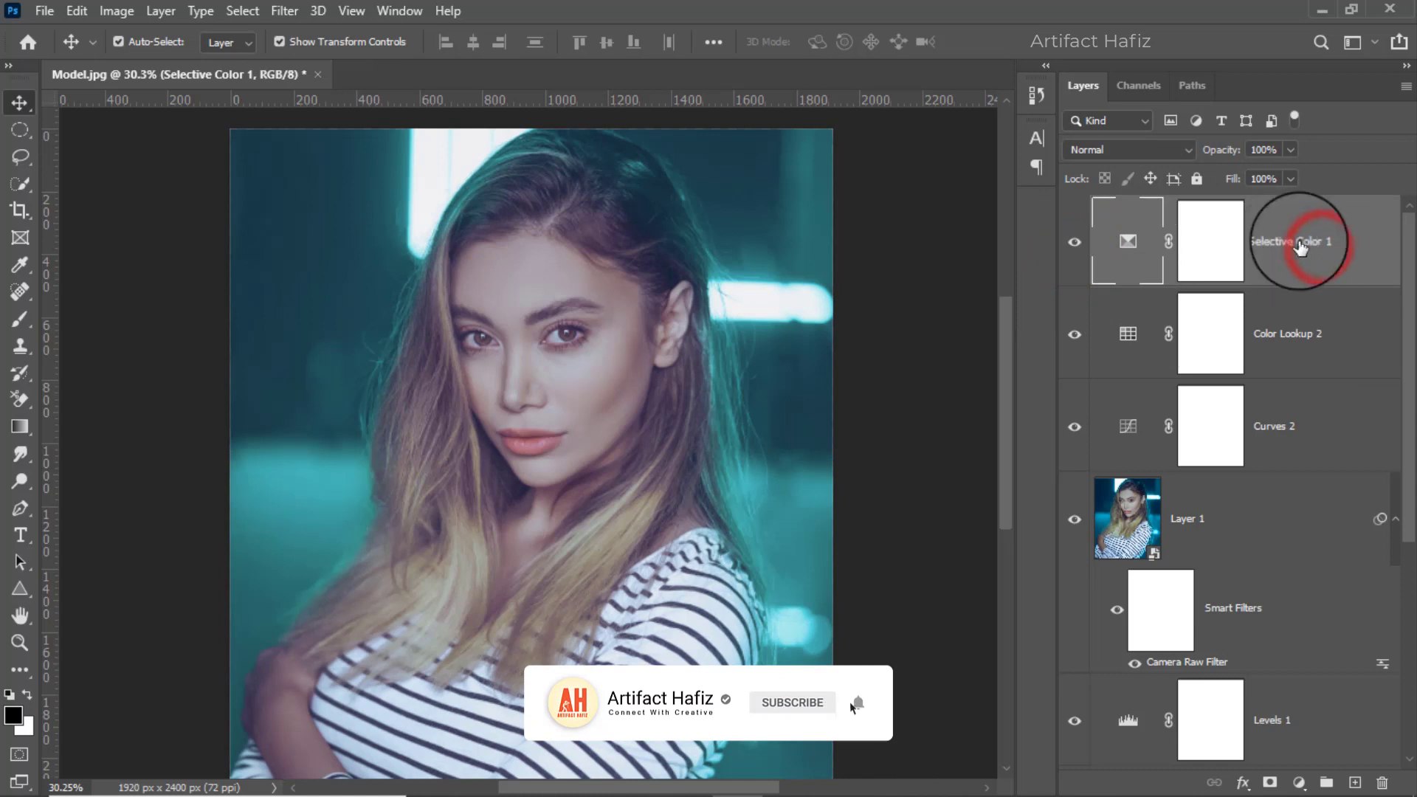
{"action": "left_click", "coordinate": [1292, 149]}
{"action": "mouse_move", "coordinate": [1290, 171]}
{"action": "left_mouse_down"}
{"action": "mouse_move", "coordinate": [1253, 177]}
{"action": "mouse_move", "coordinate": [1281, 186]}
{"action": "left_mouse_up"}
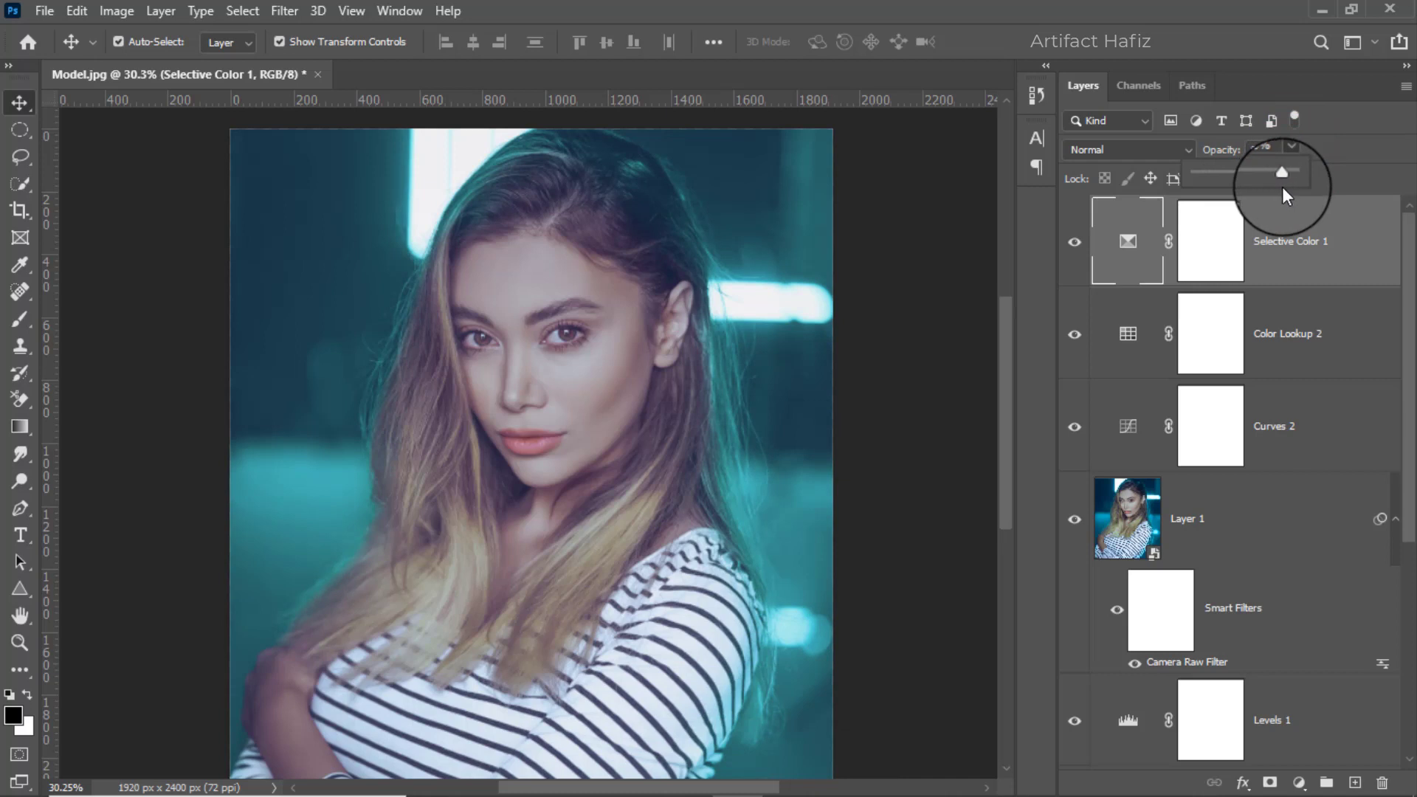
{"action": "left_click", "coordinate": [1277, 244]}
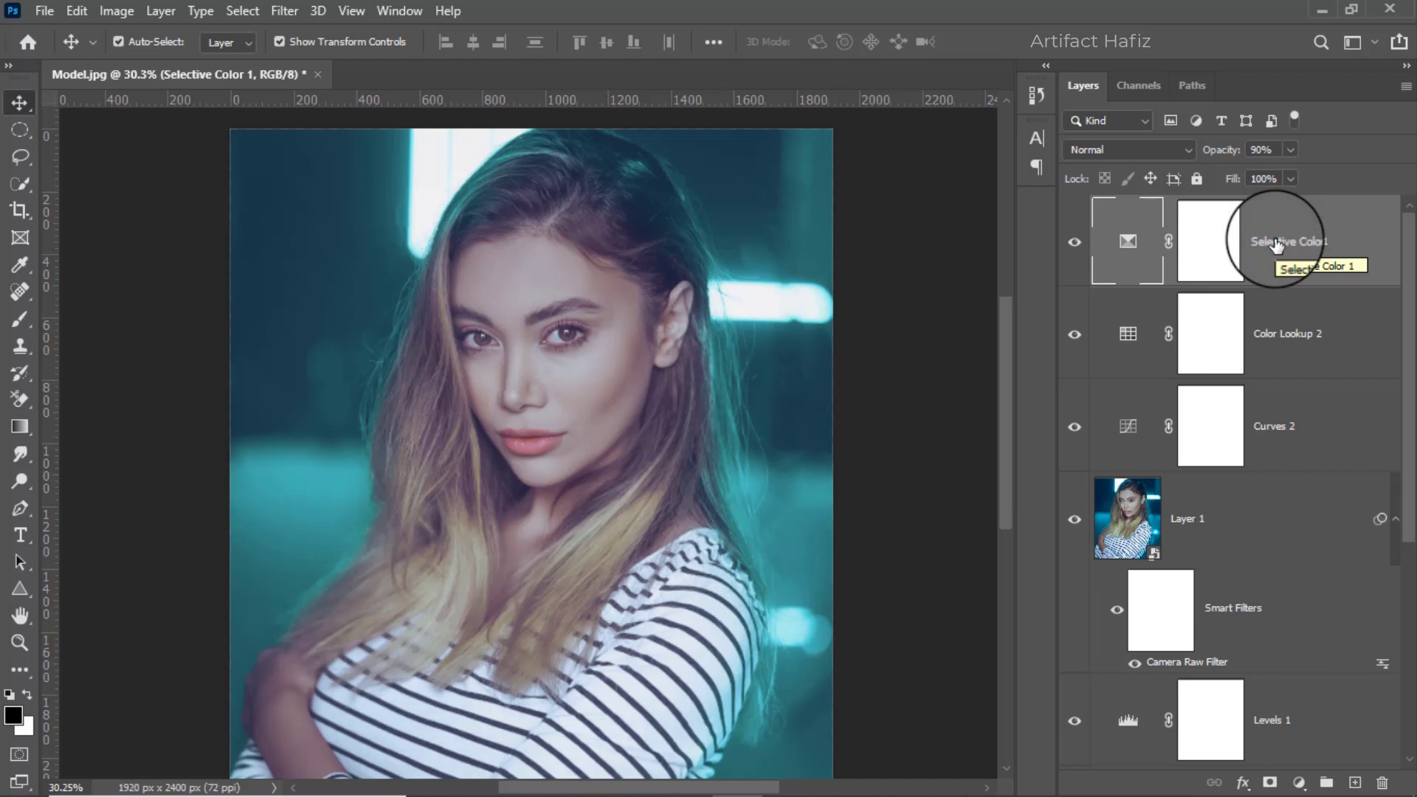
Compare the fully graded portrait with the original photo by isolating the Background layer and restoring all layers.
{"action": "scroll", "coordinate": [1288, 273], "scroll_direction": "down", "scroll_amount": 4}
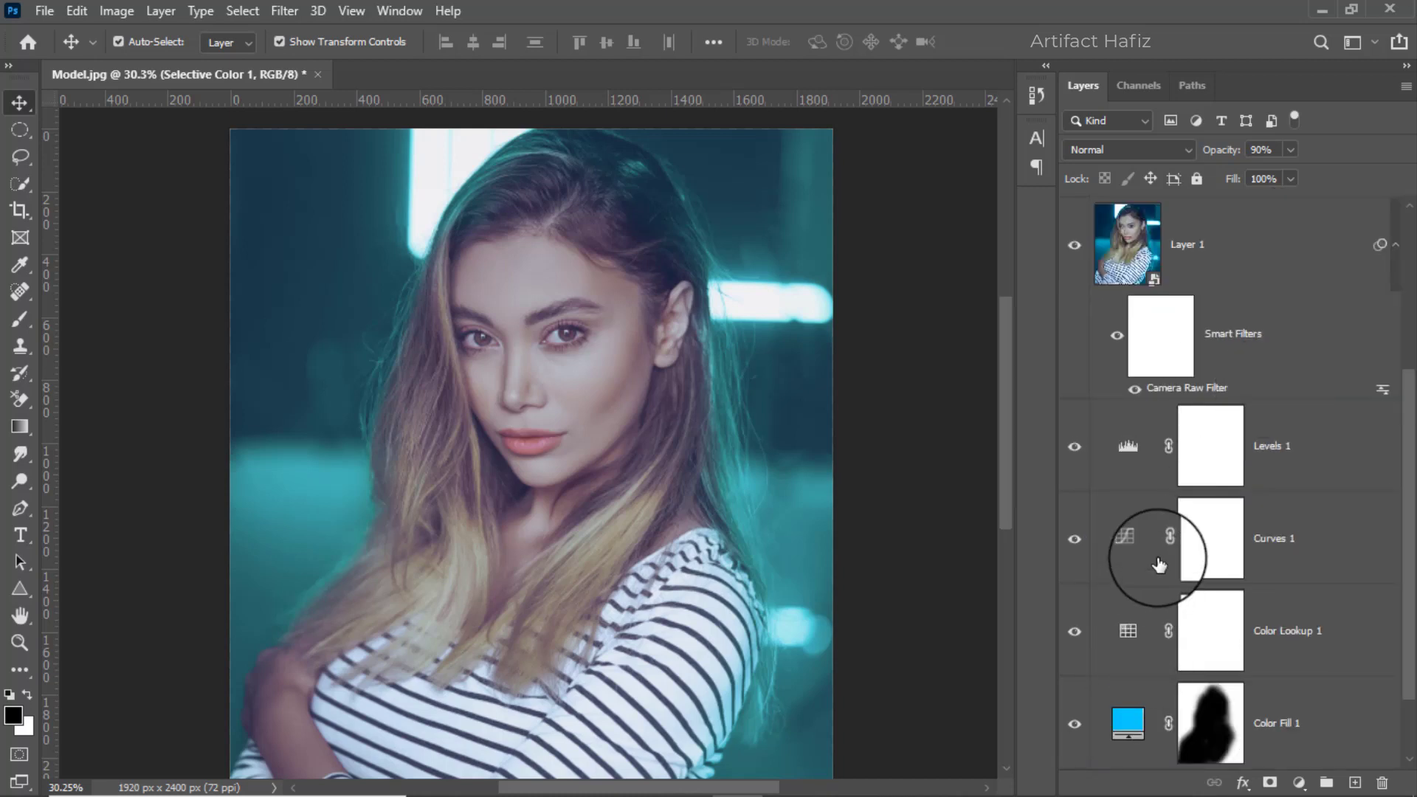
{"action": "scroll", "coordinate": [1160, 564], "scroll_direction": "down", "scroll_amount": 1}
{"action": "left_click", "coordinate": [1073, 725], "text": "alt"}
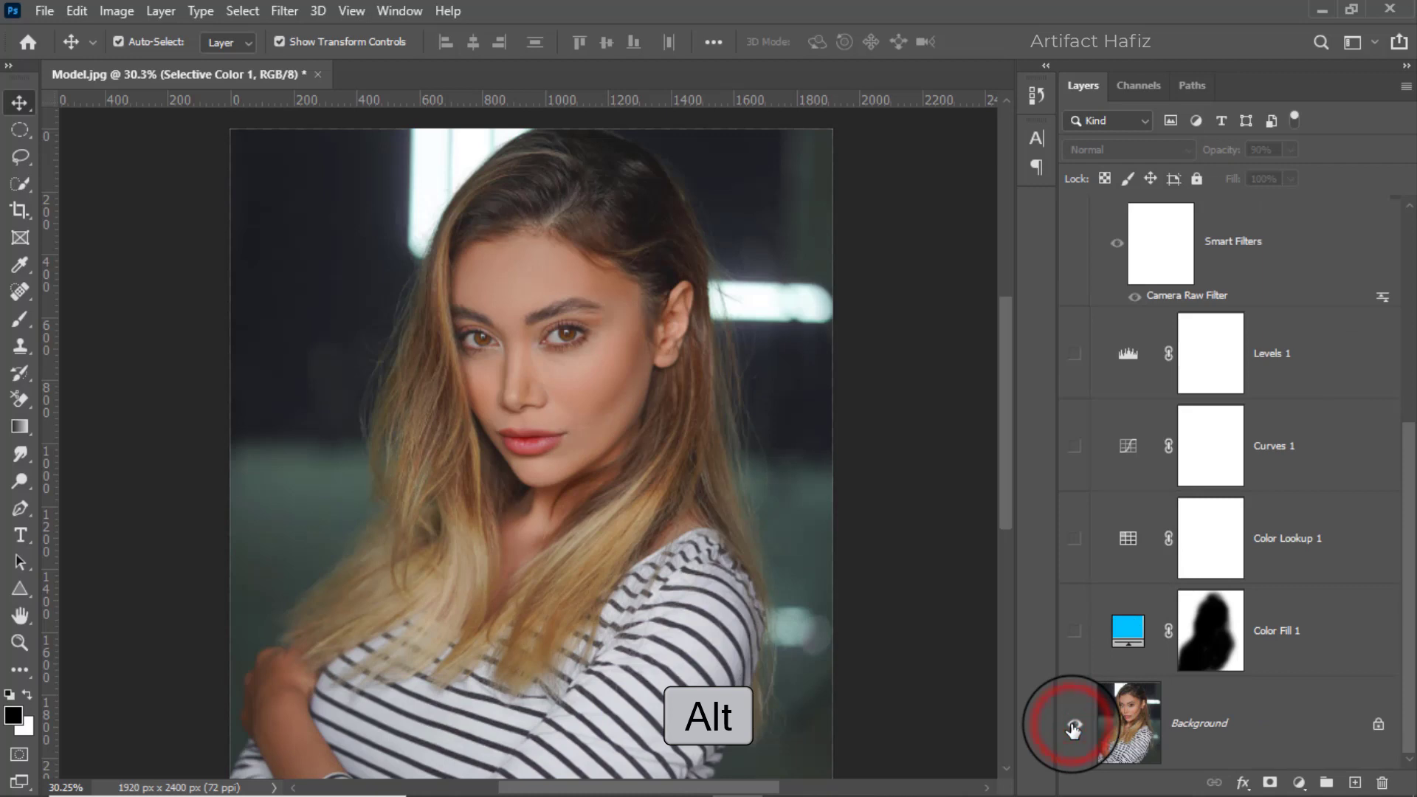
{"action": "left_click", "coordinate": [1074, 727], "text": "alt"}
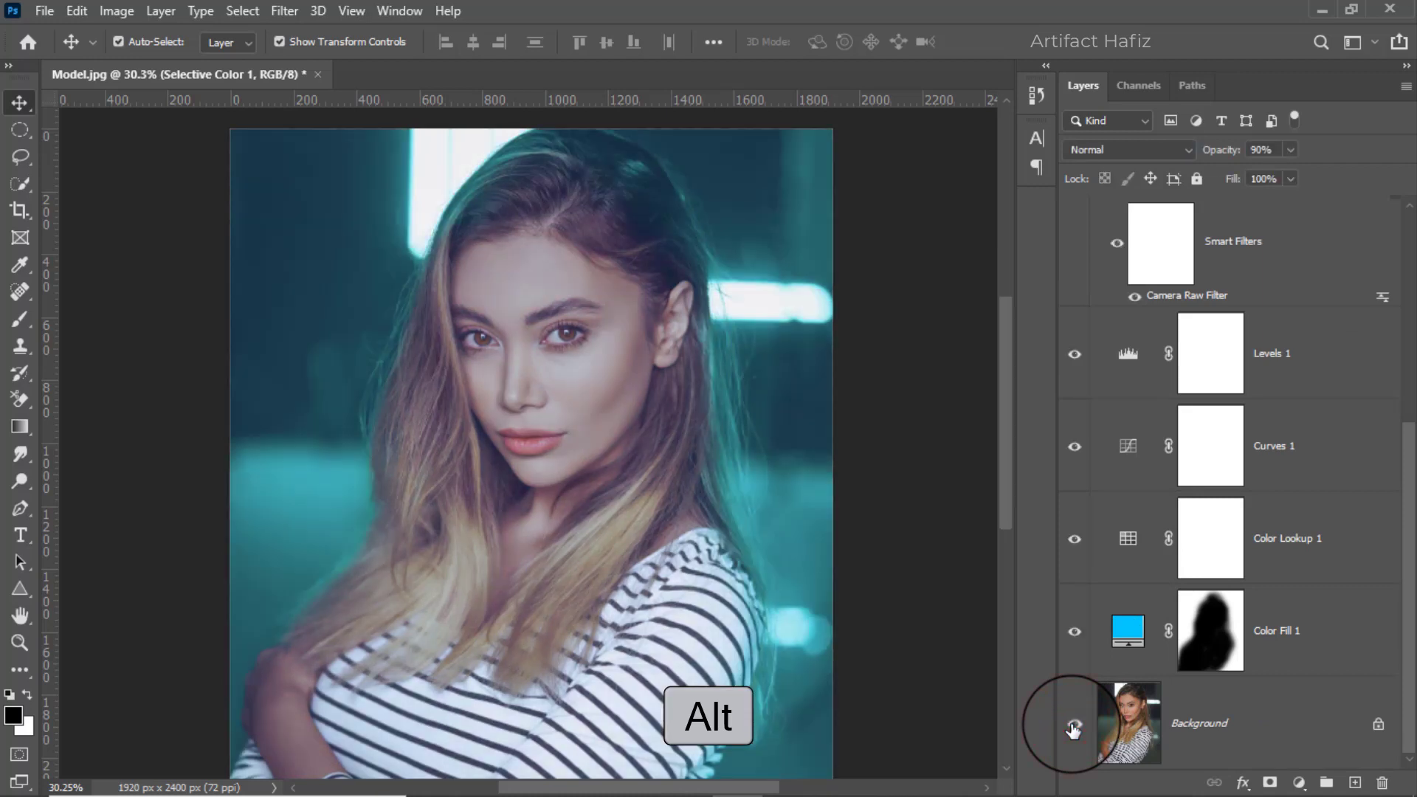
{"action": "left_click", "coordinate": [1073, 728], "text": "alt"}
{"action": "left_click", "coordinate": [1073, 728], "text": "alt"}
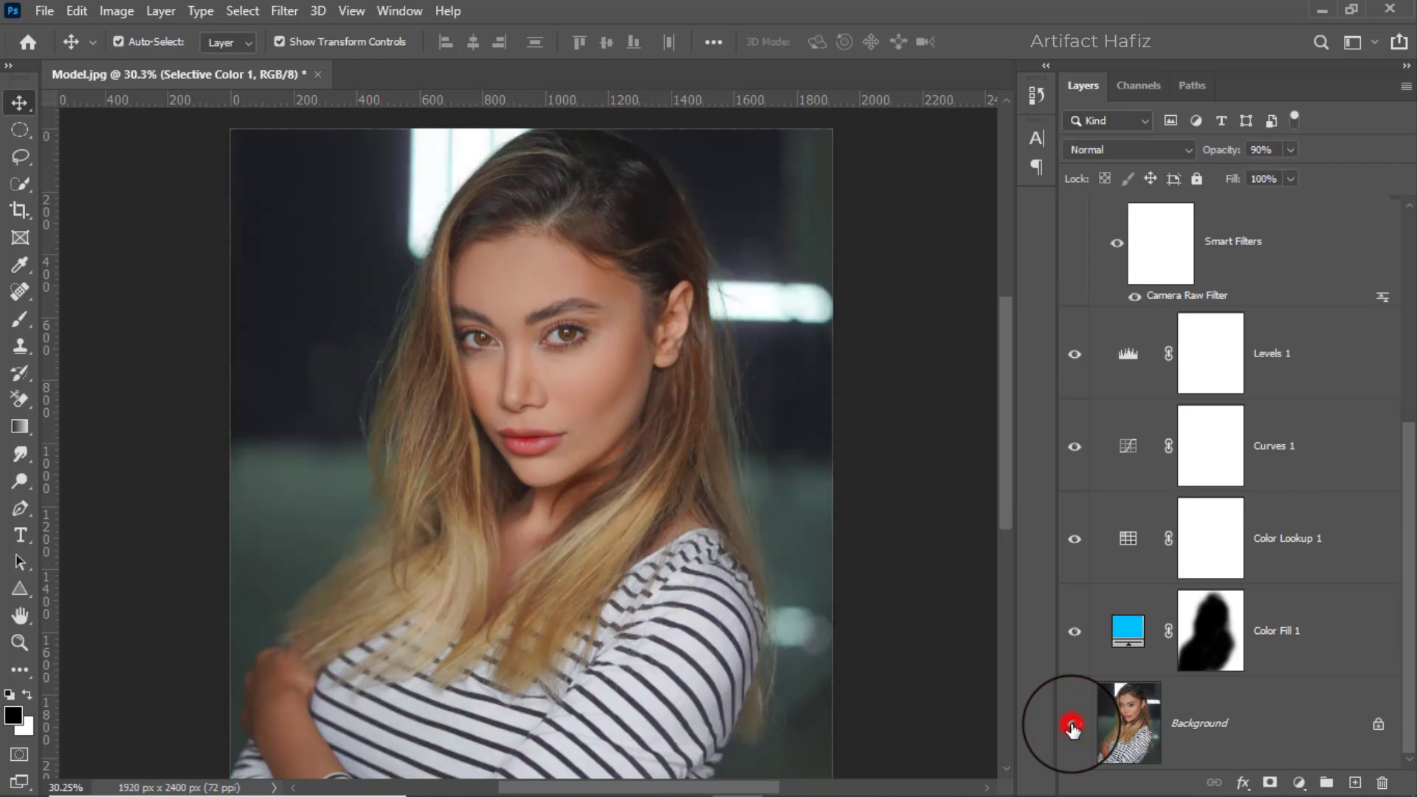